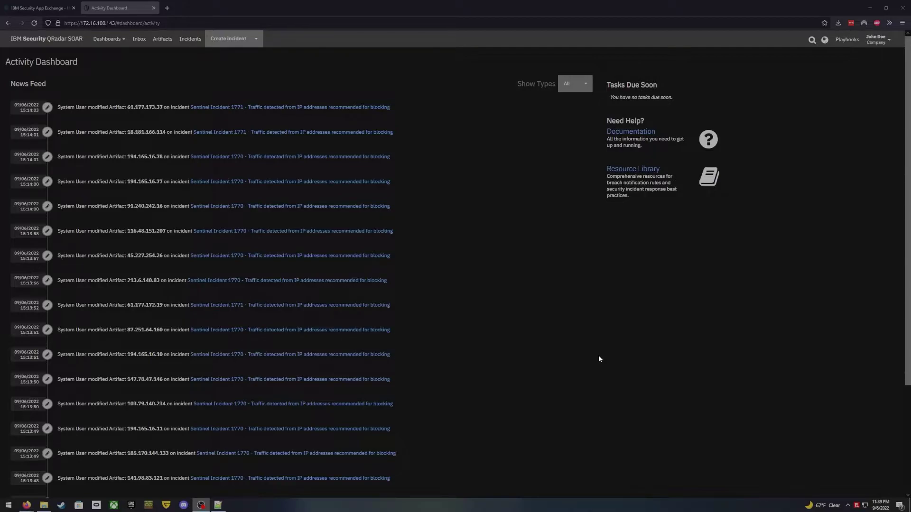
Step: Open the Phases & Tasks customization settings, collapse all phases, and view the phase creation form without creating a phase
click(889, 42)
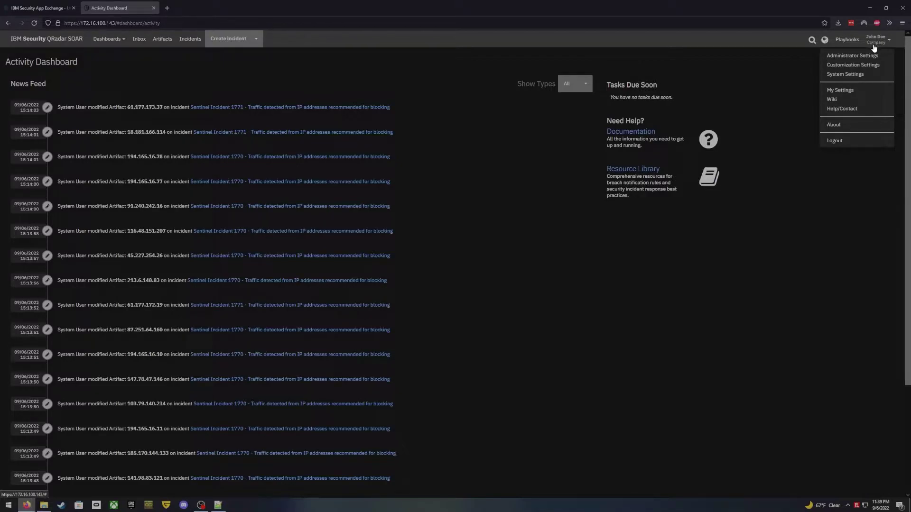
click(850, 66)
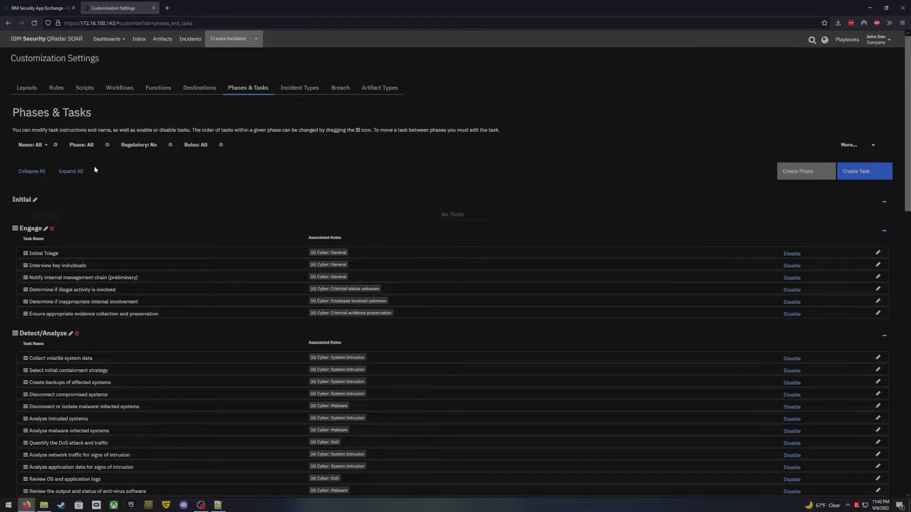
click(32, 171)
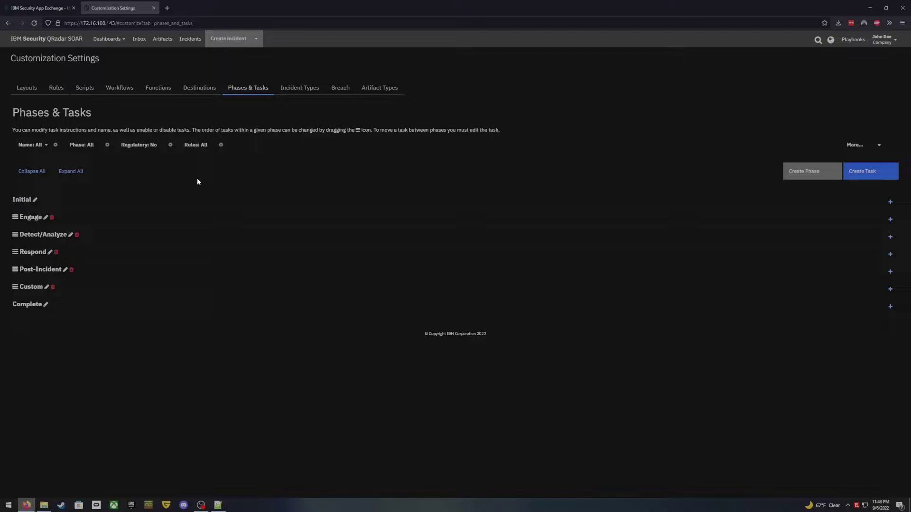
click(809, 172)
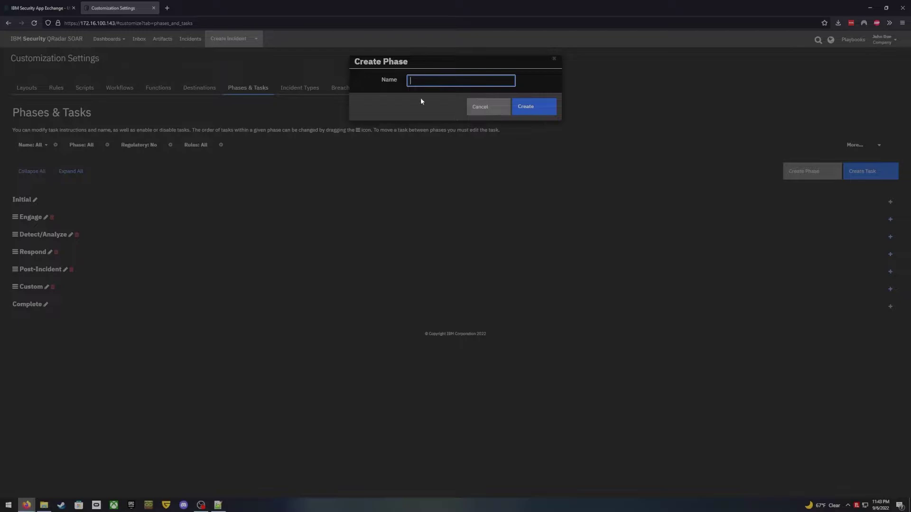
click(480, 112)
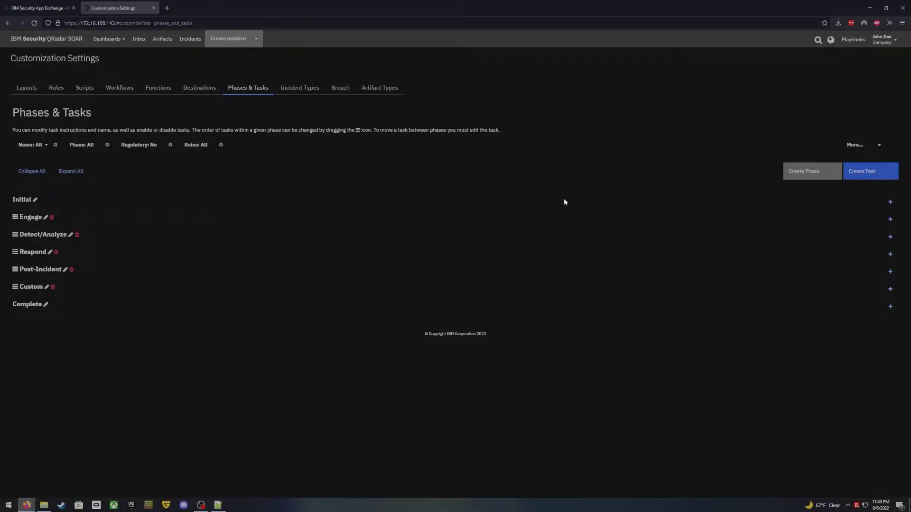
Step: Expand all phases and open the "Identify specific malware-infected devices" task of the Respond phase for editing
click(71, 172)
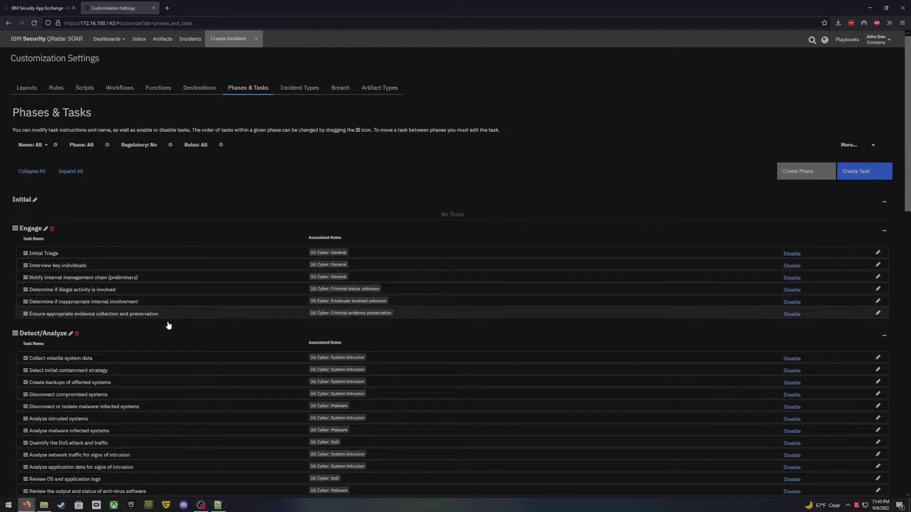
scroll(225, 332, down, 6)
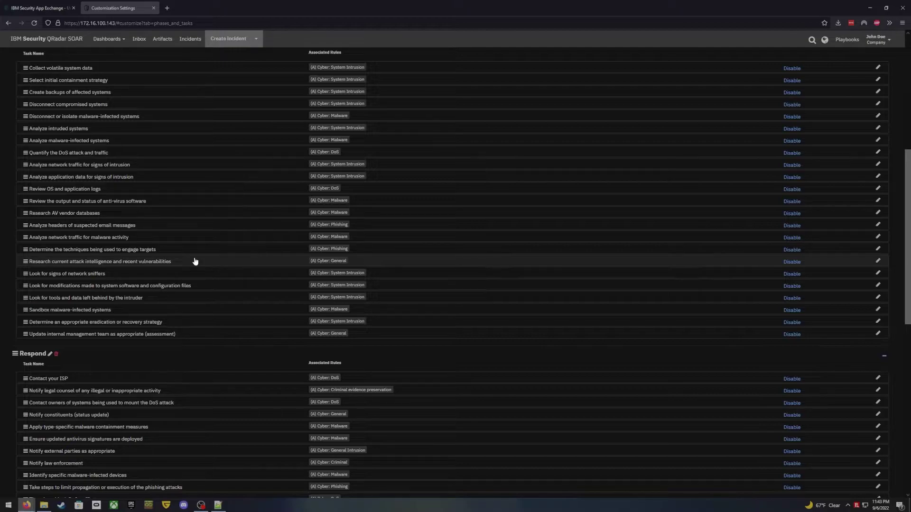
scroll(195, 261, down, 5)
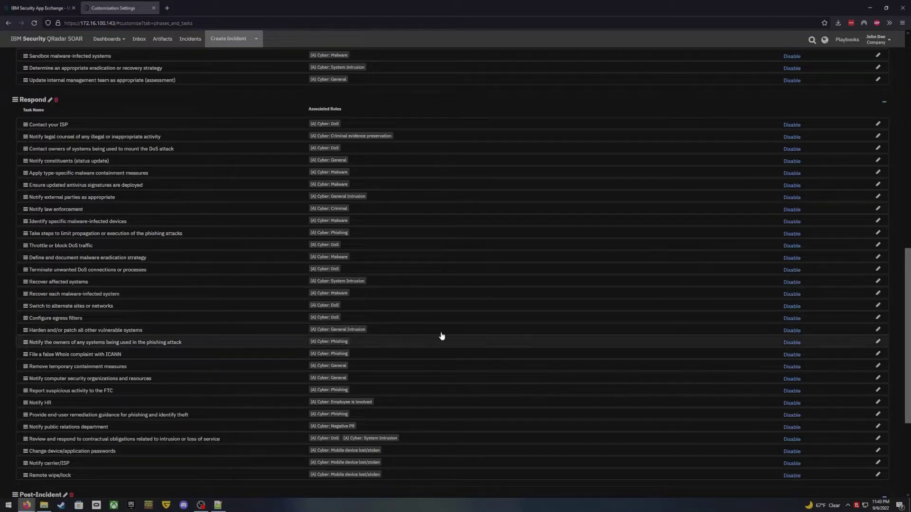
click(878, 221)
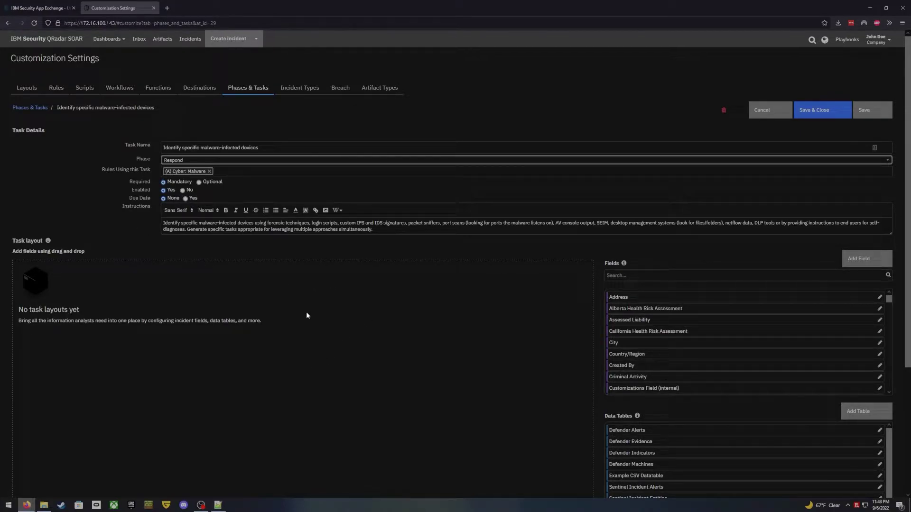
Step: Review the task's name and the list of rules that can use this task
triple_click(276, 152)
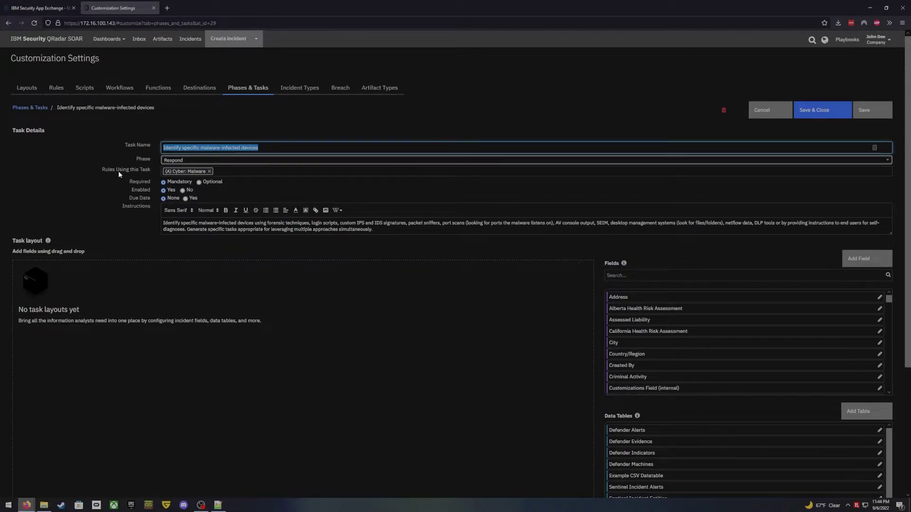
click(215, 171)
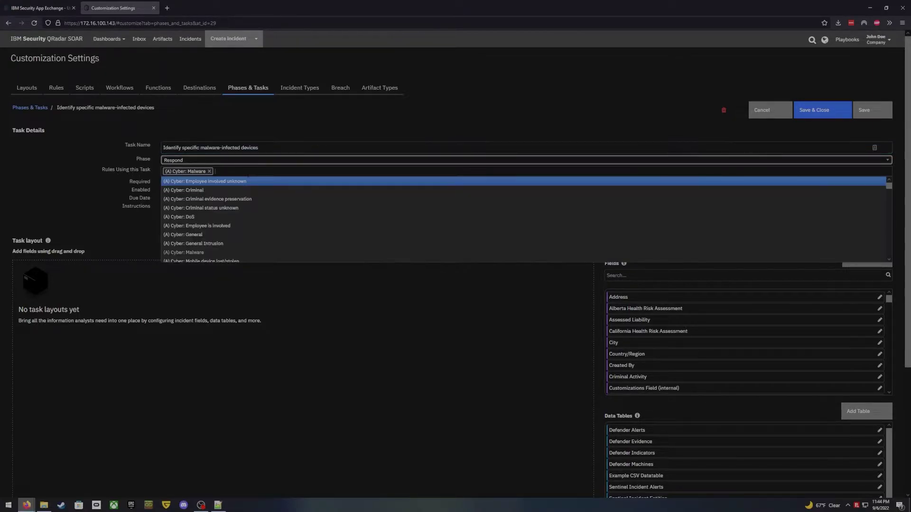
click(82, 189)
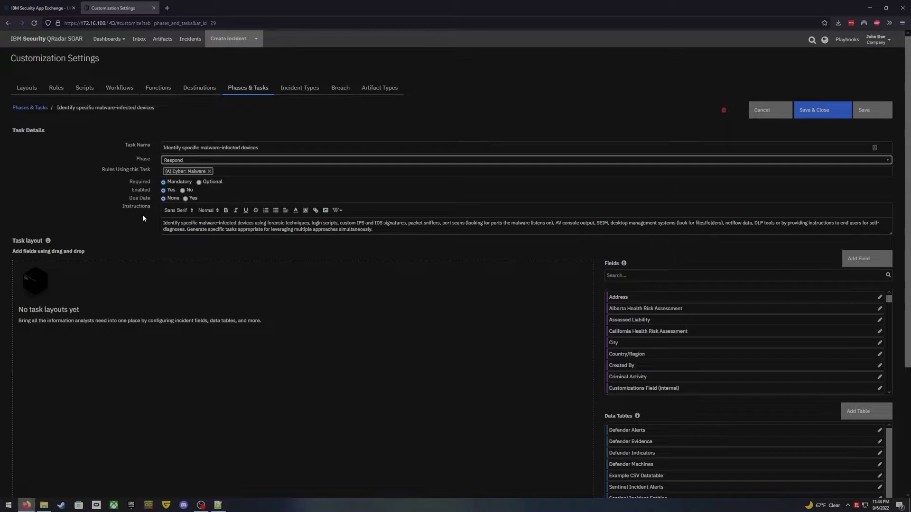
Step: Set the task's due date to 30 minutes from the Date Task Initiated
click(185, 200)
click(334, 202)
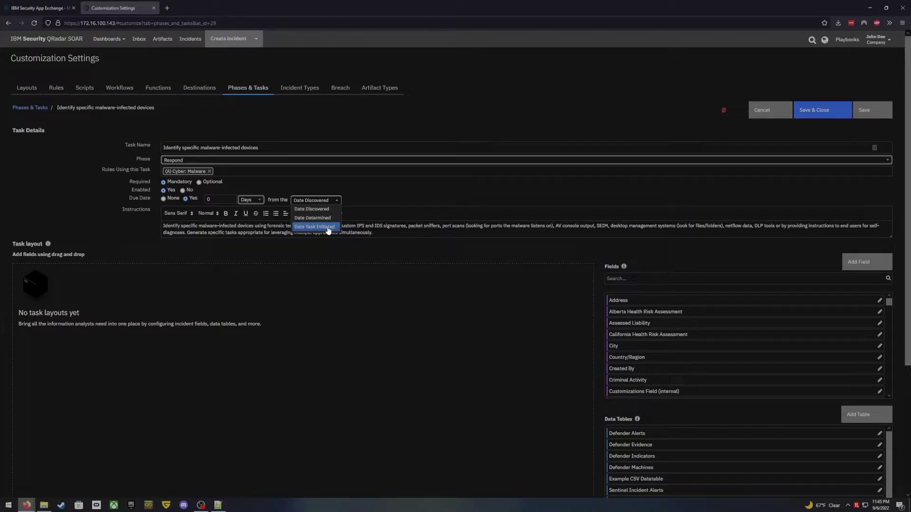
click(328, 227)
click(361, 173)
click(128, 228)
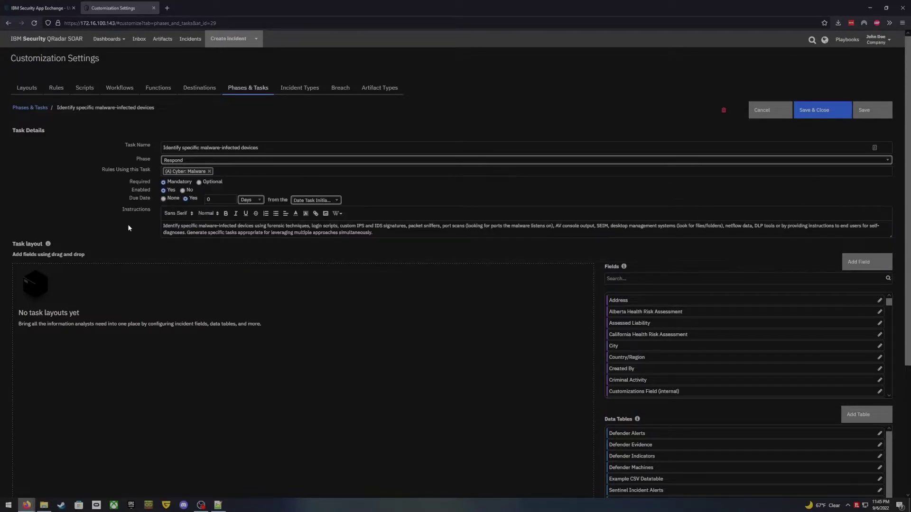
click(261, 201)
click(250, 227)
click(209, 199)
double_click(208, 199)
text(30)
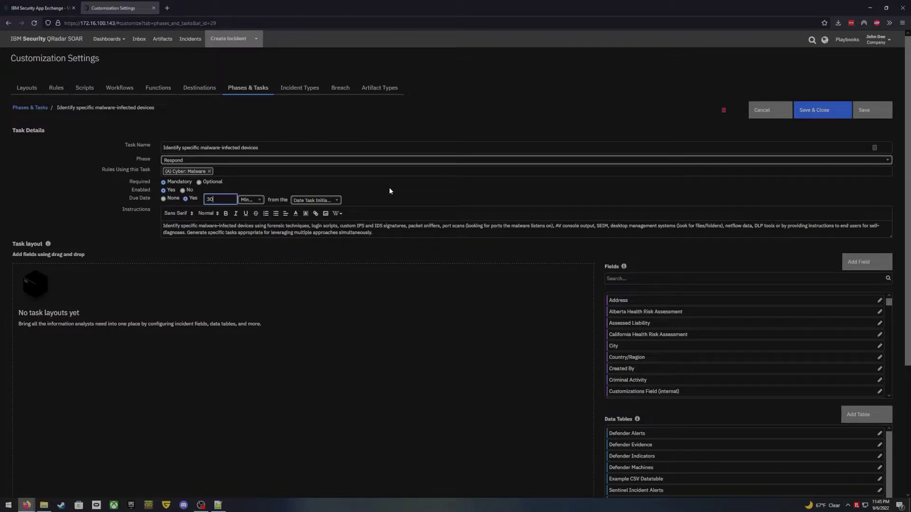
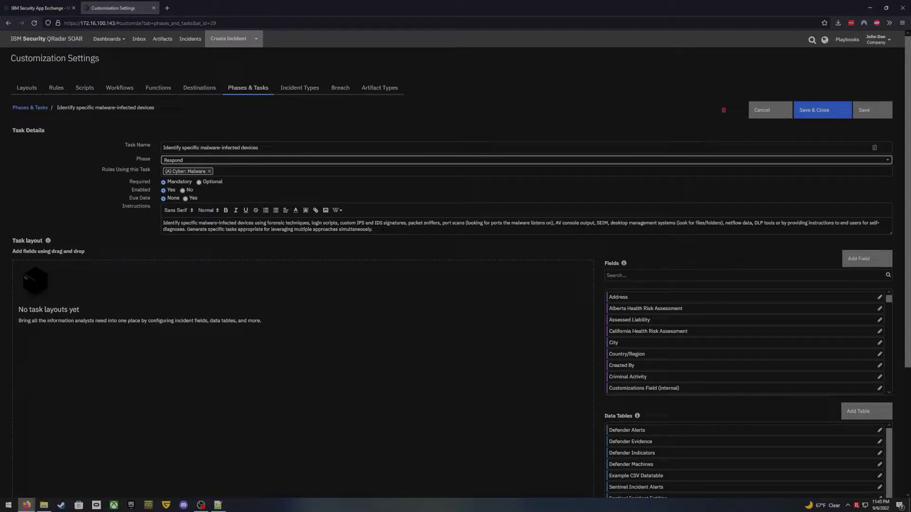
Step: Examine the task's instructions text on how to identify malware-infected devices
key(ctrl+shift+Left)
key(ctrl+shift+Left)
key(ctrl+shift+Left)
key(ctrl+shift+Left)
key(ctrl+shift+Left)
key(ctrl+shift+Left)
key(ctrl+shift+Left)
key(ctrl+shift+Left)
key(ctrl+shift+Left)
key(ctrl+shift+Left)
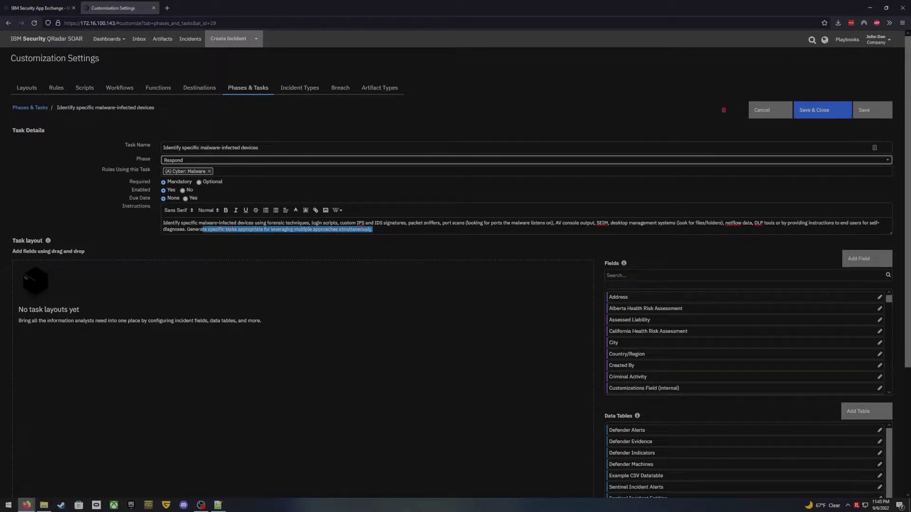
key(shift+Up)
key(Right)
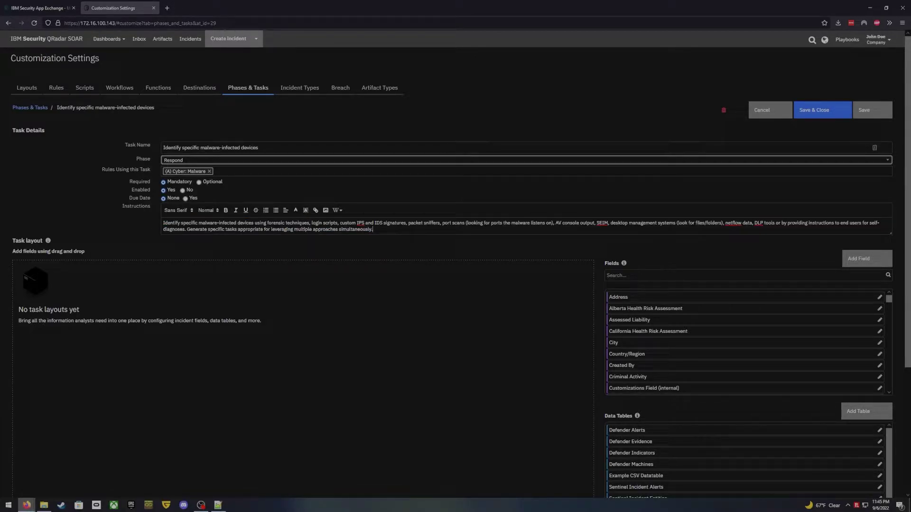
key(shift+Left)
key(shift+Left)
key(shift+Left)
key(shift+Left)
key(shift+Left)
key(shift+Left)
key(shift+Left)
key(shift+Left)
key(shift+Left)
key(shift+Left)
key(shift+Left)
key(shift+Left)
key(shift+Left)
key(shift+Left)
key(shift+Left)
key(Right)
Step: Add the Defender Alerts data table to the task layout, look over the other available elements, and leave the task without saving
drag(655, 431, 190, 285)
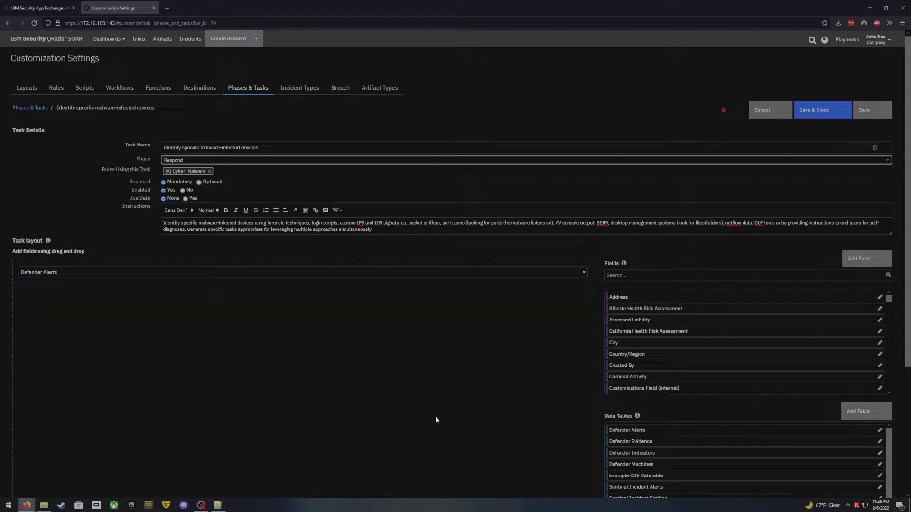
scroll(674, 351, down, 5)
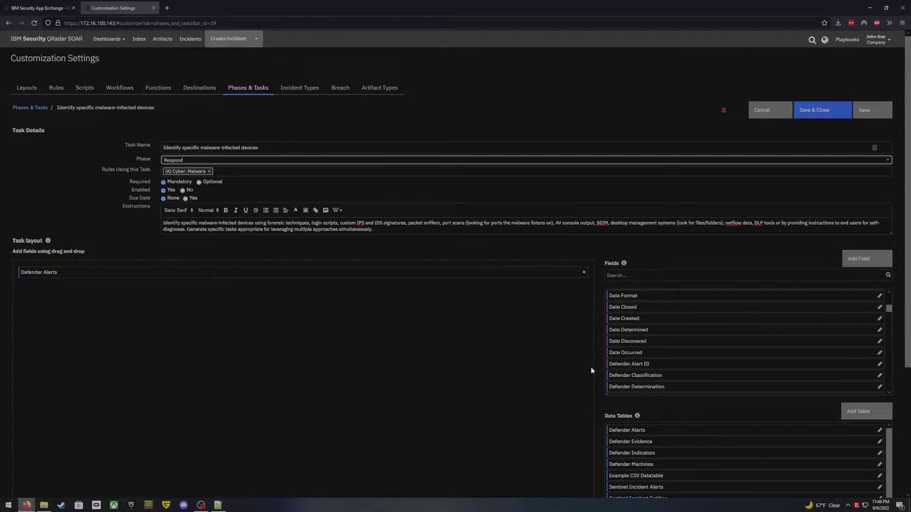
scroll(590, 366, down, 2)
scroll(591, 370, down, 1)
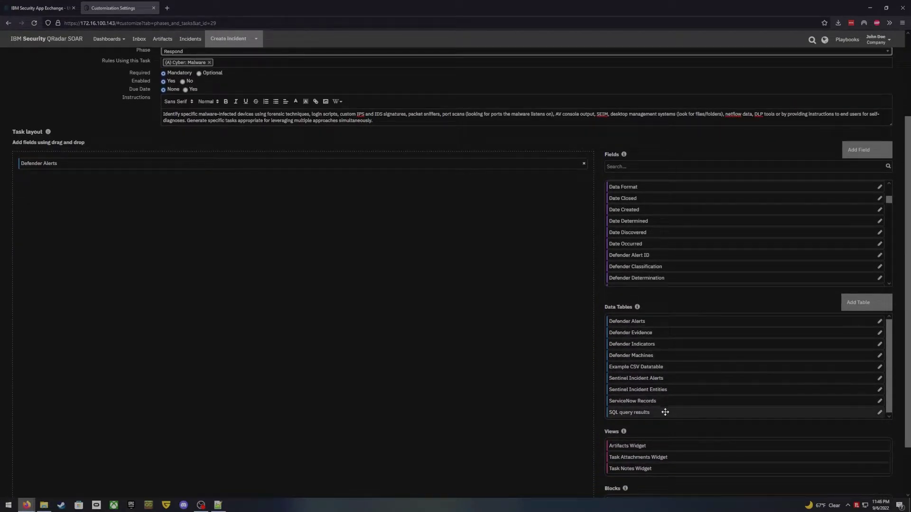
scroll(597, 383, down, 2)
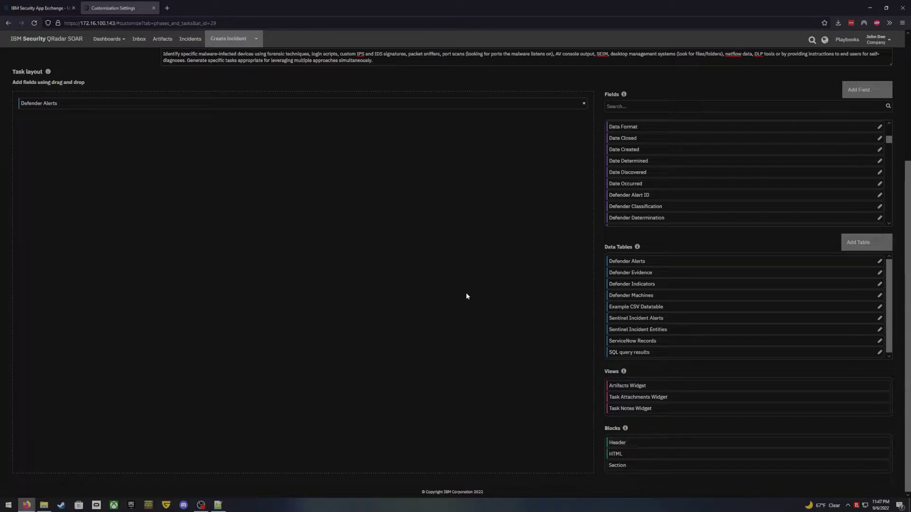
key(alt+Left)
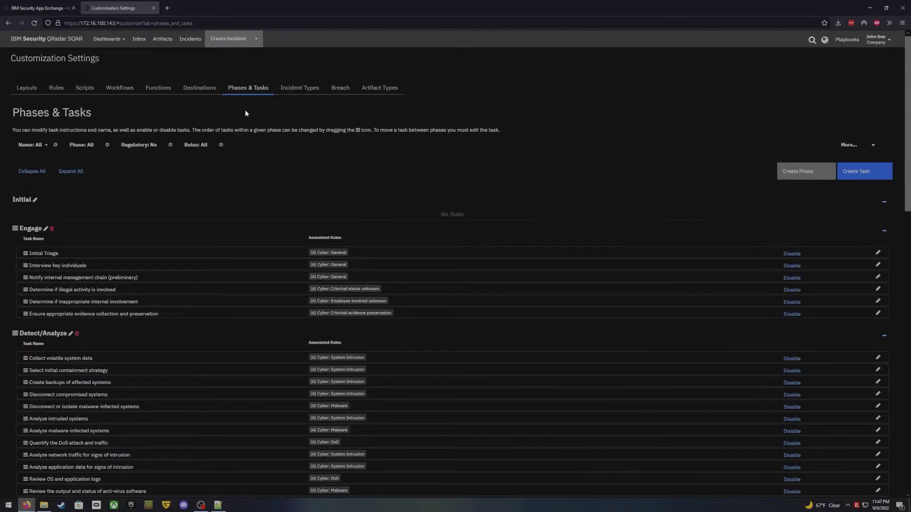
Step: Review the message destinations and the list of functions in the customization settings
click(195, 95)
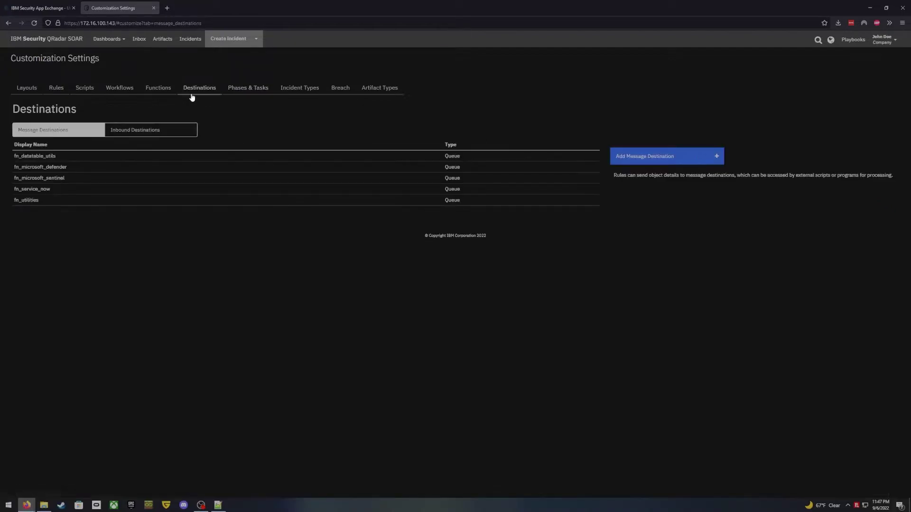
click(156, 93)
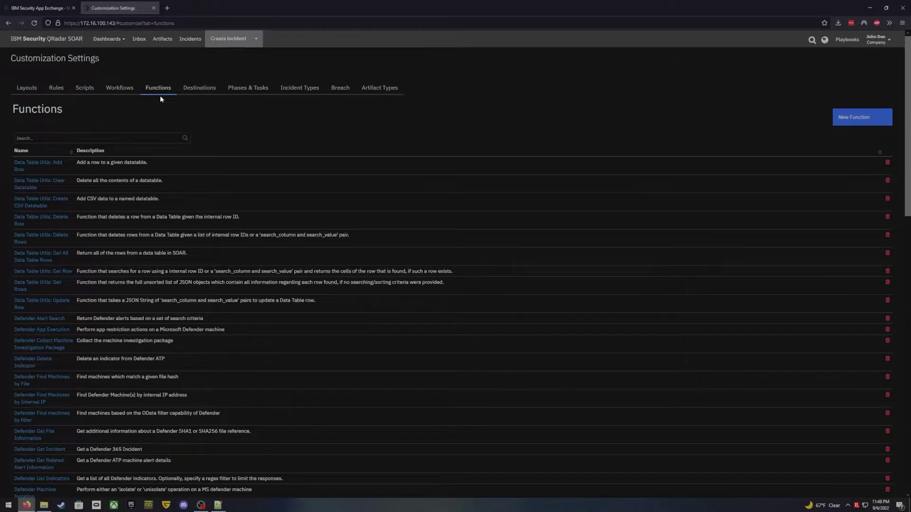
click(200, 94)
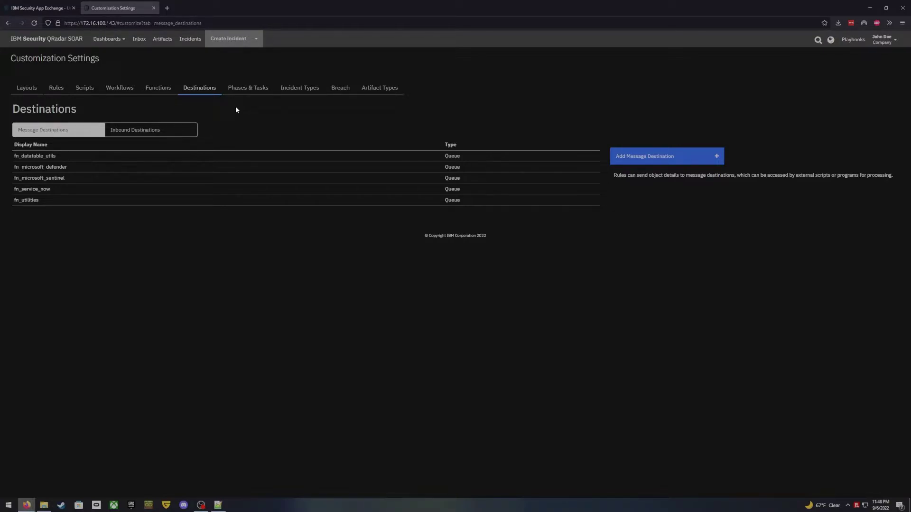
click(158, 89)
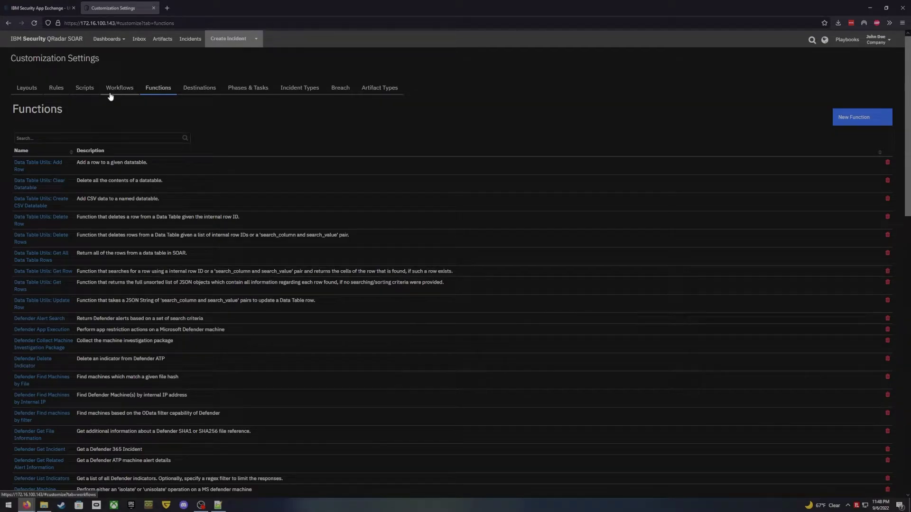
Step: Start a new script in the customization settings and check which Python versions its language setting offers
click(86, 93)
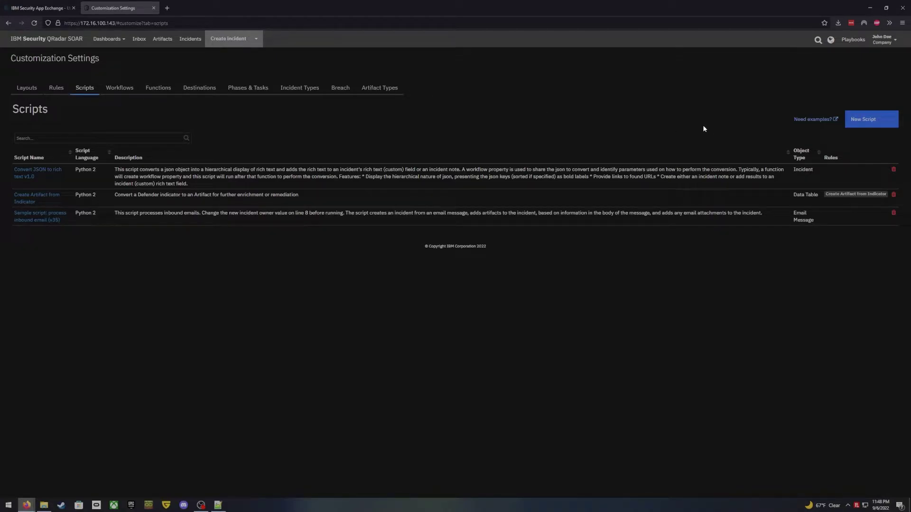
click(884, 126)
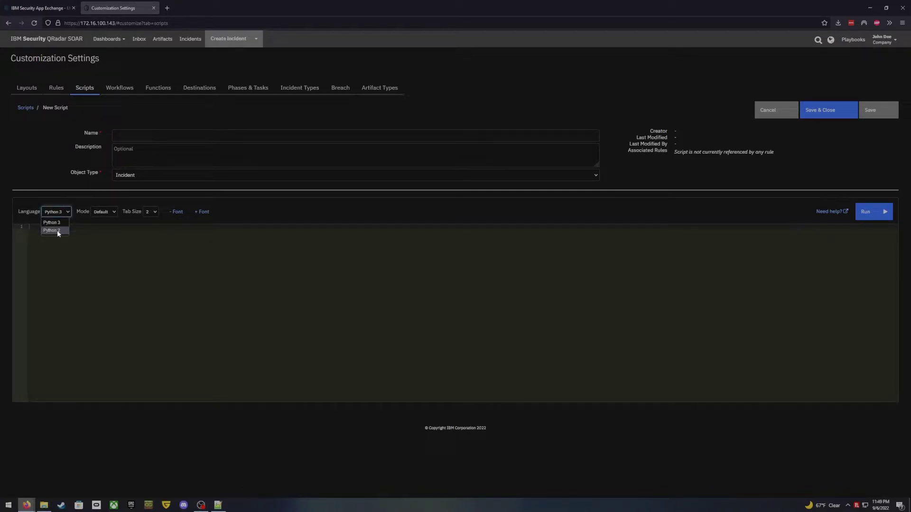
key(Escape)
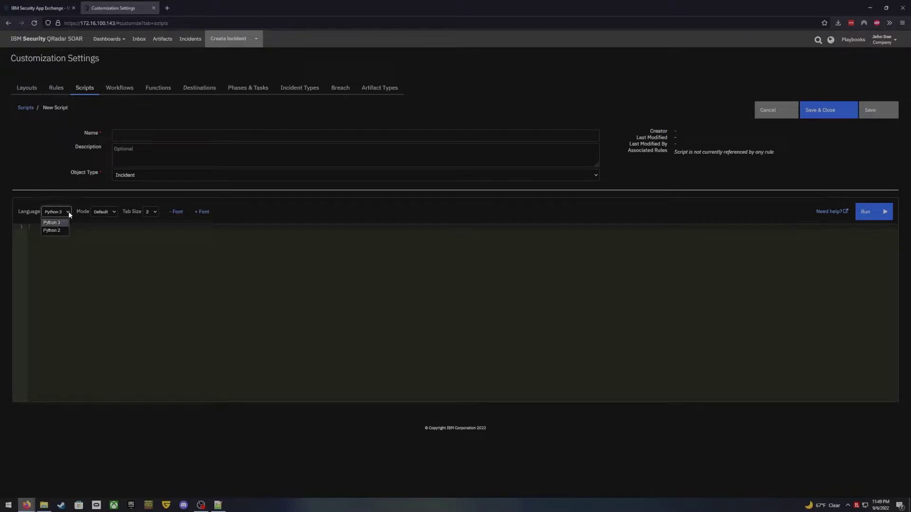
click(79, 226)
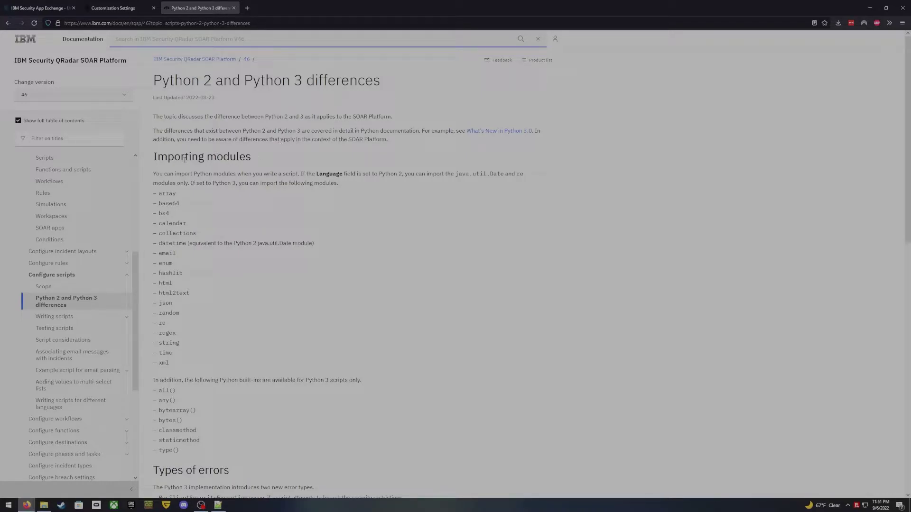
Step: Return to the new script in QRadar SOAR, set its object type to Data Table, and check which data tables are available
key(ctrl+shift+Tab)
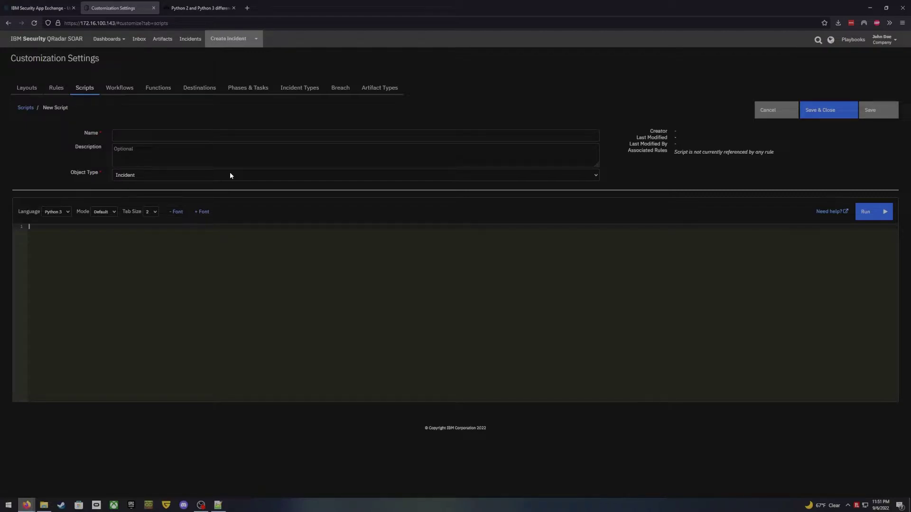
click(264, 179)
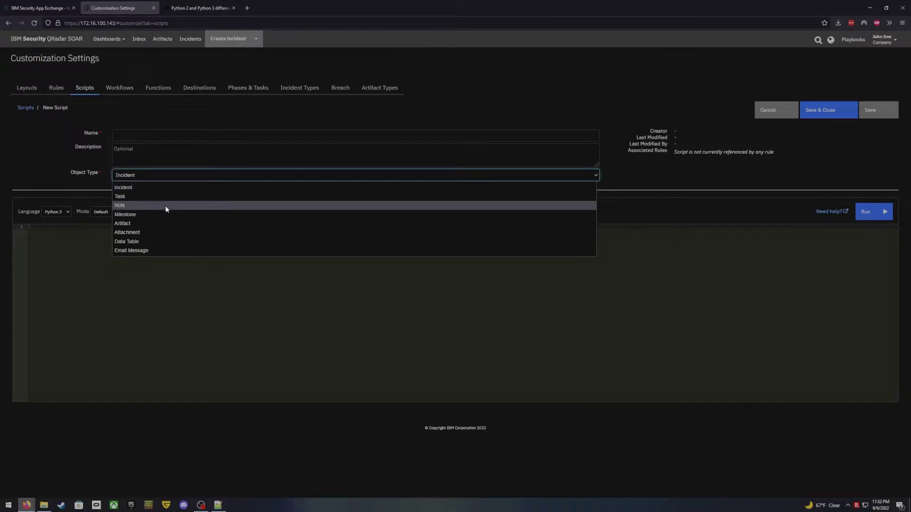
click(135, 243)
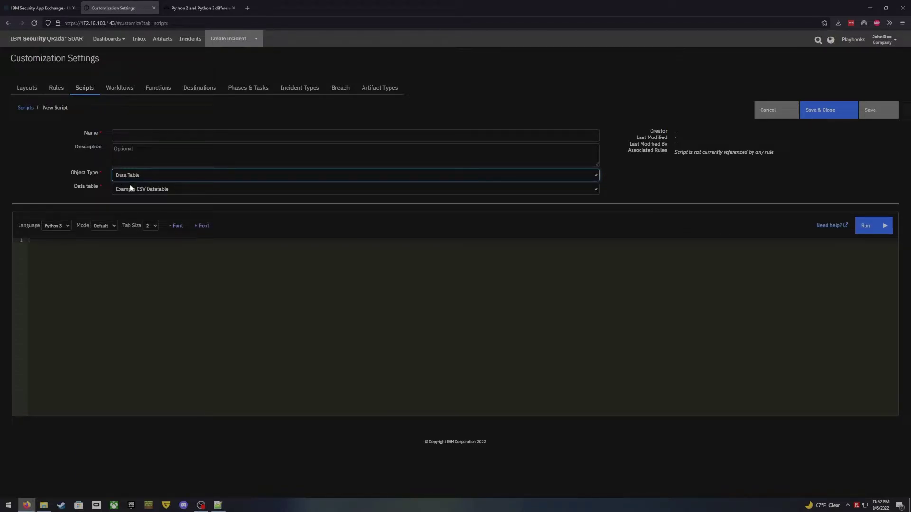
click(165, 192)
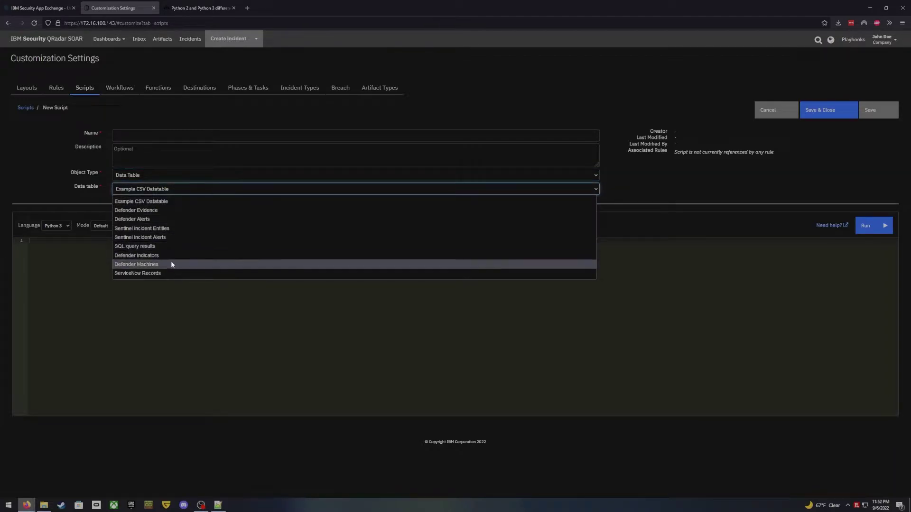
click(186, 305)
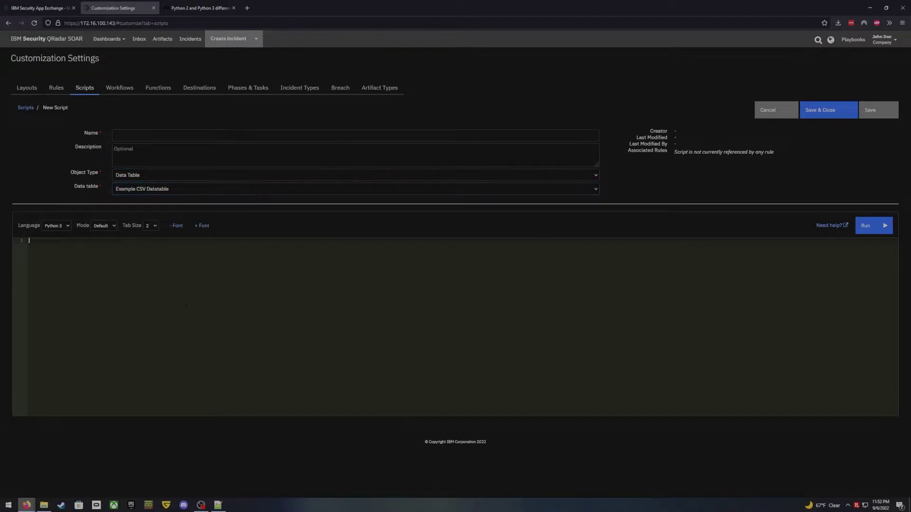
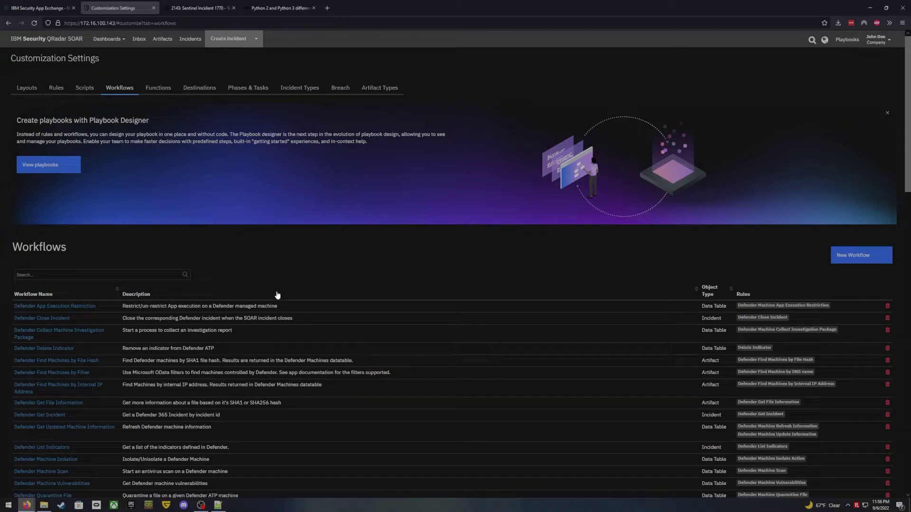
Step: Look through the list of workflows and open "Example: Data Table Utils: Delete Rows from Datatable"
scroll(77, 348, down, 3)
scroll(77, 347, down, 5)
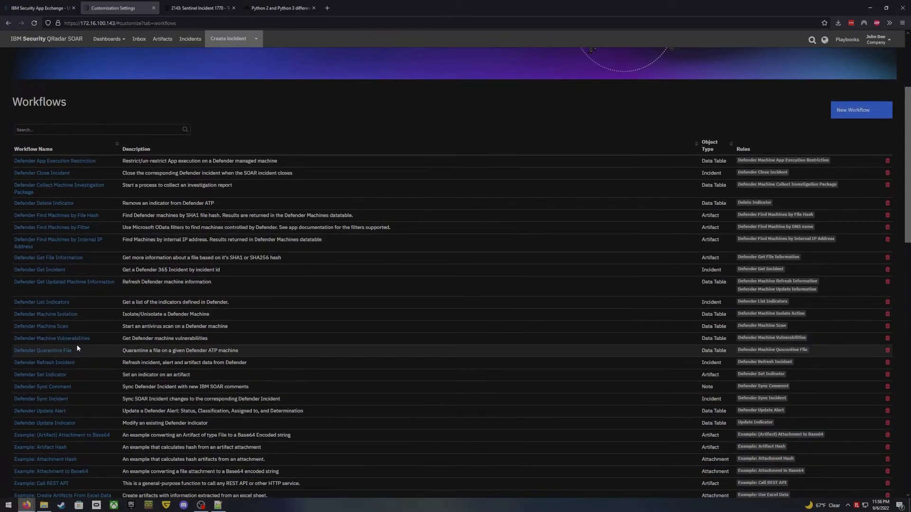
scroll(80, 346, down, 2)
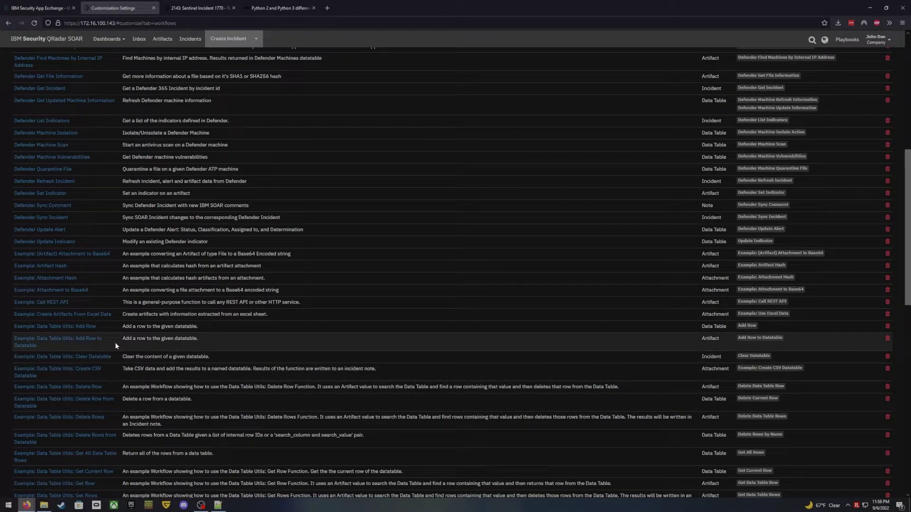
scroll(76, 389, down, 2)
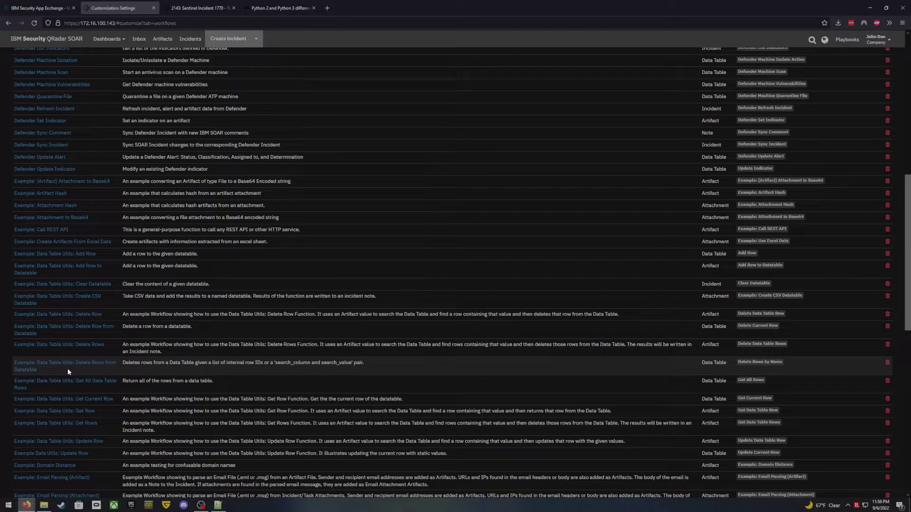
click(56, 364)
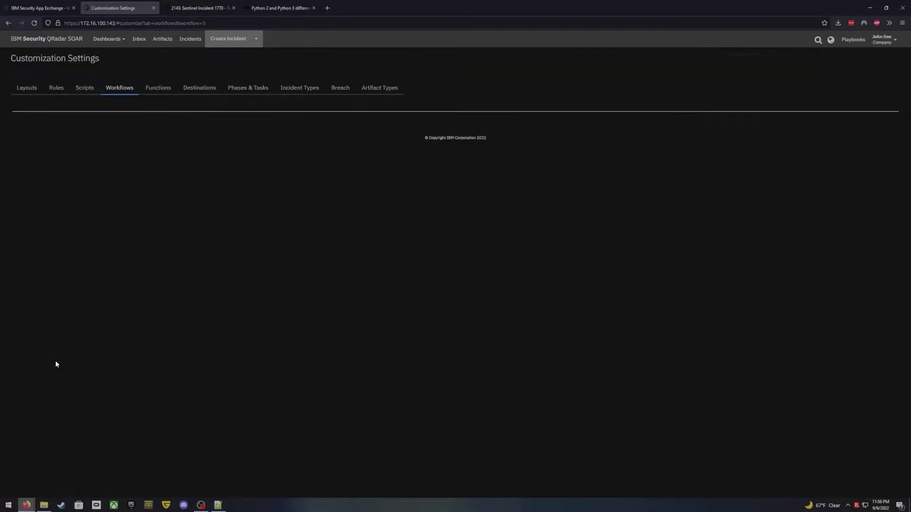
Step: Inspect the workflow's Data Table Utils: Delete Rows function and its API name, and return to the workflow list, discarding any changes
click(133, 303)
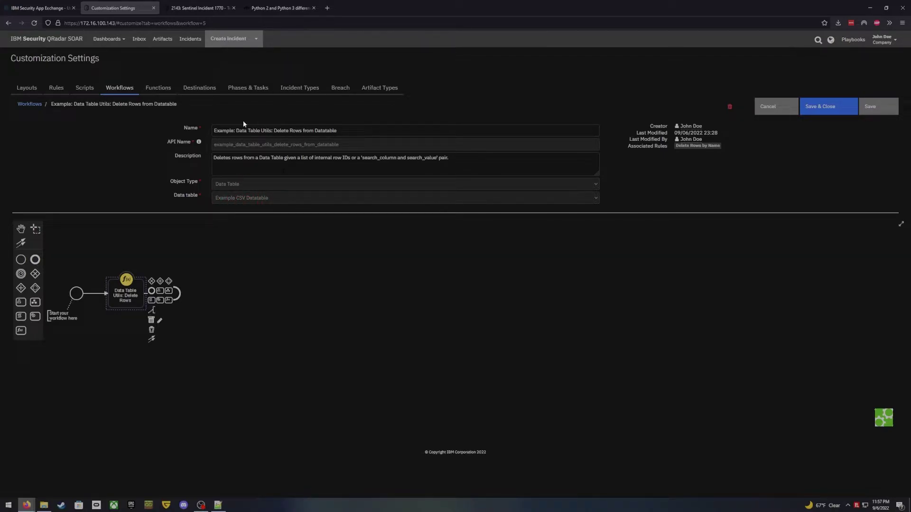
drag(233, 145, 270, 146)
click(284, 144)
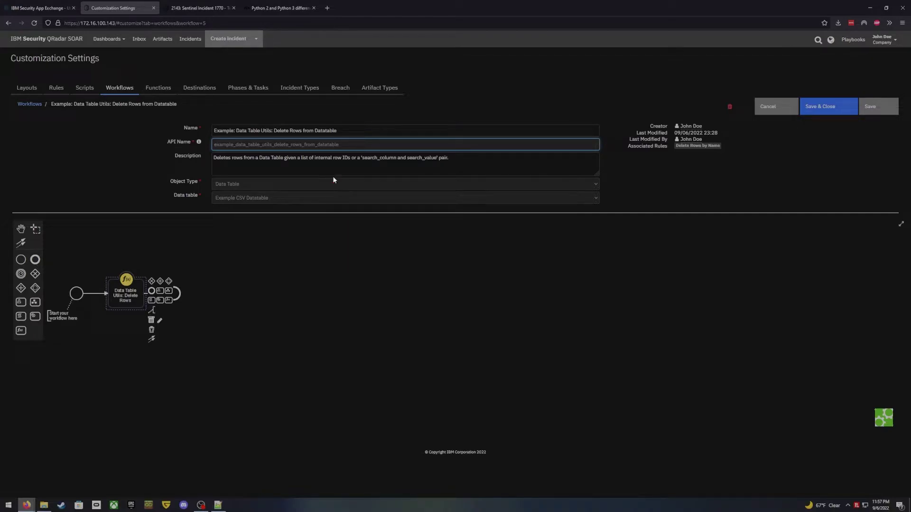
drag(345, 145, 211, 144)
click(158, 164)
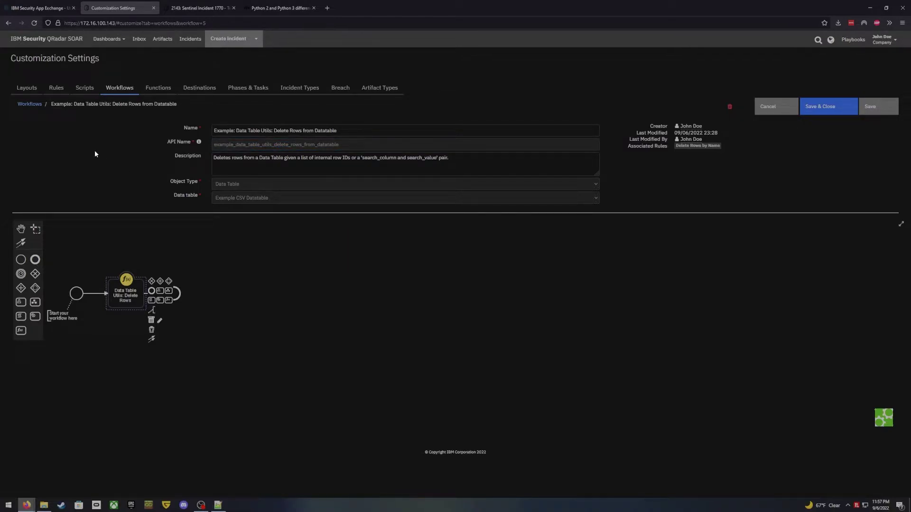
click(29, 97)
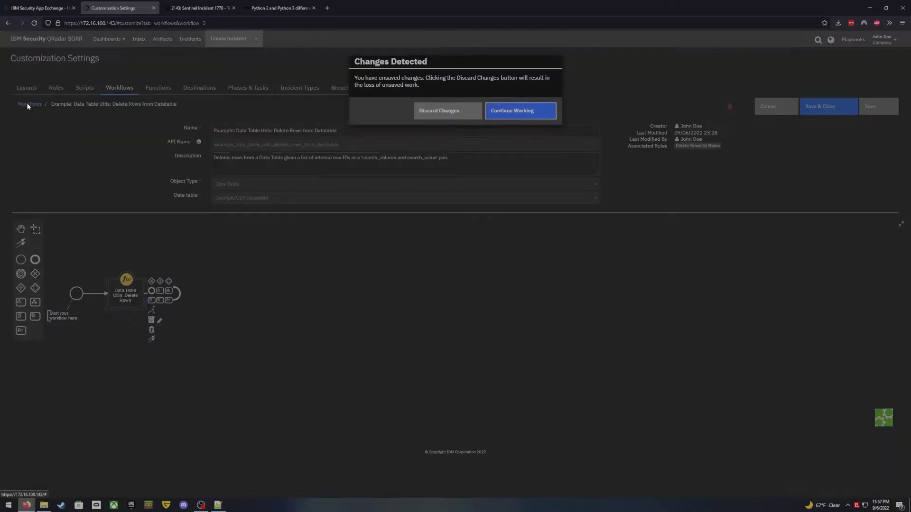
click(444, 108)
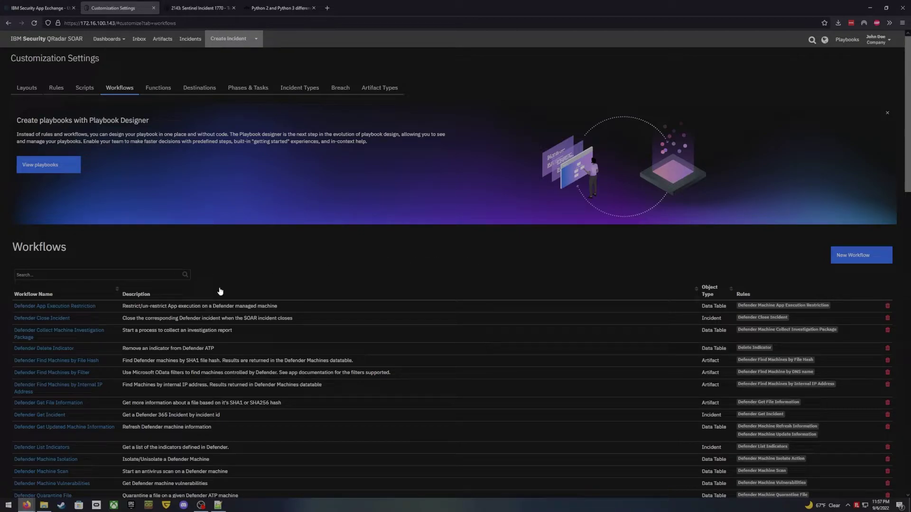
right_click(58, 307)
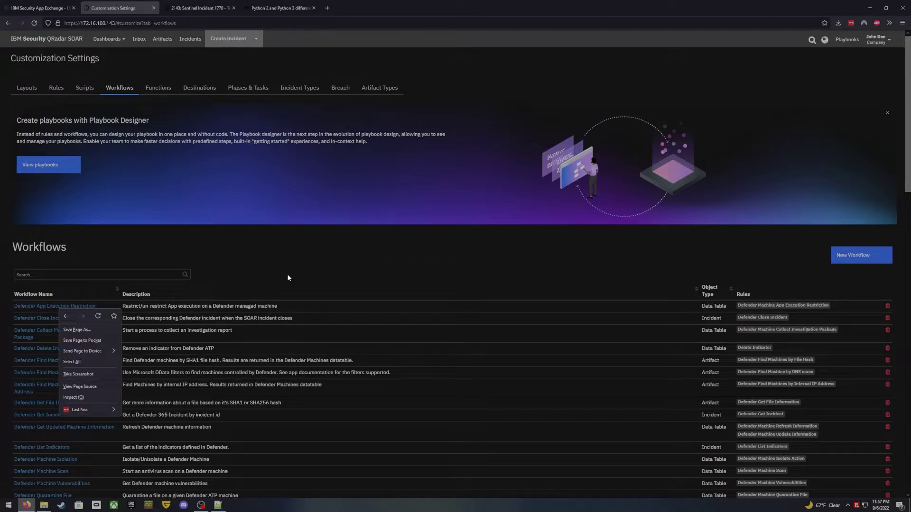
click(266, 268)
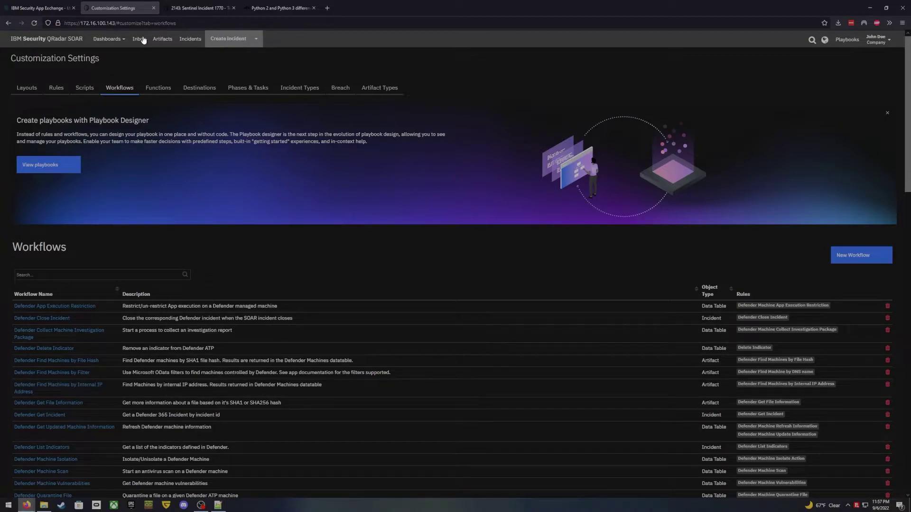
right_click(127, 8)
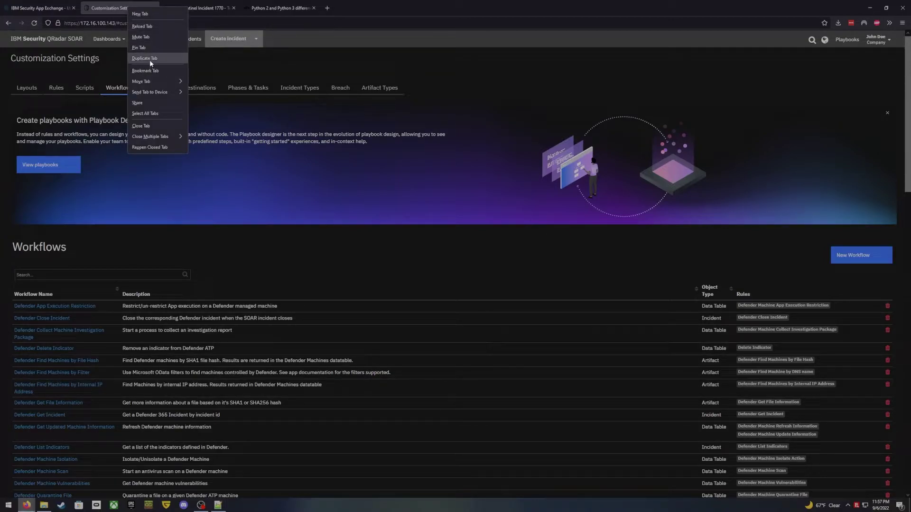
click(282, 247)
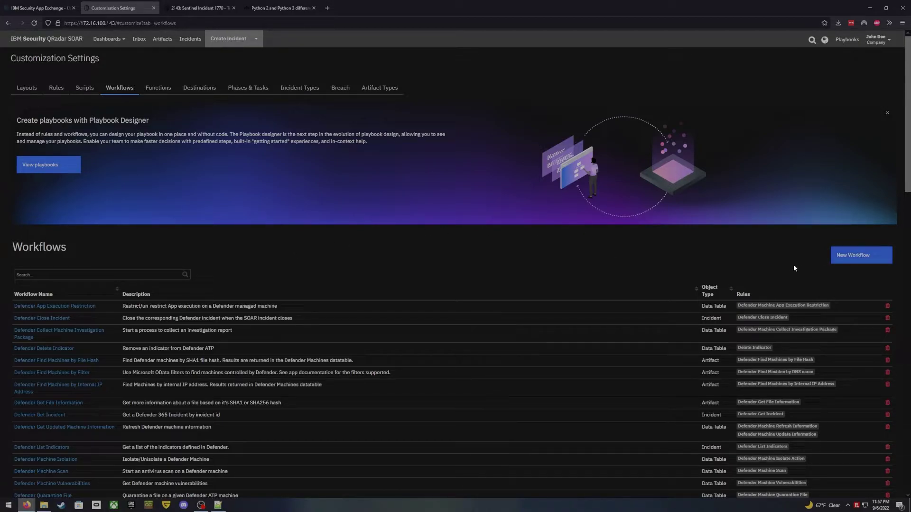
Step: Start a new workflow and review its name, API name, description and object type settings, keeping Incident as the object type
click(854, 255)
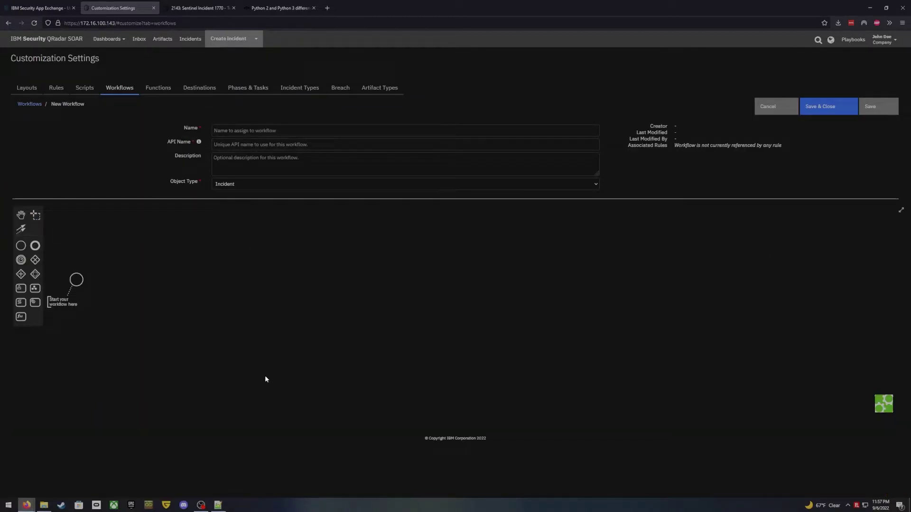
click(243, 131)
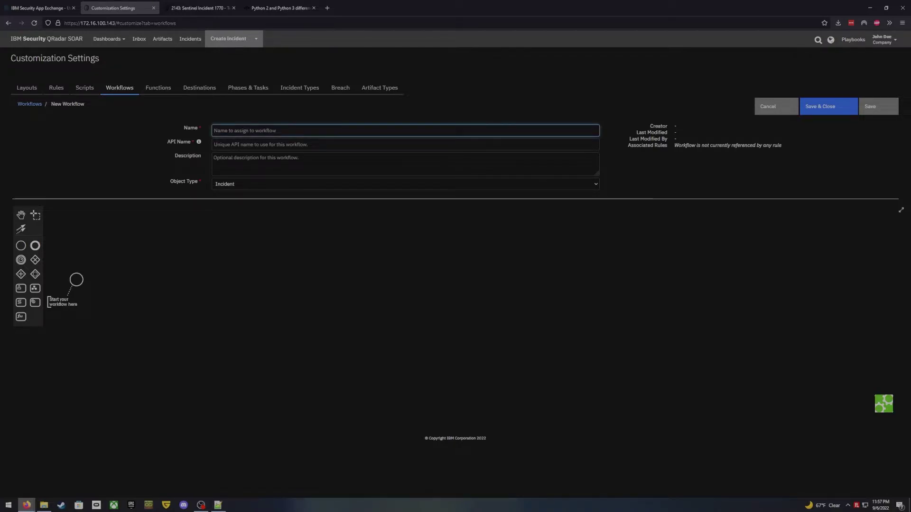
click(215, 145)
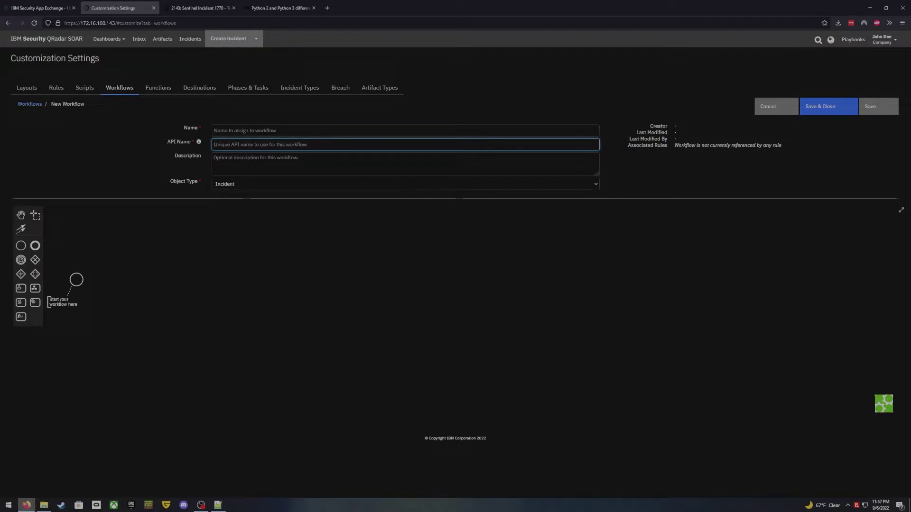
click(279, 130)
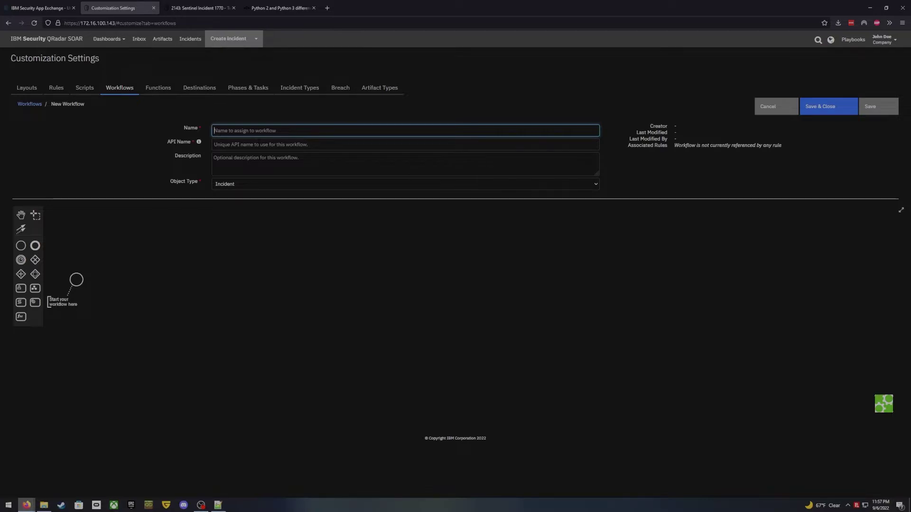
click(214, 144)
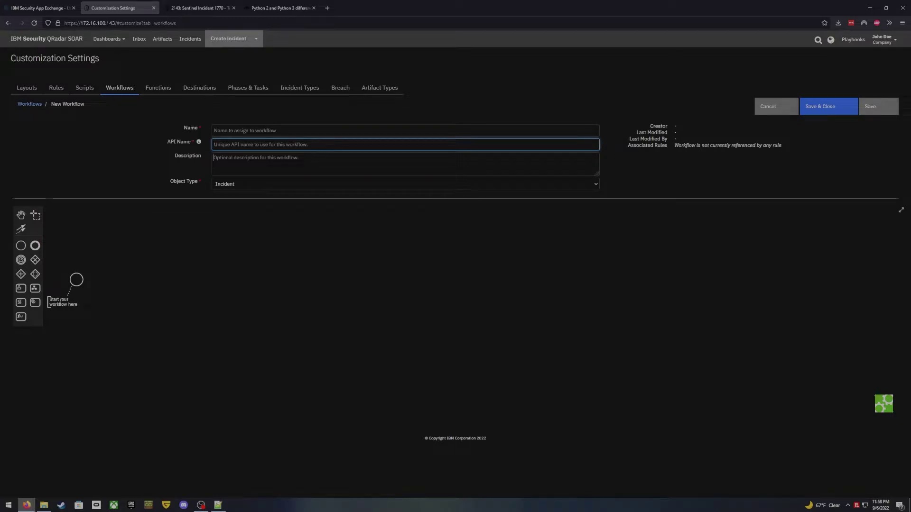
click(214, 158)
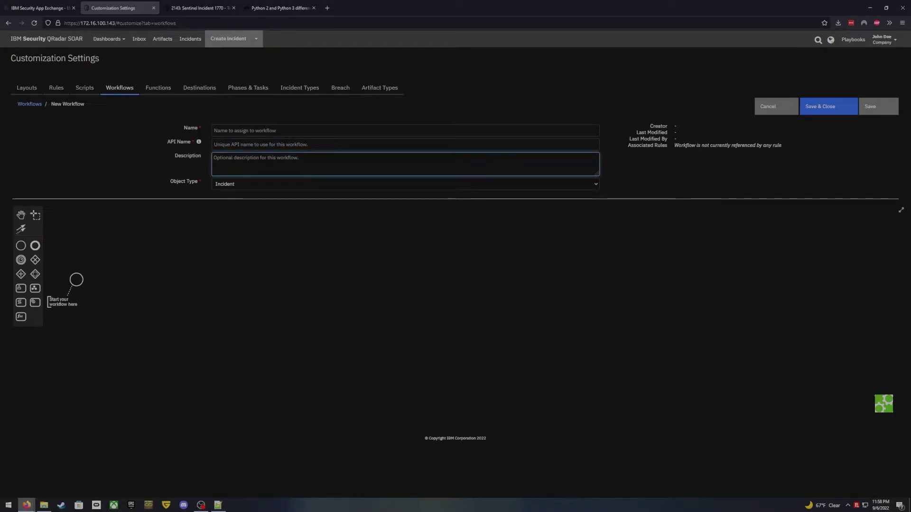
click(256, 185)
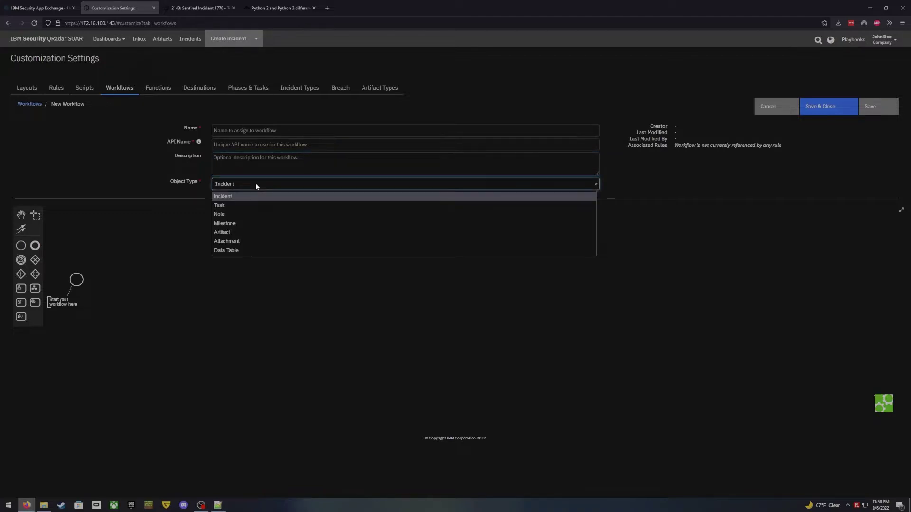
click(147, 162)
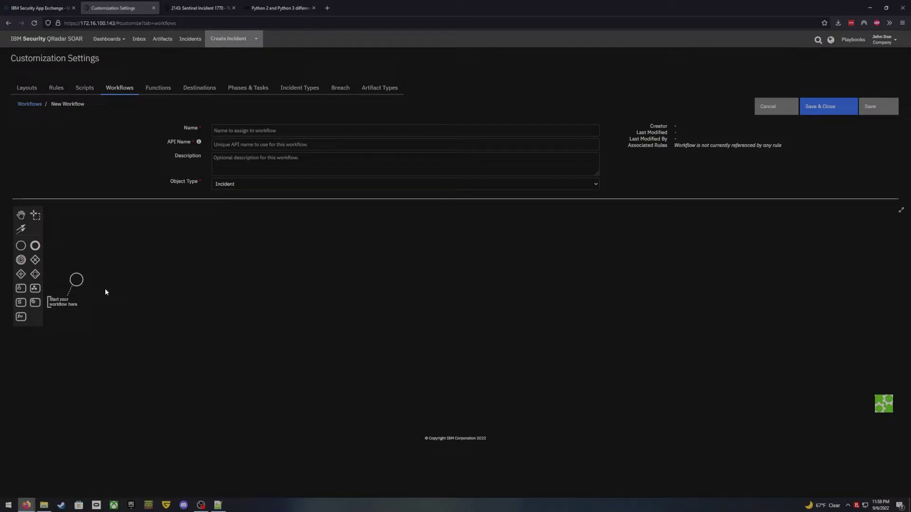
Step: Add a script element connected to the workflow's start point and assign it the "Convert JSON to rich text v1.0" script
click(82, 282)
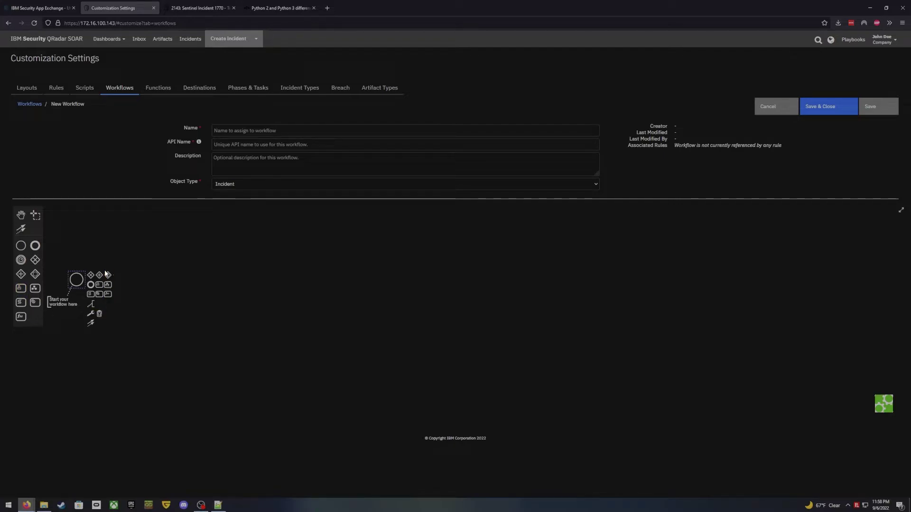
click(106, 295)
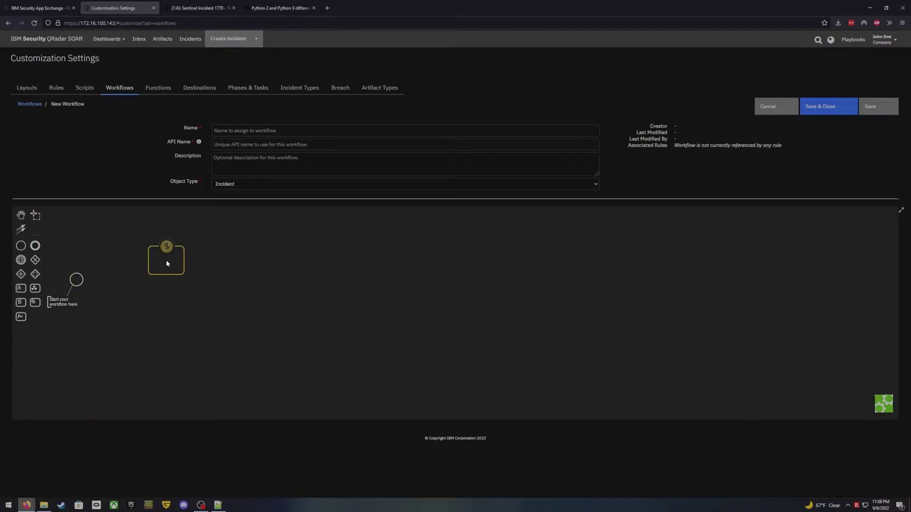
click(176, 251)
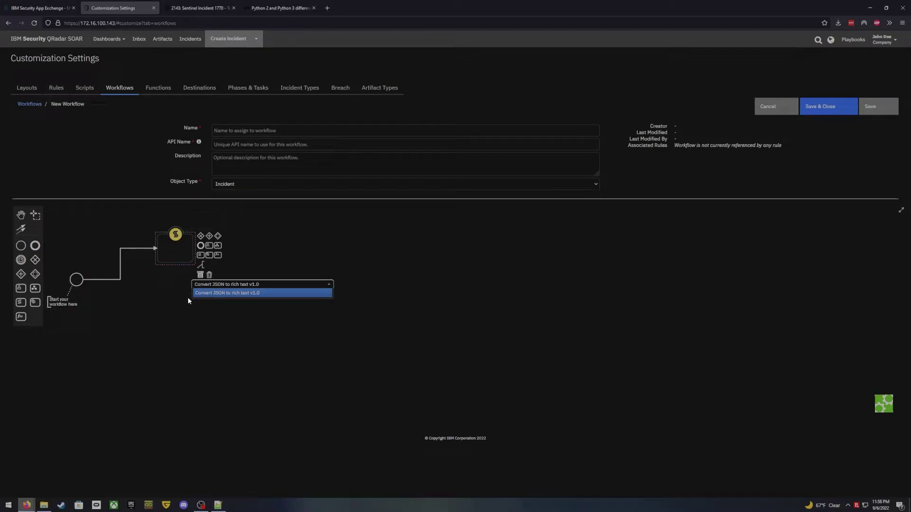
click(241, 294)
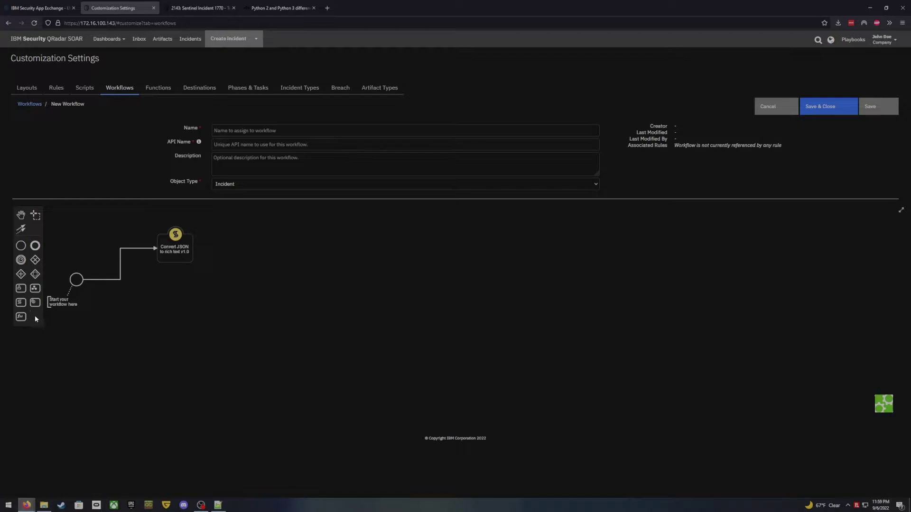
Step: Add a function element below the script in the workflow, assign it "Data Table Utils: Delete Row", and close its input settings
drag(21, 317, 176, 338)
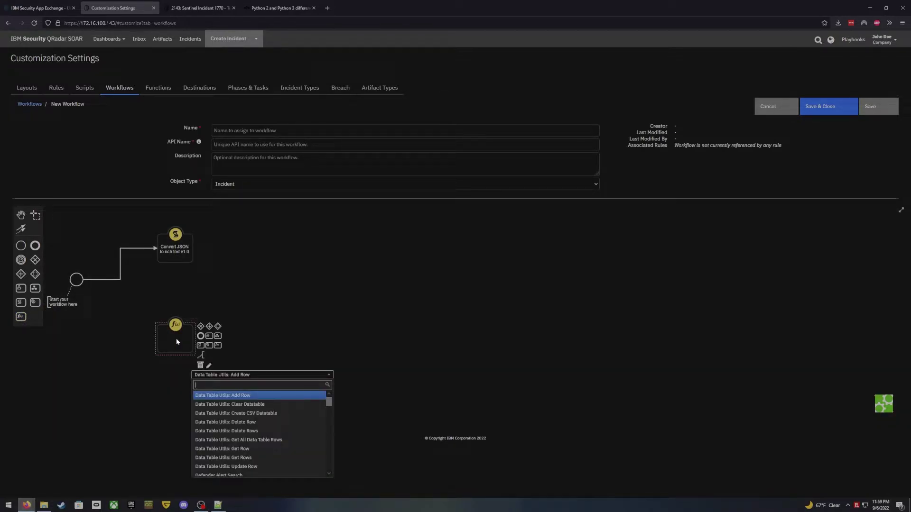
click(240, 421)
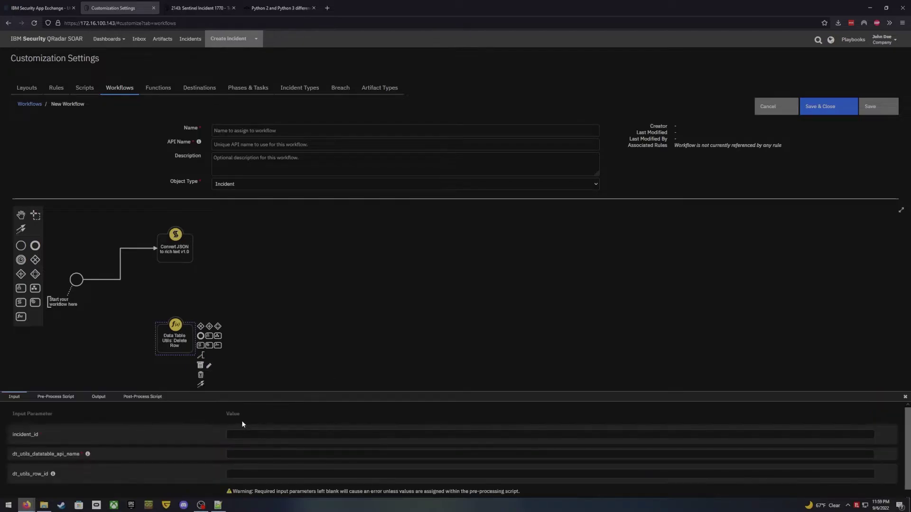
click(271, 305)
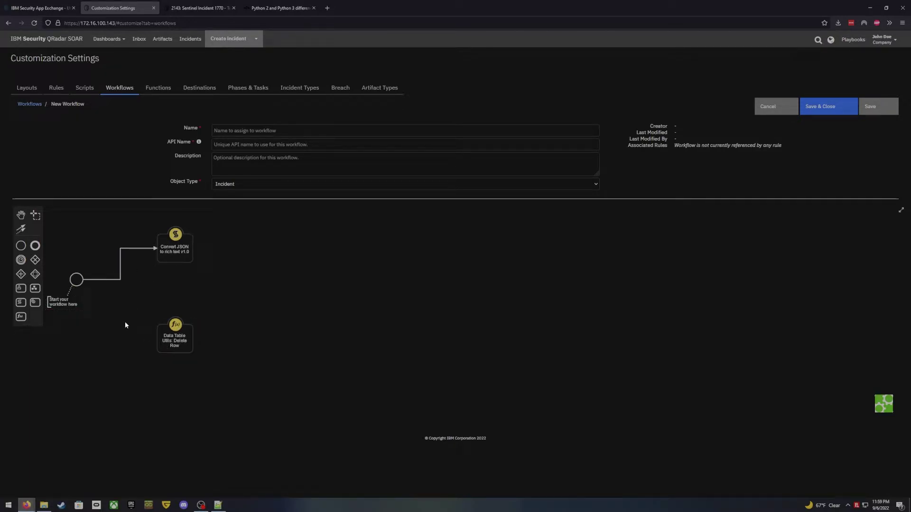
Step: Move the Data Table Utils: Delete Row function beside the script element and connect the script to it
drag(181, 343, 270, 250)
click(191, 252)
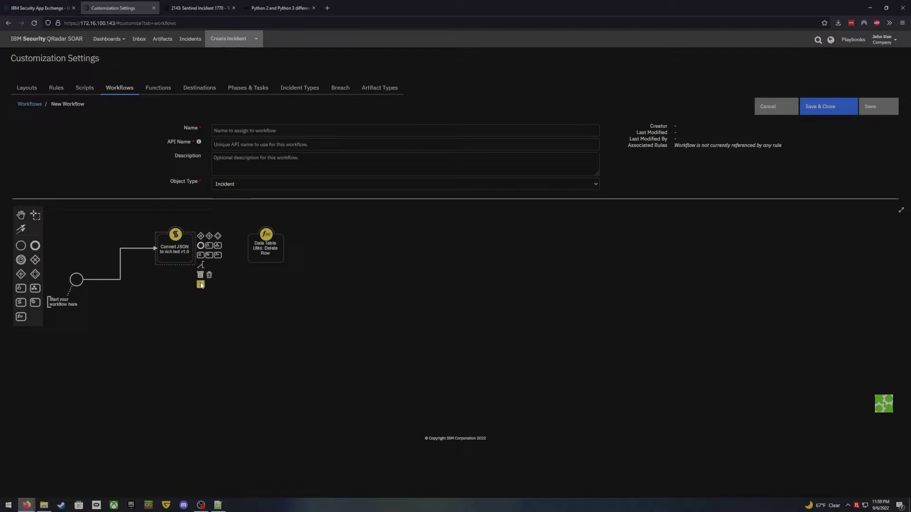
drag(201, 285, 261, 255)
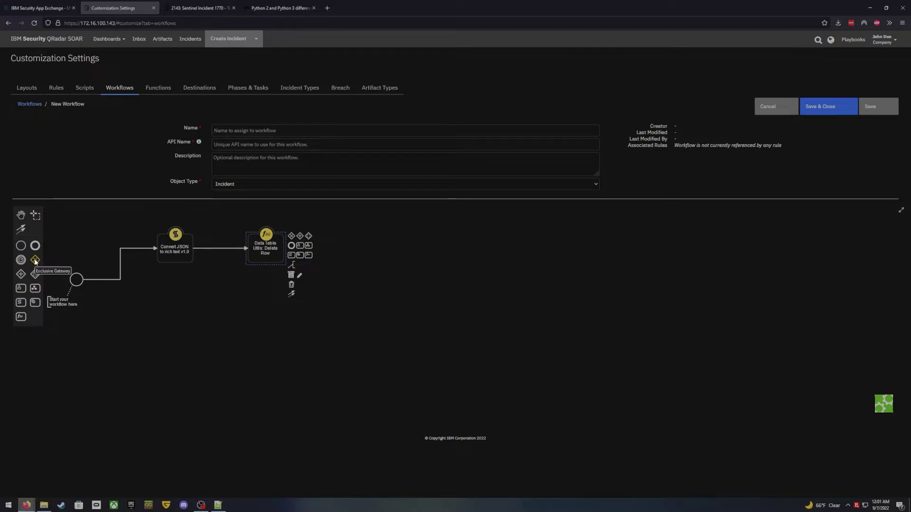
Step: Insert a parallel gateway between the start point and the script, and delete the connection from the script to the function
drag(35, 261, 158, 279)
click(248, 298)
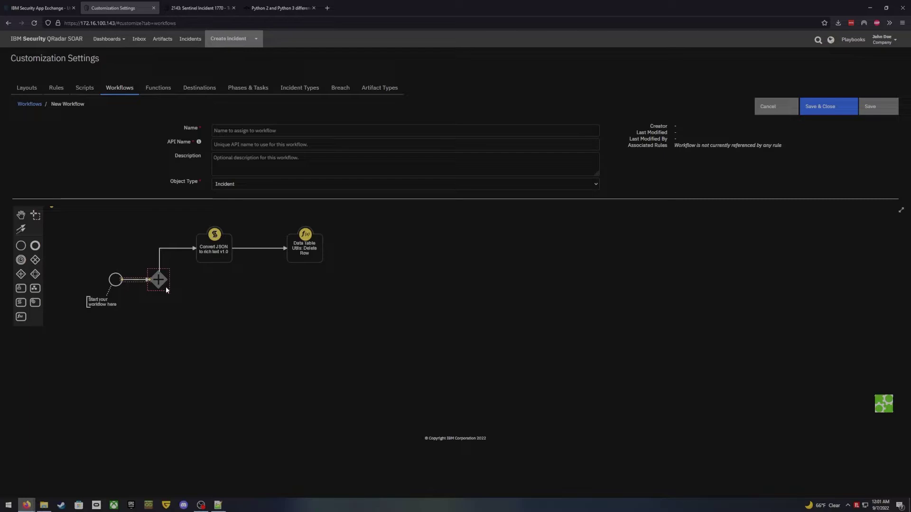
click(266, 249)
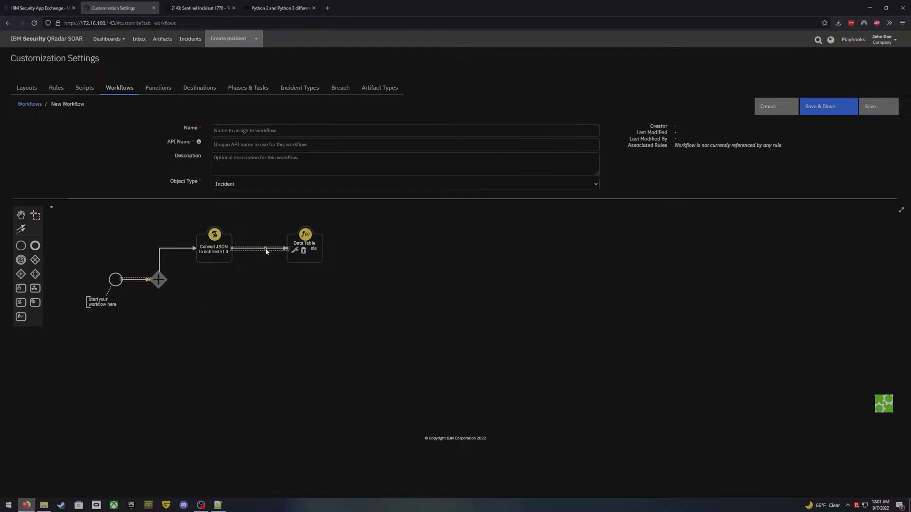
click(303, 250)
Step: Move the Data Table Utils: Delete Row function below the script and connect the parallel gateway to it
drag(306, 257, 205, 313)
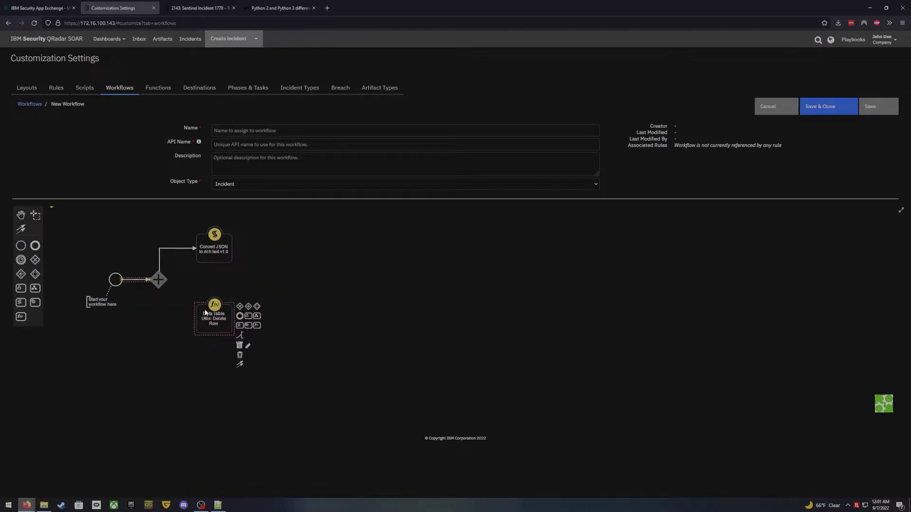
drag(156, 290, 208, 321)
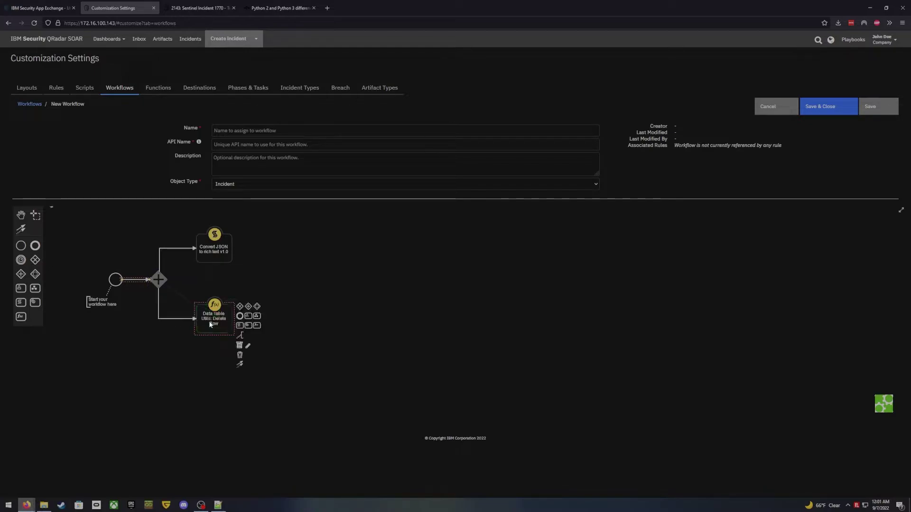
click(320, 266)
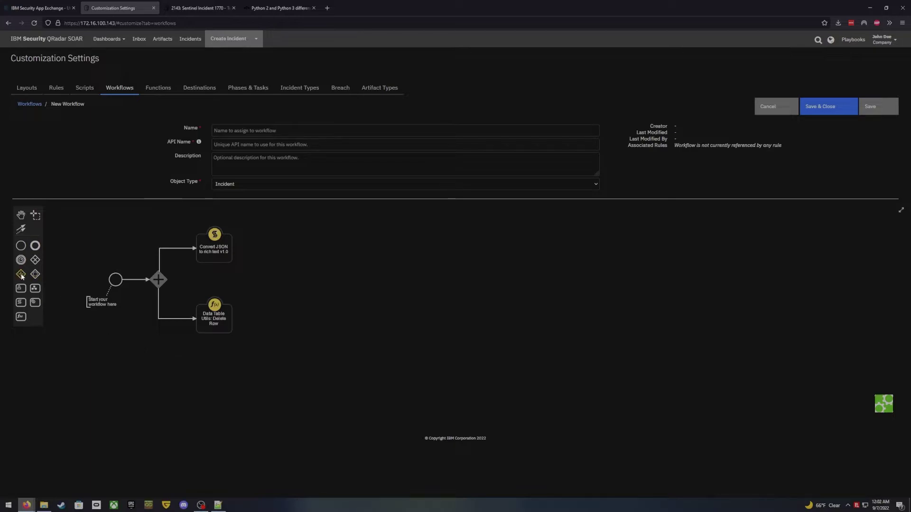
Step: Add a second parallel gateway after the two branches and connect both the script and the function to it
drag(21, 276, 295, 279)
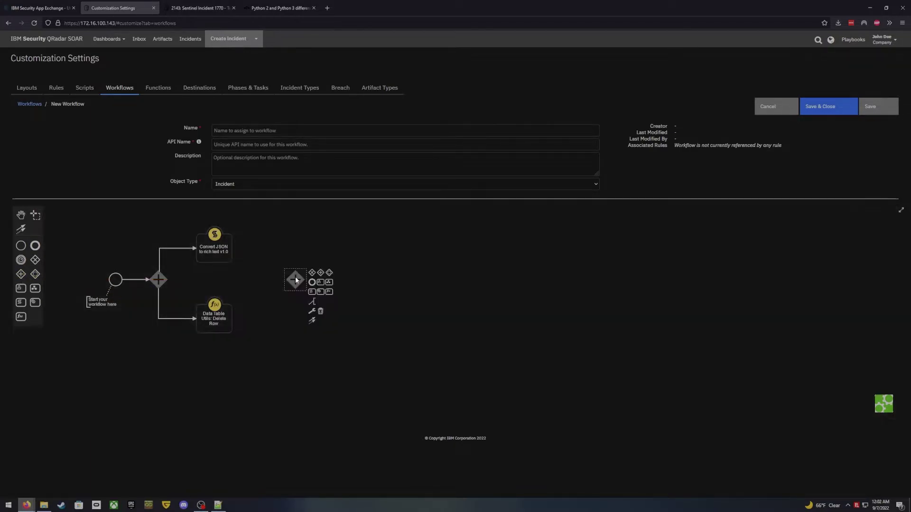
click(228, 247)
drag(239, 284, 295, 280)
click(218, 319)
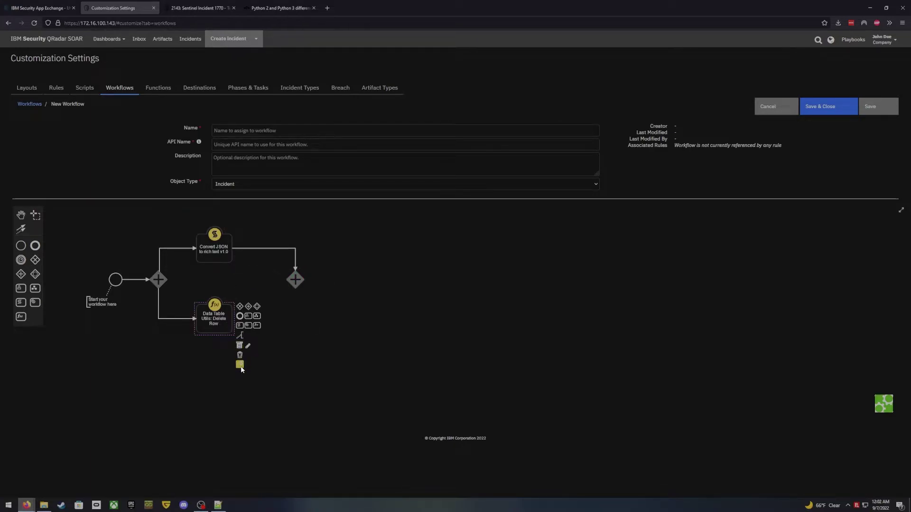
drag(240, 362, 295, 285)
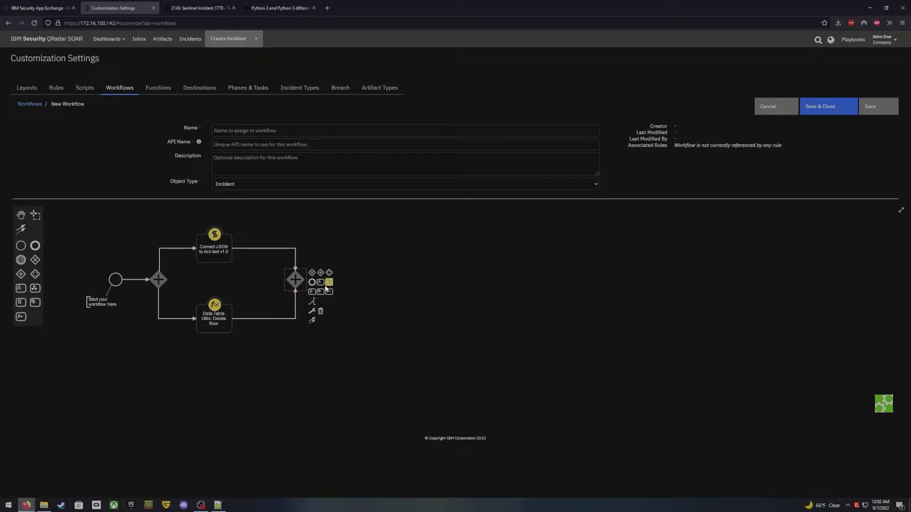
Step: Append a user task to the second parallel gateway and assign it "Determine if illegal activity is involved"
drag(329, 282, 386, 283)
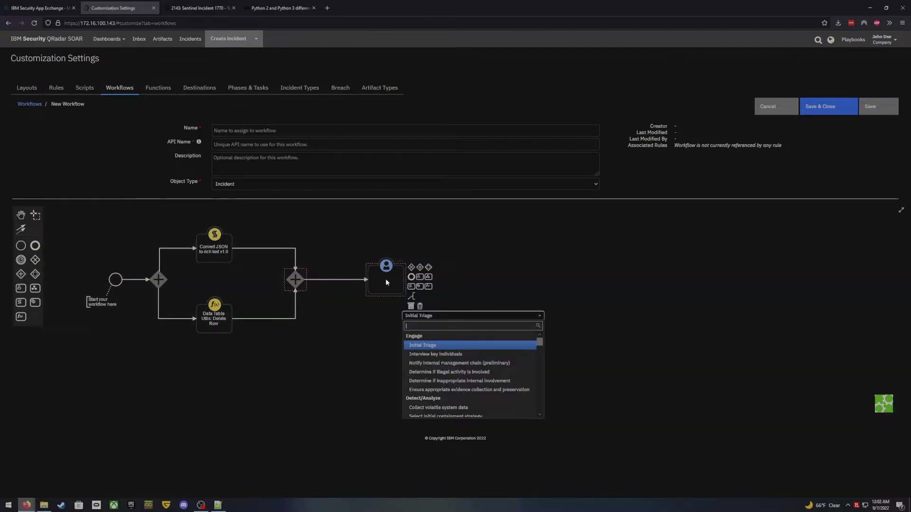
click(448, 372)
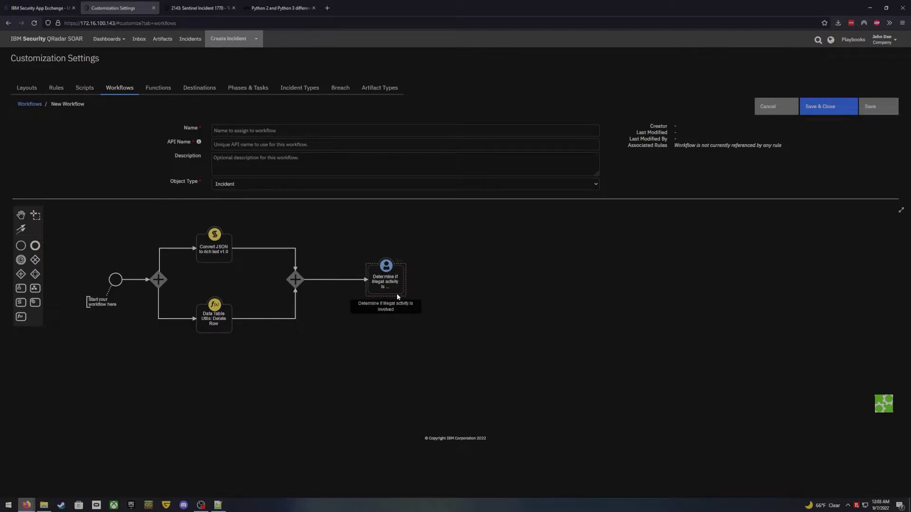
click(295, 278)
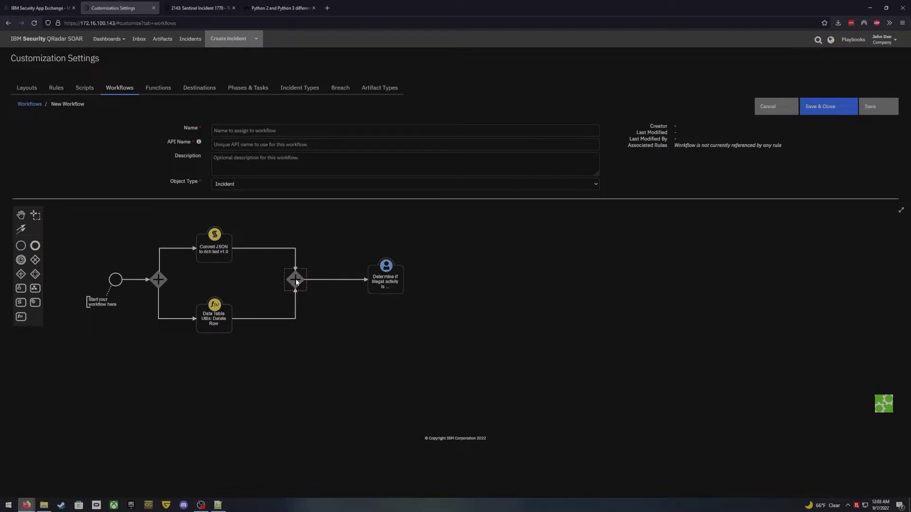
click(78, 255)
Step: Add an exclusive gateway after the "Determine if illegal activity is involved" task and connect the task to it
drag(36, 261, 477, 282)
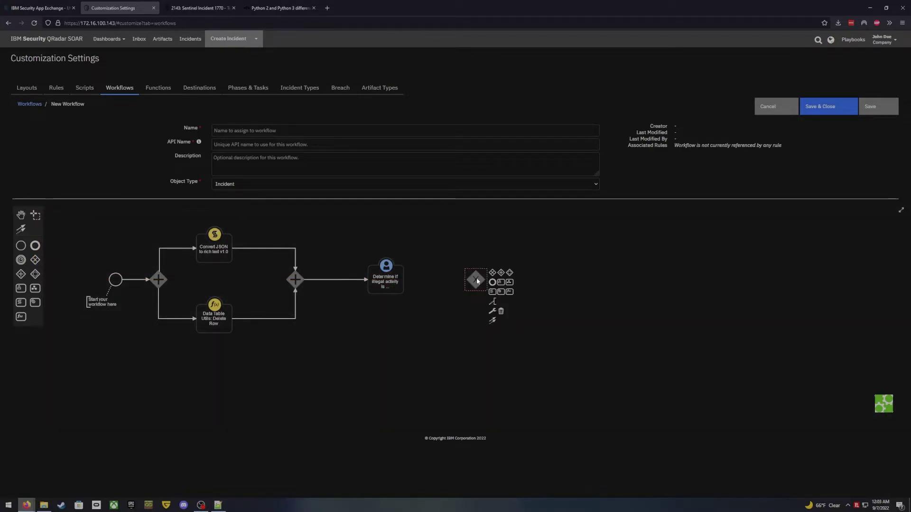
click(441, 327)
click(404, 281)
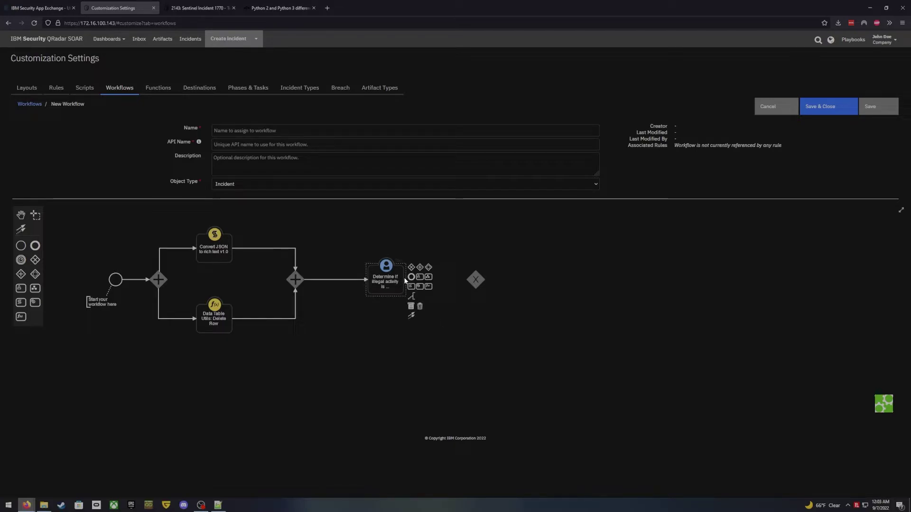
click(429, 309)
click(473, 284)
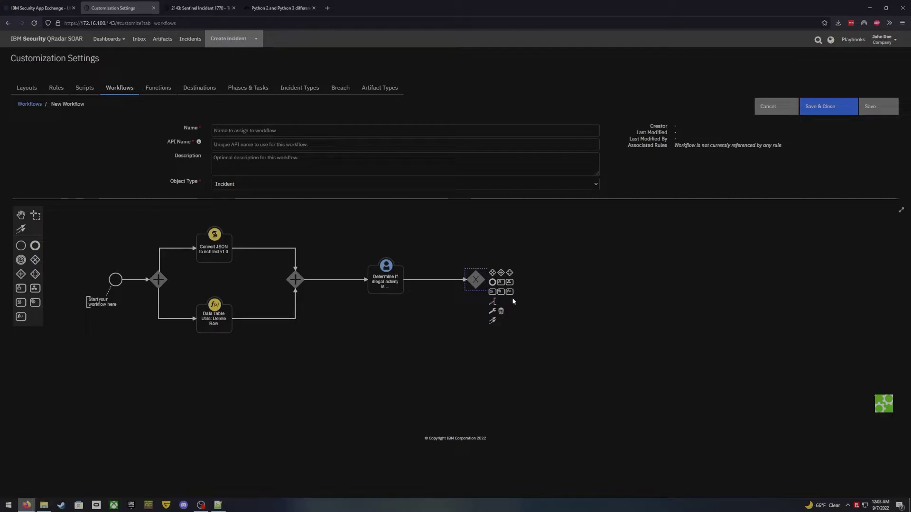
Step: Branch two user tasks from the exclusive gateway, assigning "Interview key individuals" to the upper one and leaving the lower one unassigned
drag(501, 282, 565, 238)
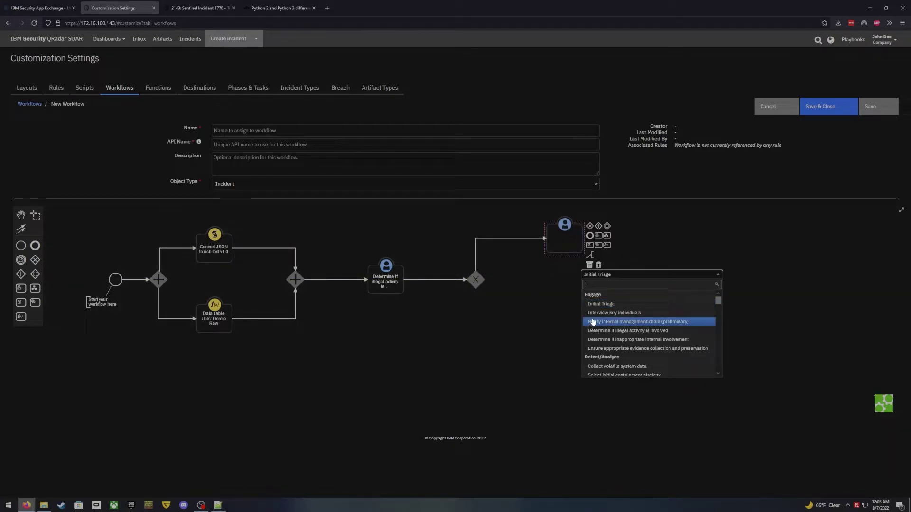
click(609, 314)
click(477, 285)
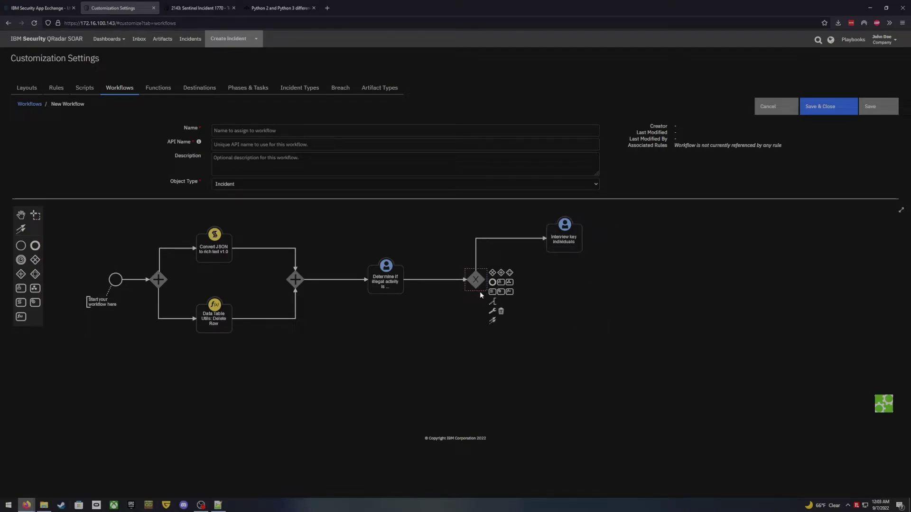
drag(504, 284, 565, 332)
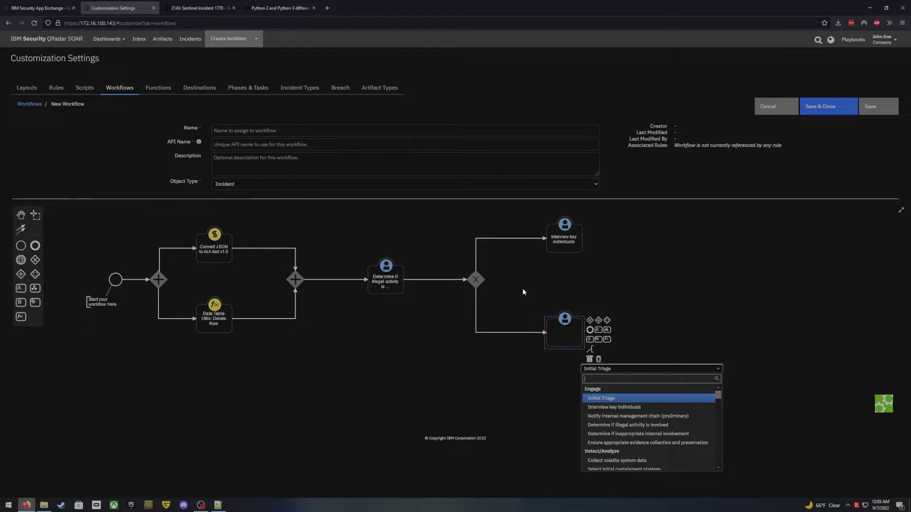
Step: Set and save a "False Positive" condition on the path to Interview key individuals, requiring Incident Disposition is equal to Unconfirmed
click(496, 239)
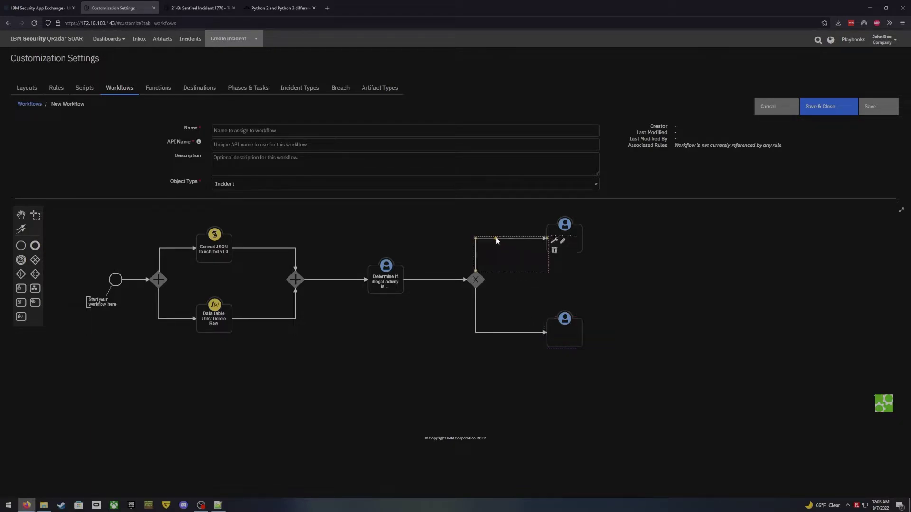
click(563, 241)
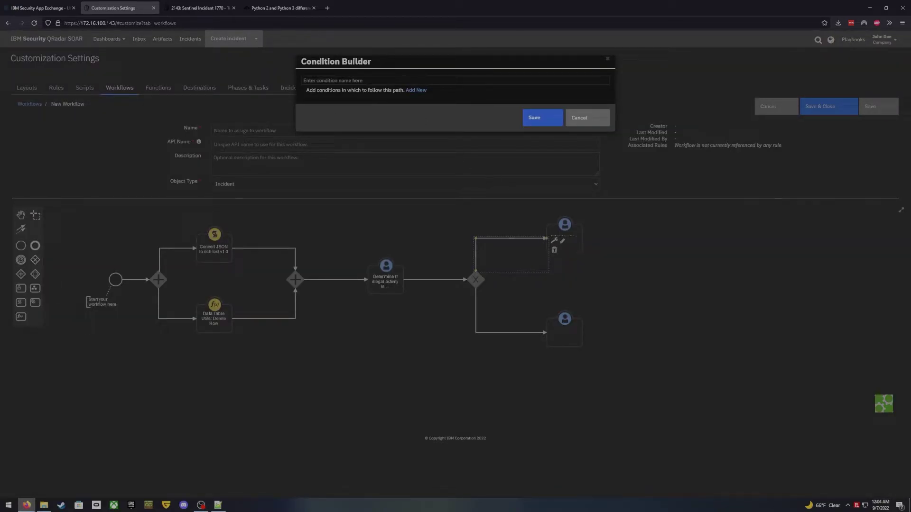
click(303, 80)
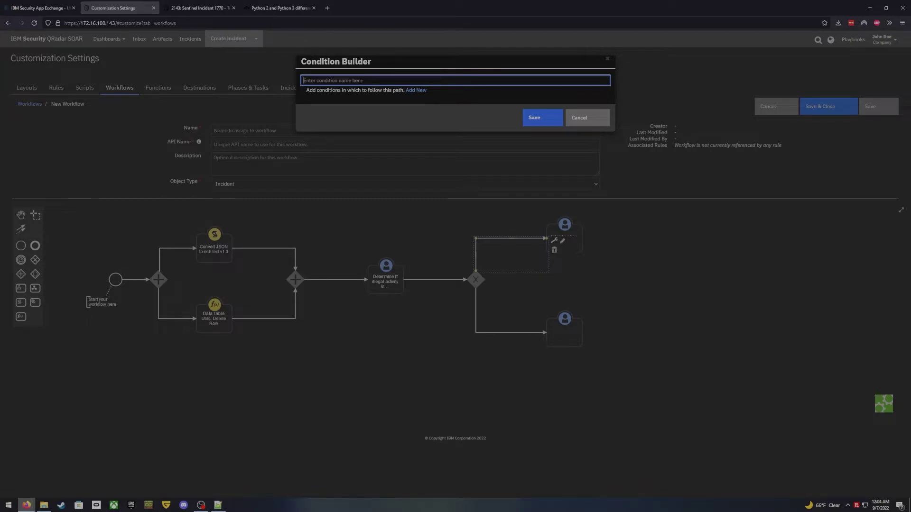
text(False Positive)
click(416, 91)
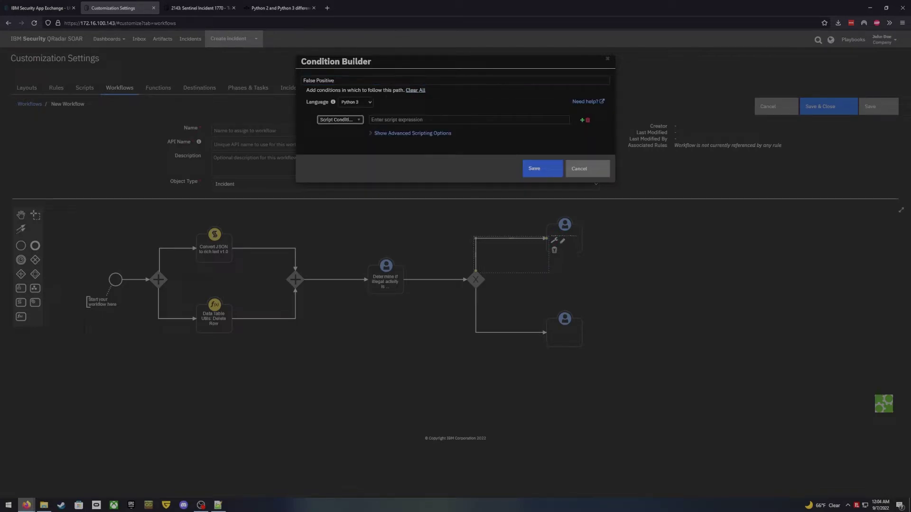
click(364, 120)
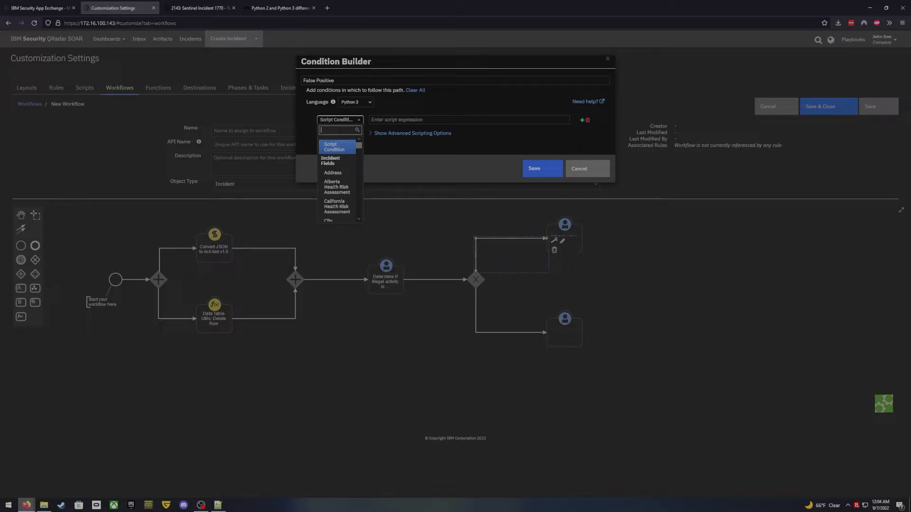
text(incid)
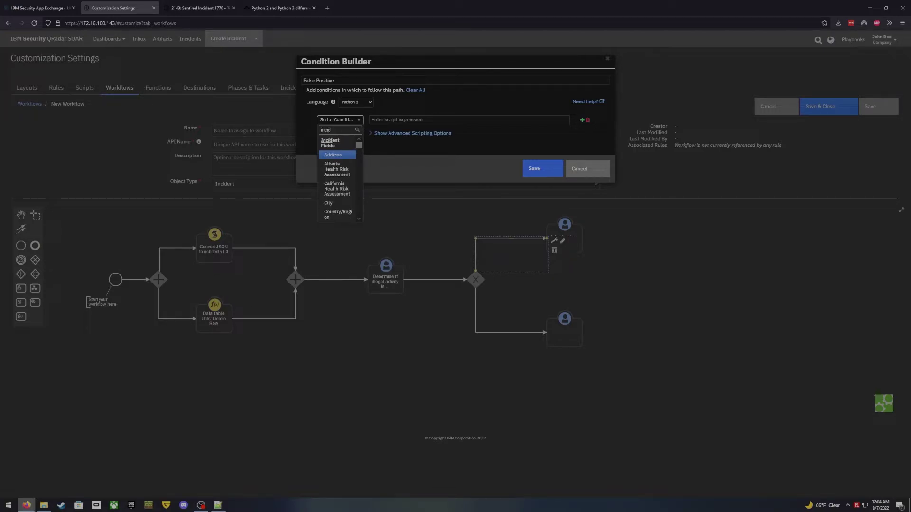
text(ent dis)
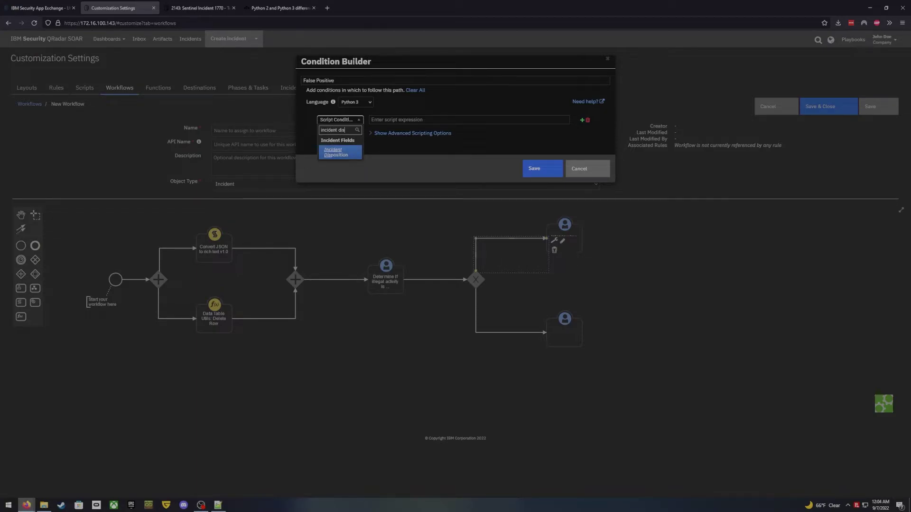
key(Return)
click(494, 121)
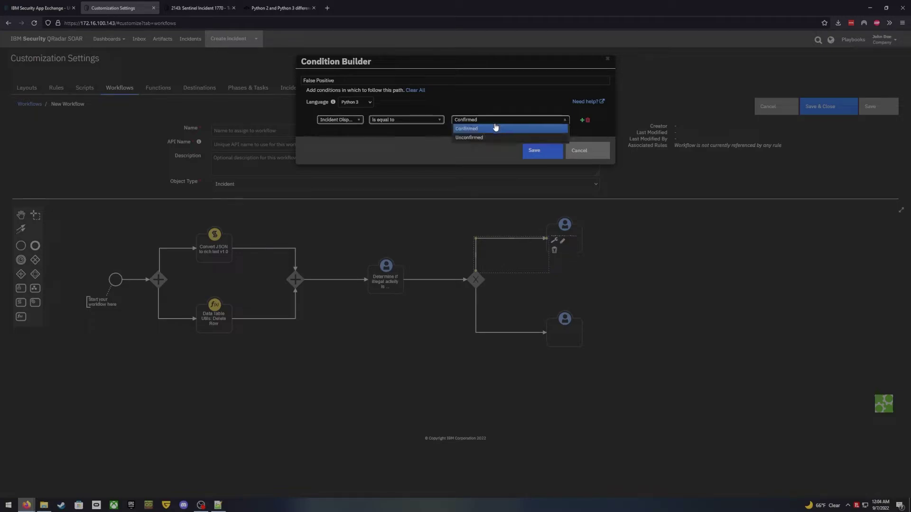
click(471, 138)
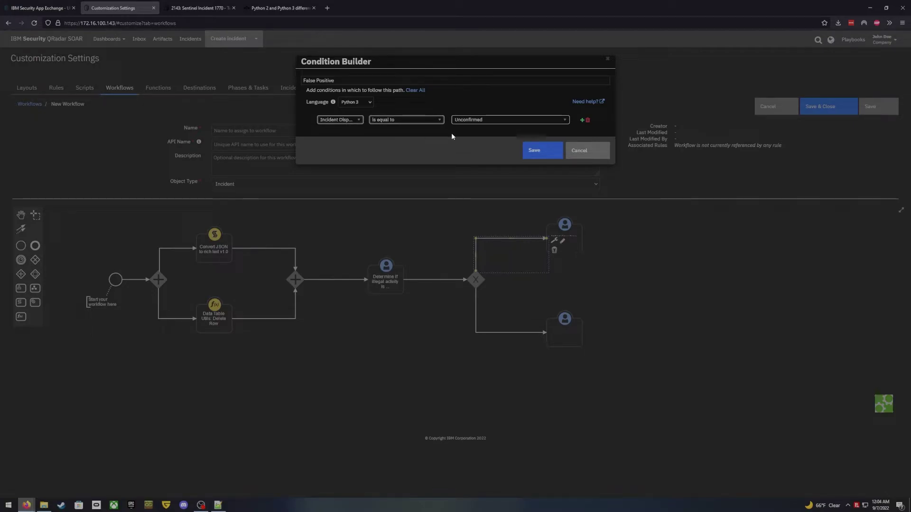
click(545, 152)
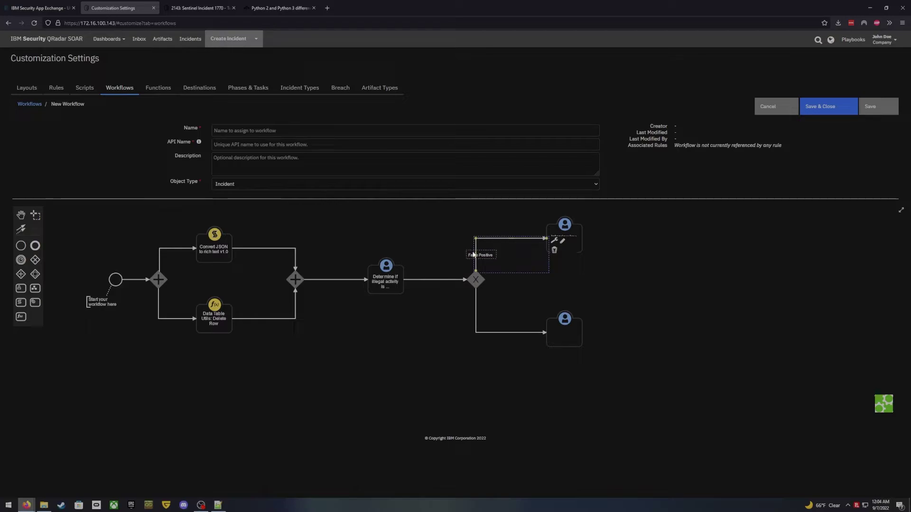
Step: Set and save a "True Positive" condition on the path to the unassigned user task, requiring Incident Disposition is equal to Confirmed
click(503, 332)
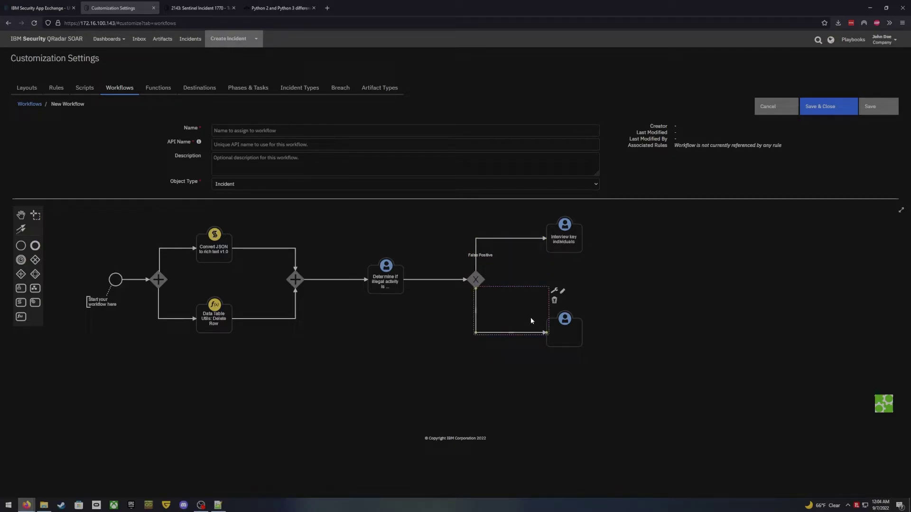
click(554, 290)
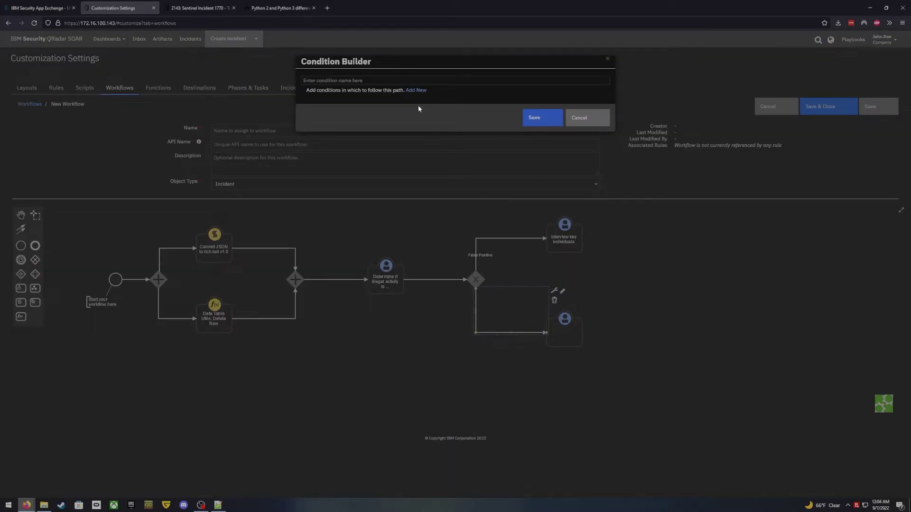
click(332, 80)
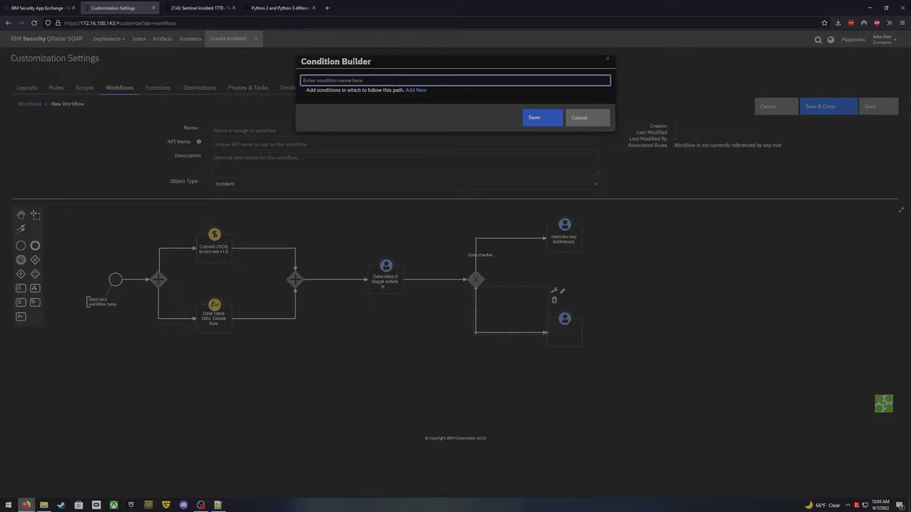
text(True Positive)
click(416, 90)
click(350, 120)
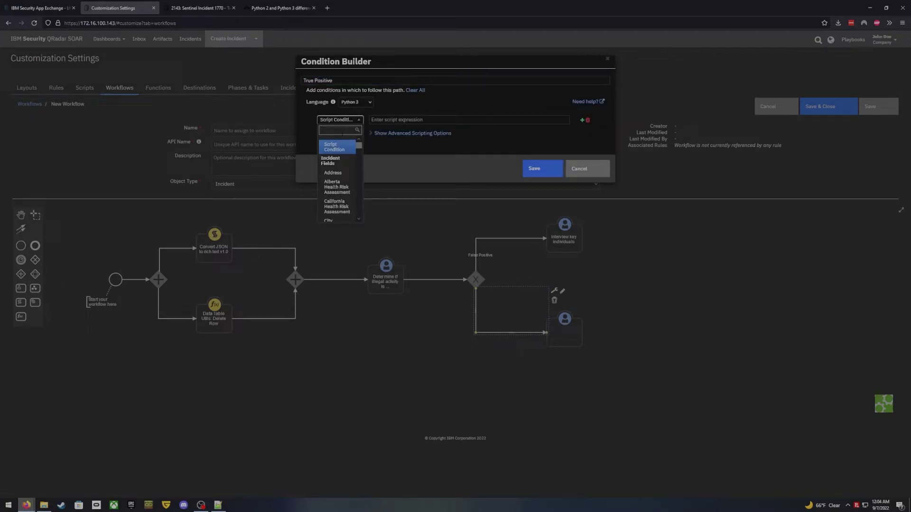
text(incident dis)
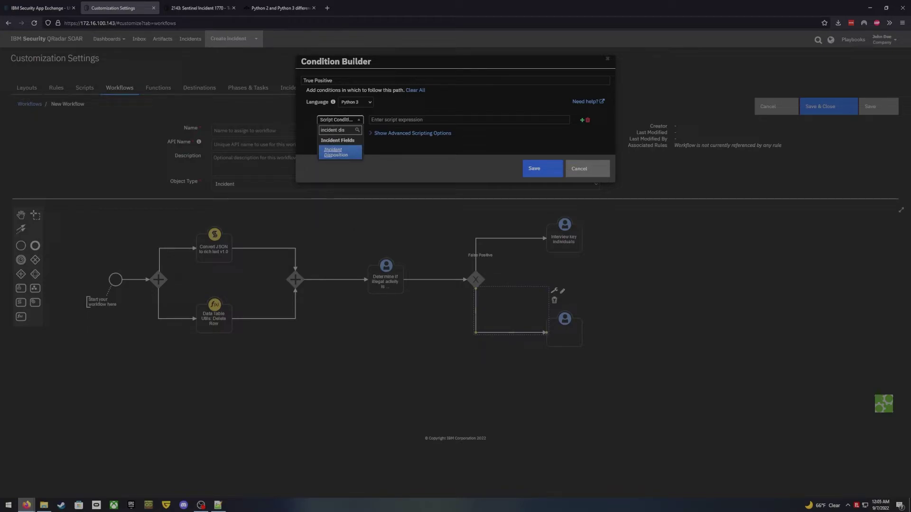
key(Return)
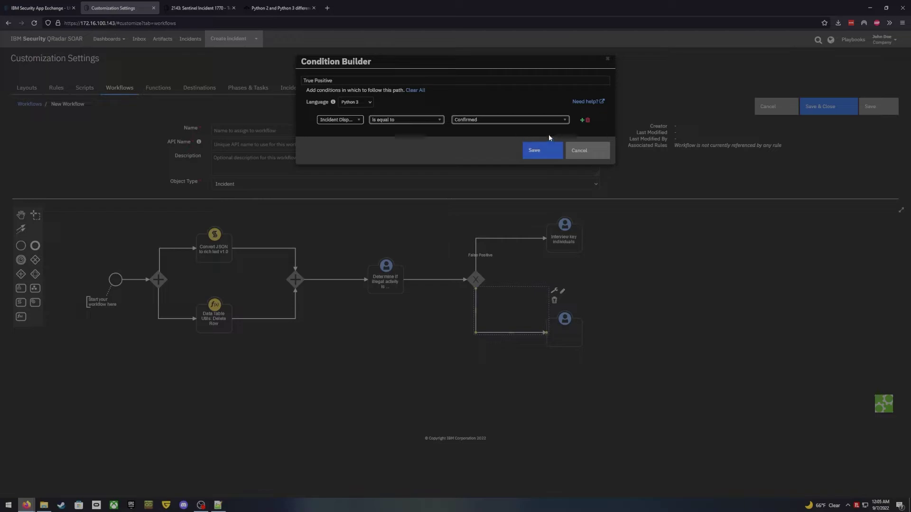
click(533, 150)
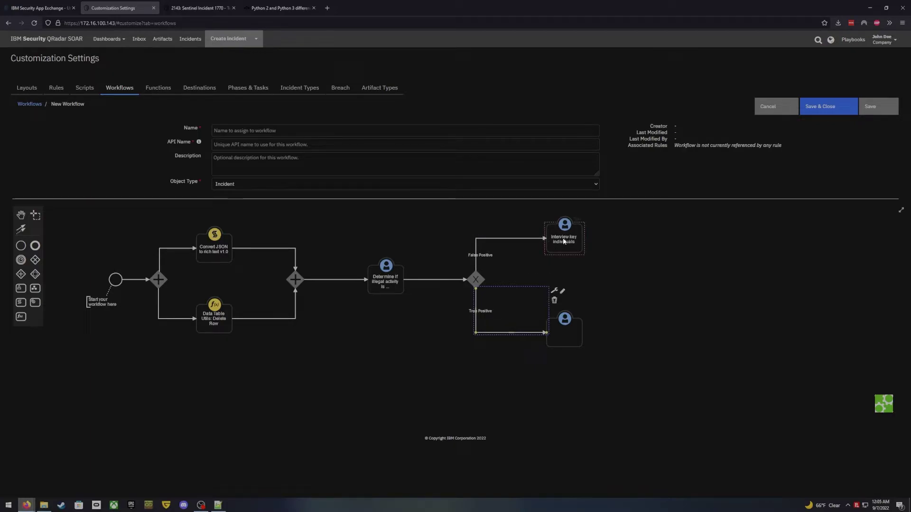
Step: Place an inclusive gateway beyond the two branched user tasks and remove it again
click(570, 338)
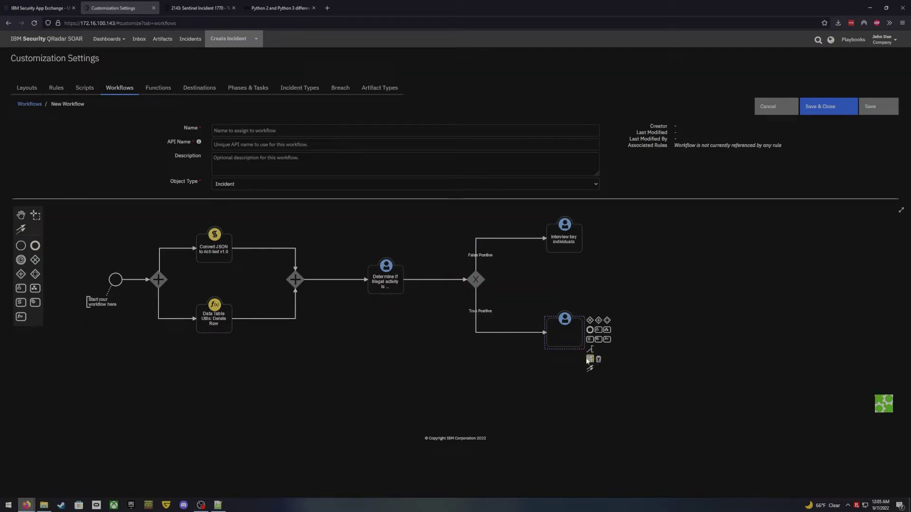
click(628, 344)
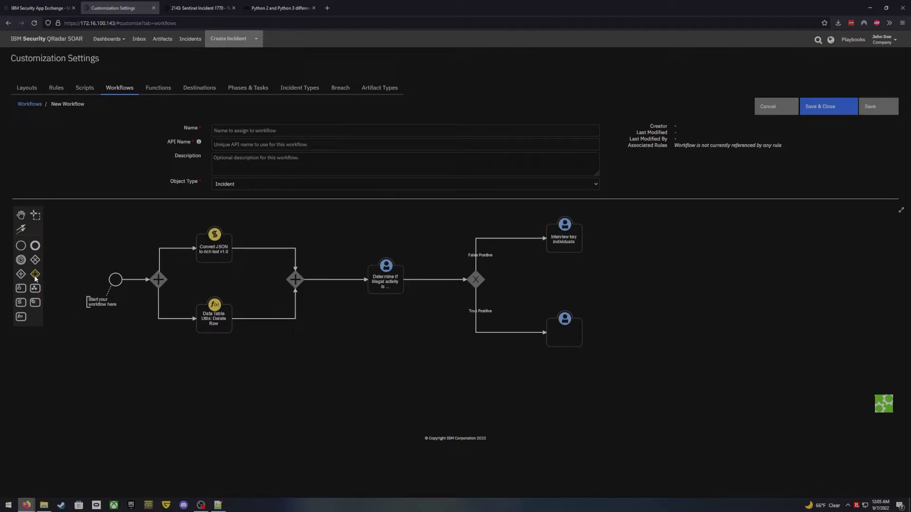
drag(36, 277, 653, 283)
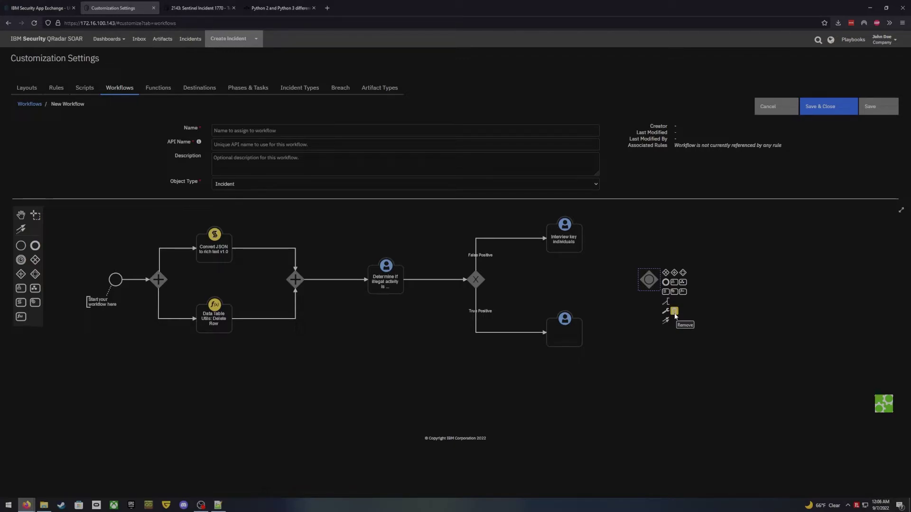
click(674, 313)
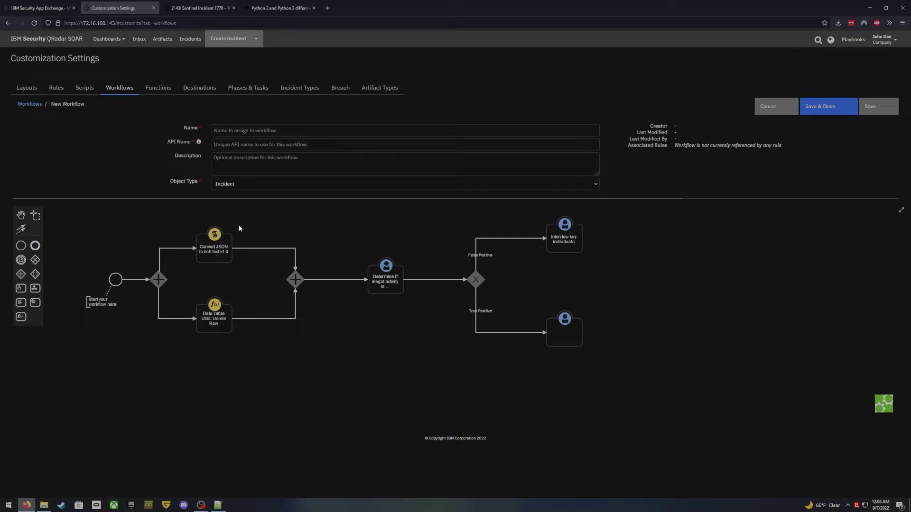
Step: Open the Data Table Utils: Delete Row function in the workflow for editing
click(219, 232)
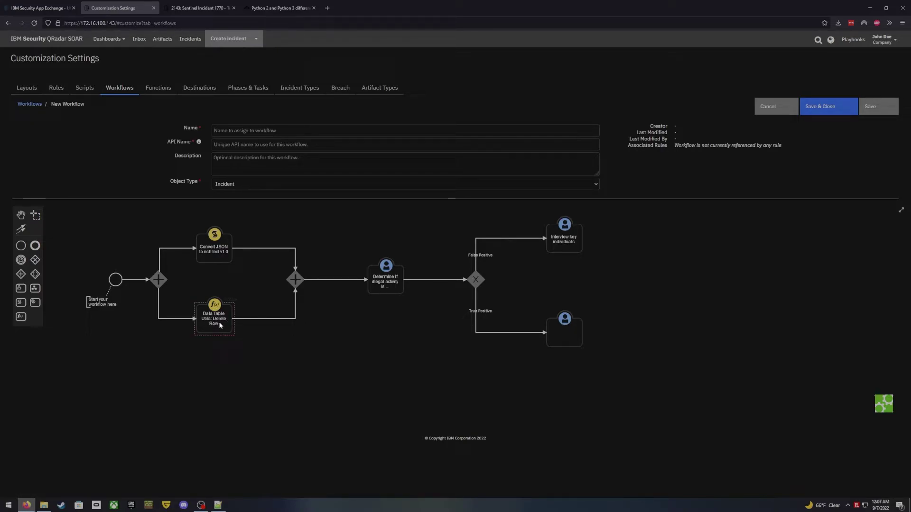
click(214, 248)
click(214, 319)
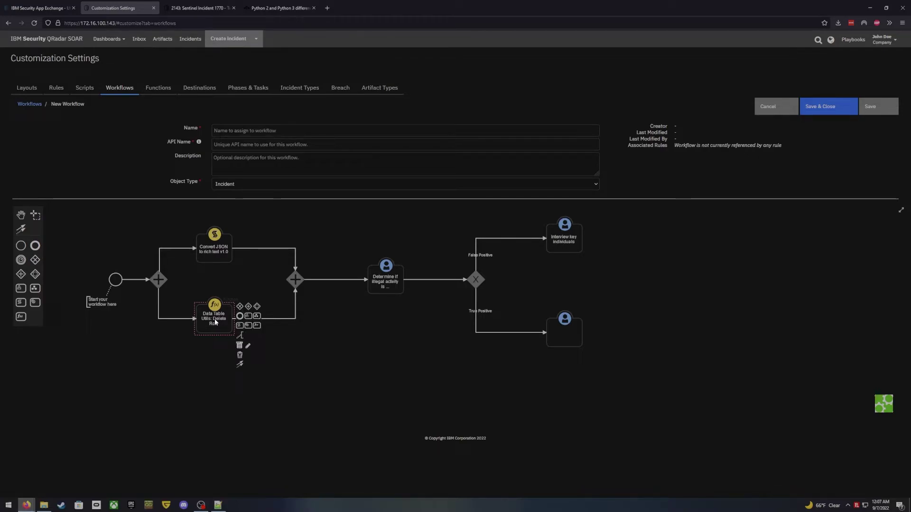
click(248, 346)
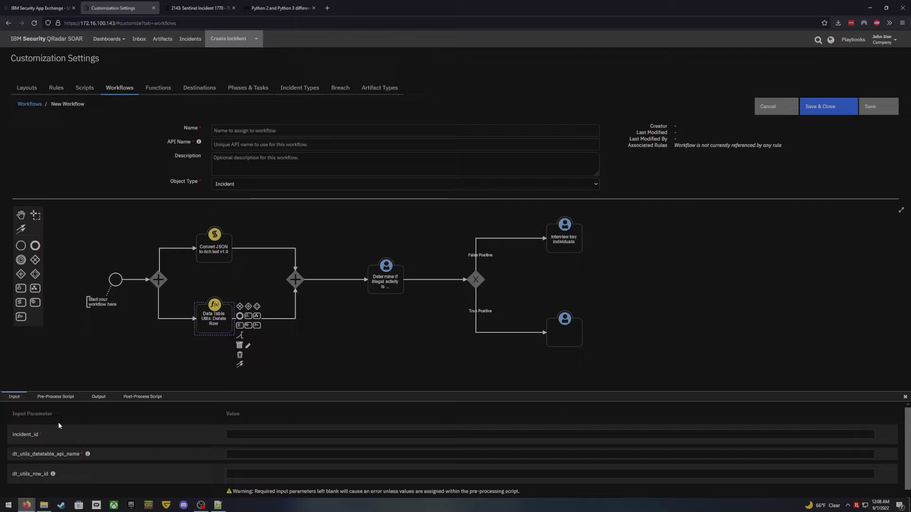
Step: Try a fixed value of 2004 for the Delete Row function's incident_id input and clear it again
click(229, 434)
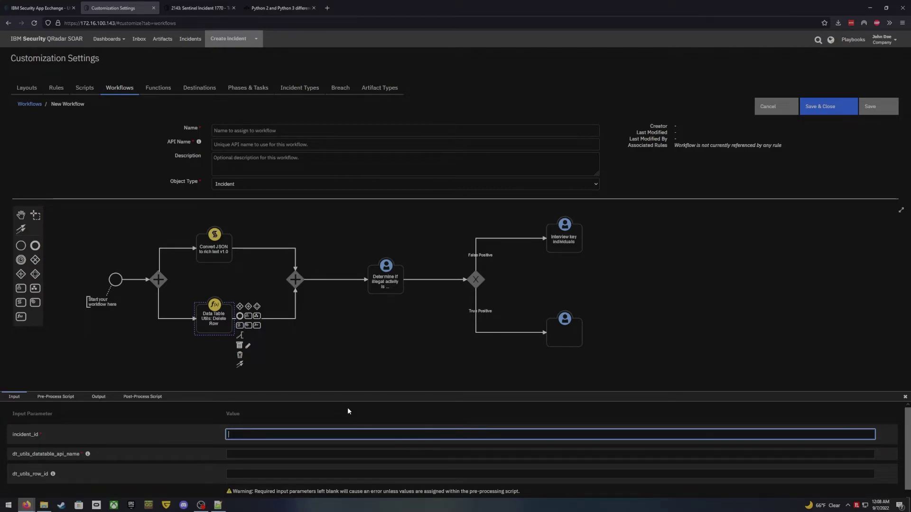
text(2004)
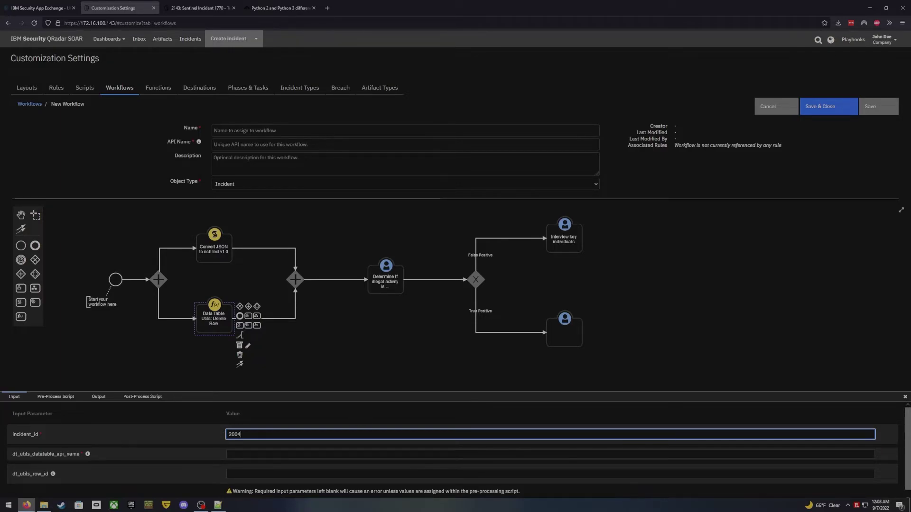
drag(243, 434, 216, 433)
key(BackSpace)
Step: Write inputs.incident_id = incident.id as the first line of the Delete Row function's pre-process script
click(53, 400)
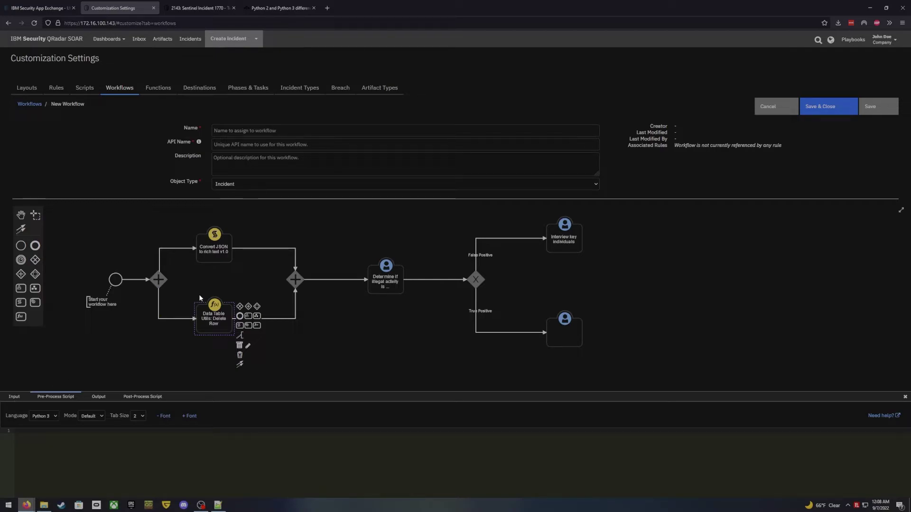
text(input)
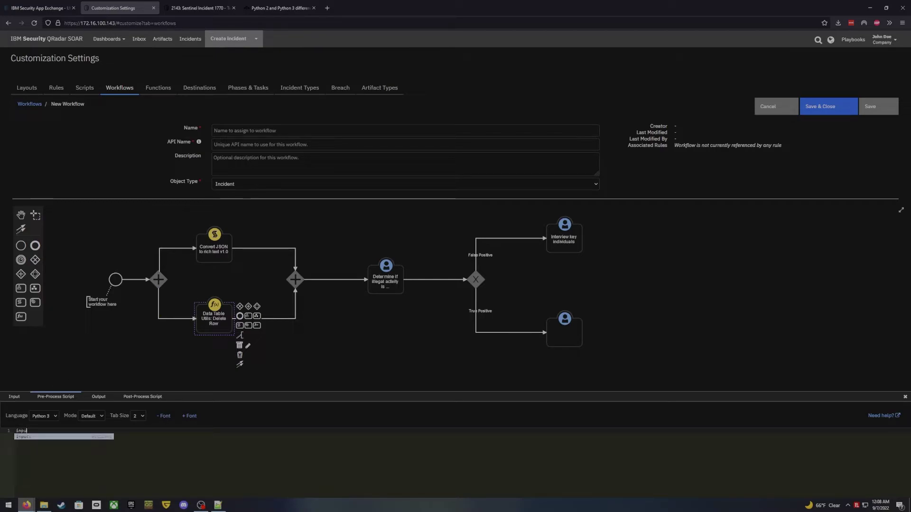
text(s)
key(BackSpace)
text(ts.)
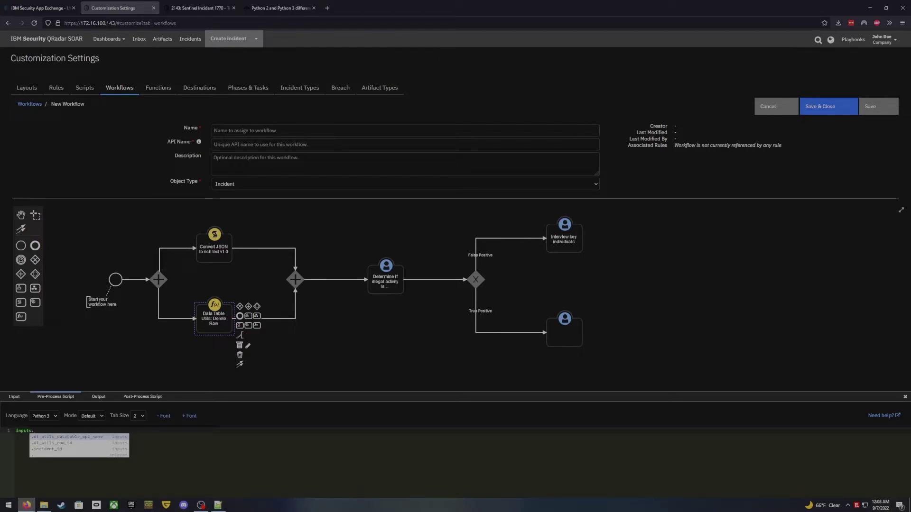
key(Down)
key(Down)
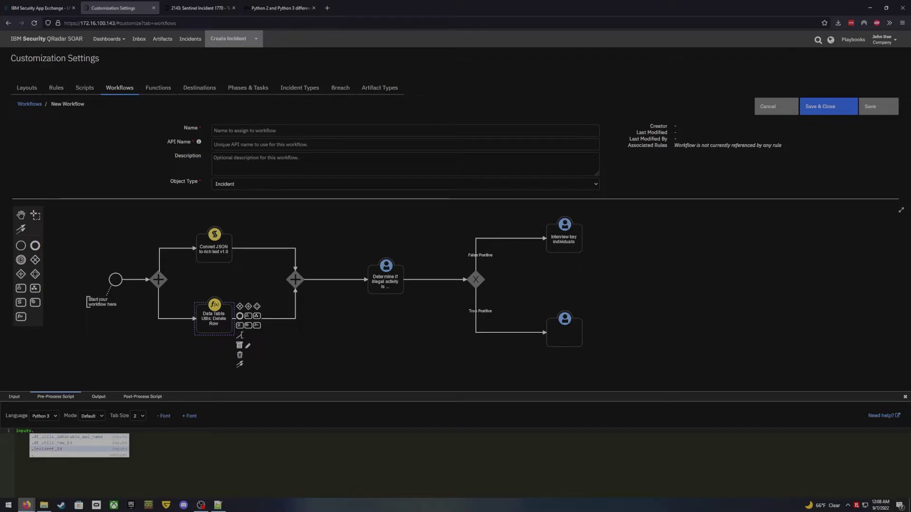
key(Return)
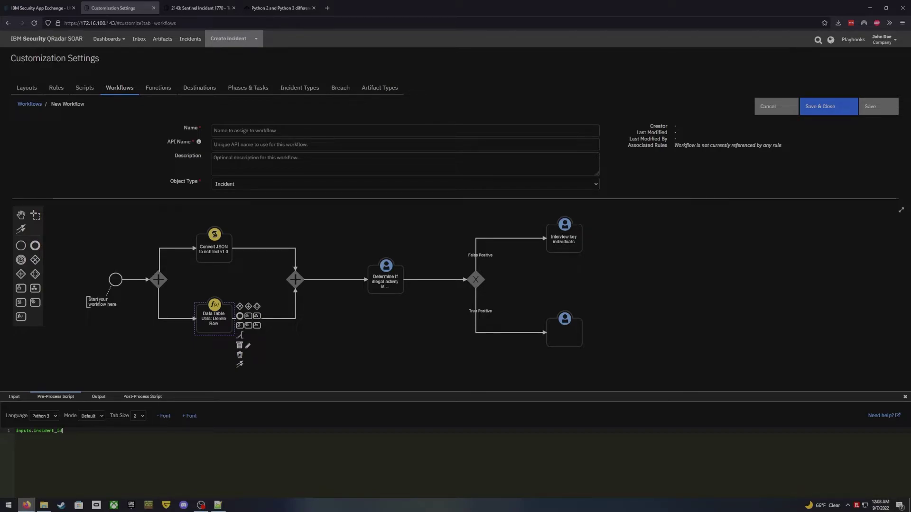
text(=)
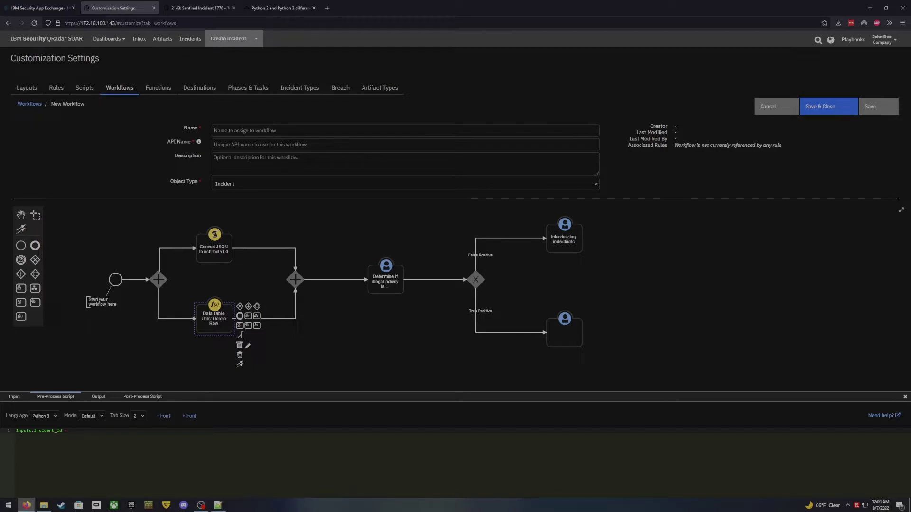
text(incident.id)
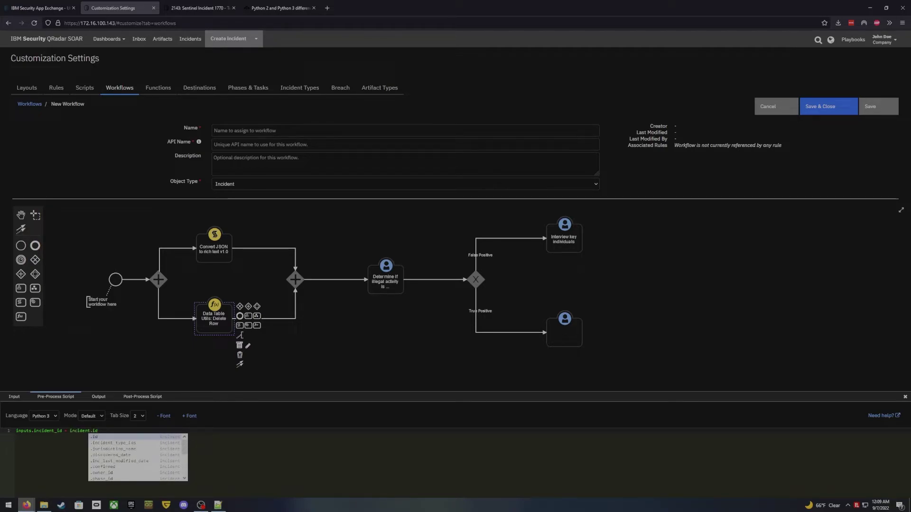
key(Escape)
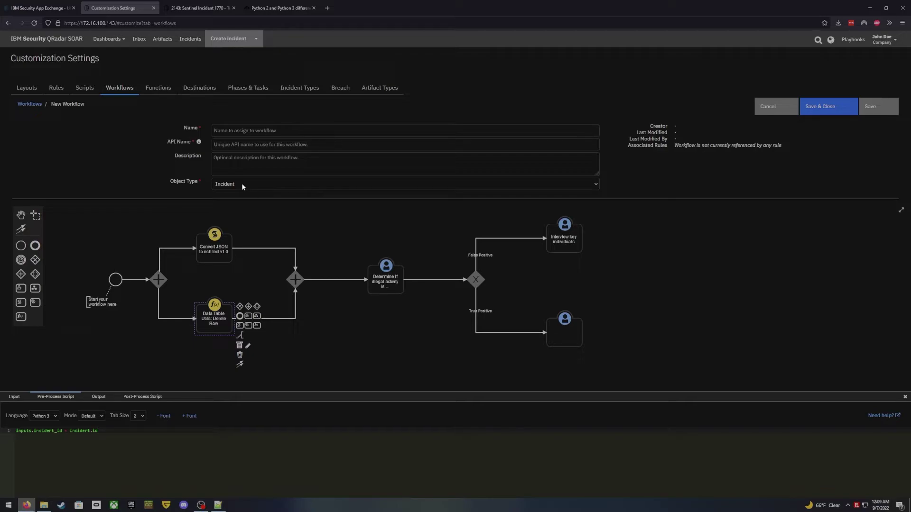
Step: Start a second line in the pre-process script with inputs. and browse the suggested input parameters
key(Return)
text(inputs.)
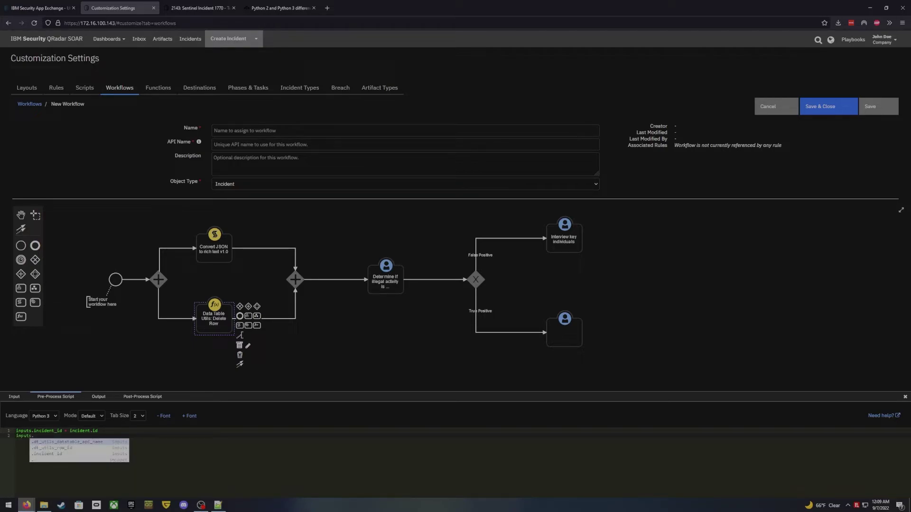
key(Down)
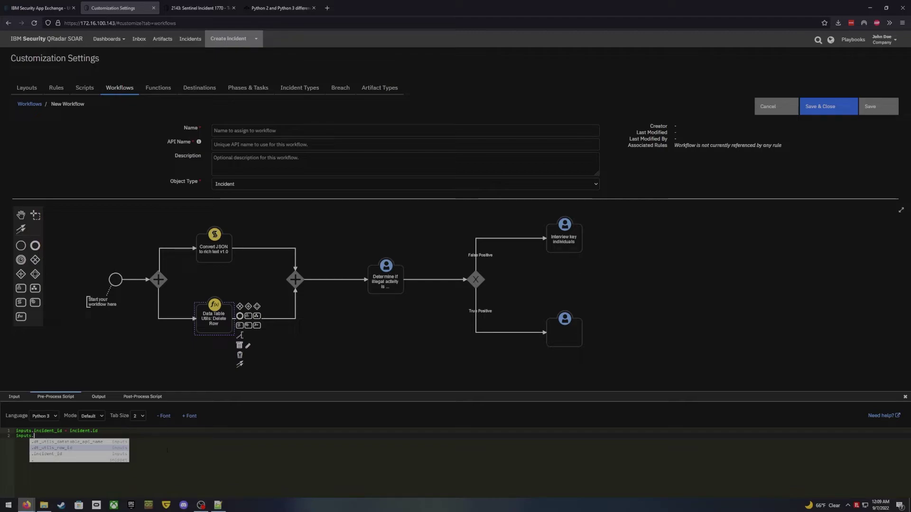
Step: Examine the Delete Row function's input parameters, pre-process script and output name setting
click(14, 399)
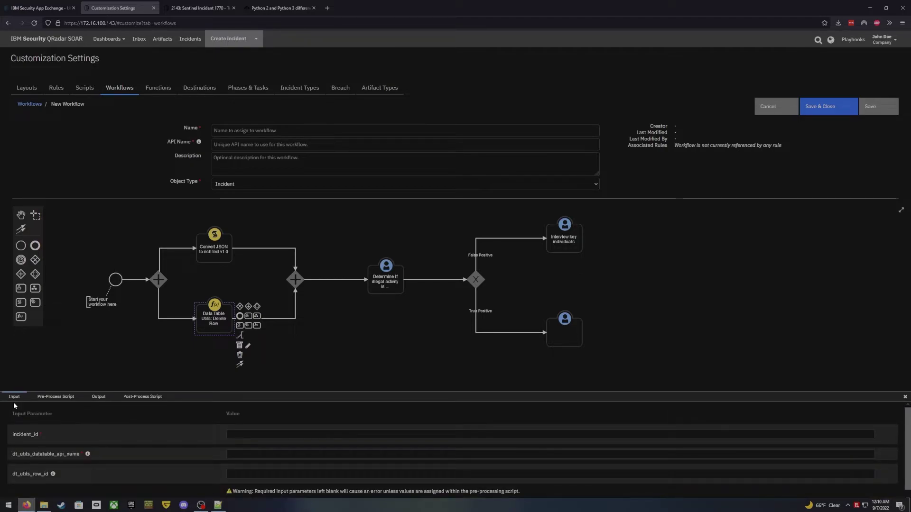
double_click(83, 454)
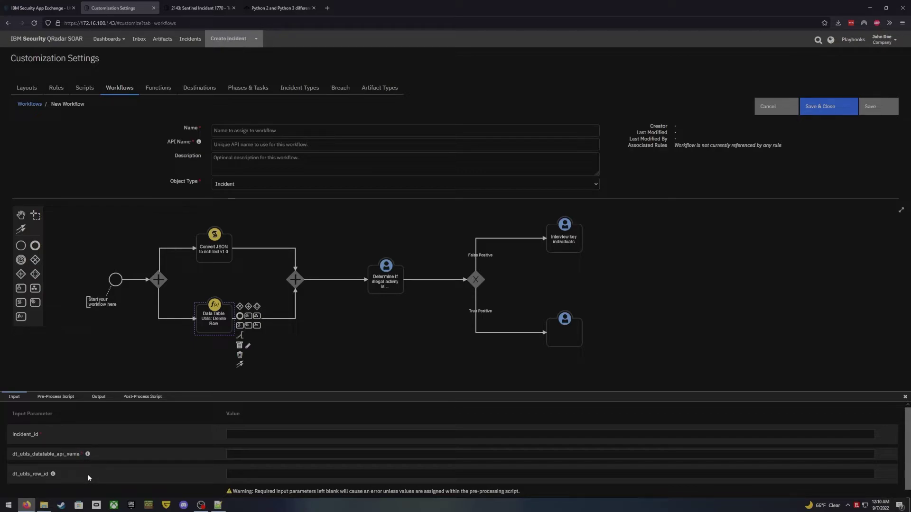
click(56, 399)
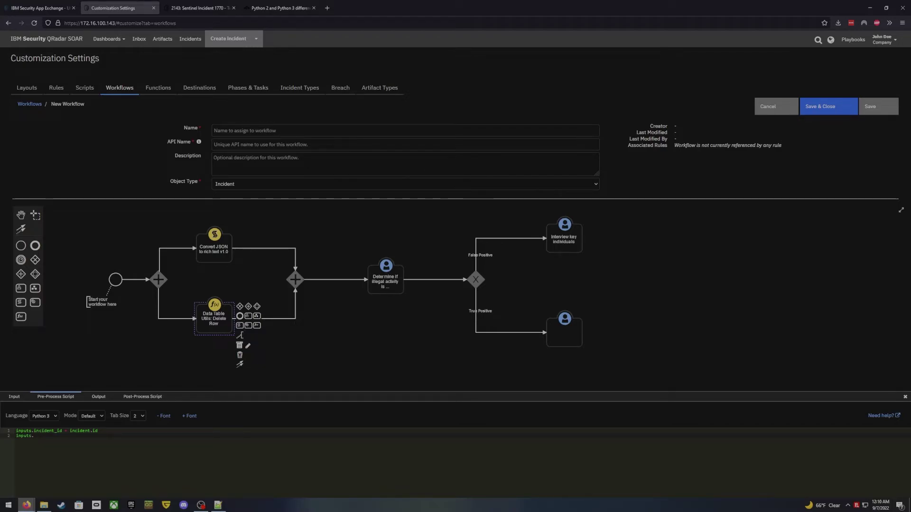
click(99, 400)
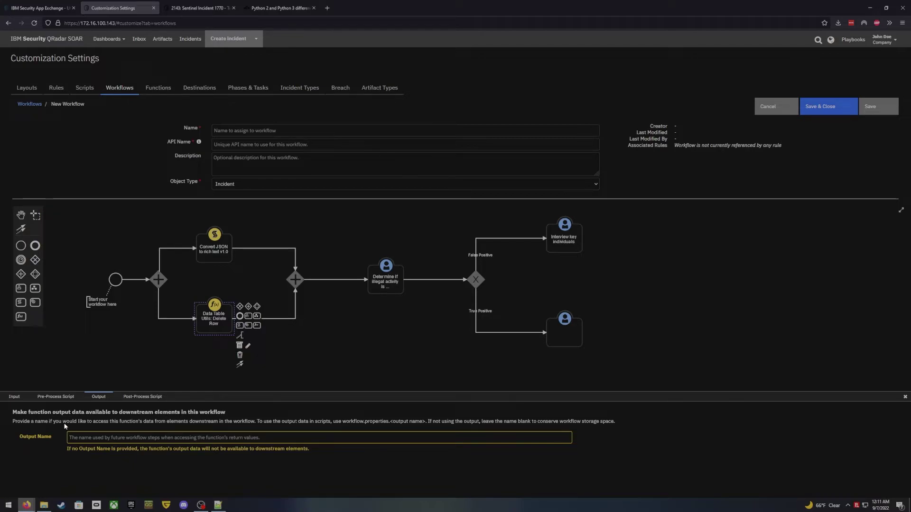
click(20, 398)
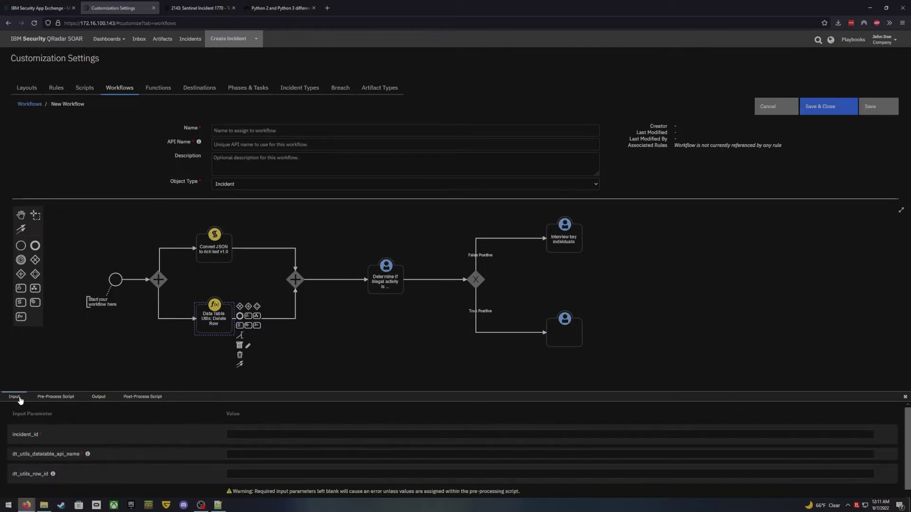
Step: Start a workflow.properties. reference on line 4 of the Delete Row function's pre-process script
click(47, 397)
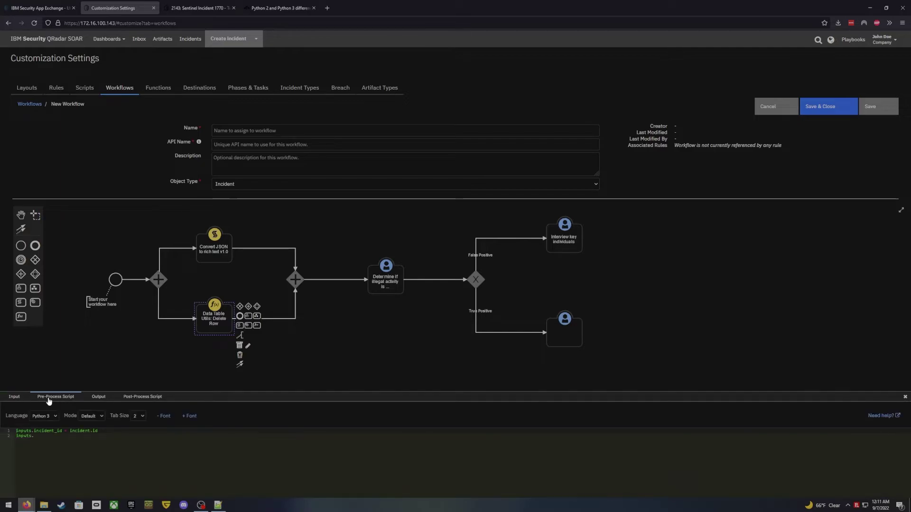
click(123, 463)
key(Return)
text(w)
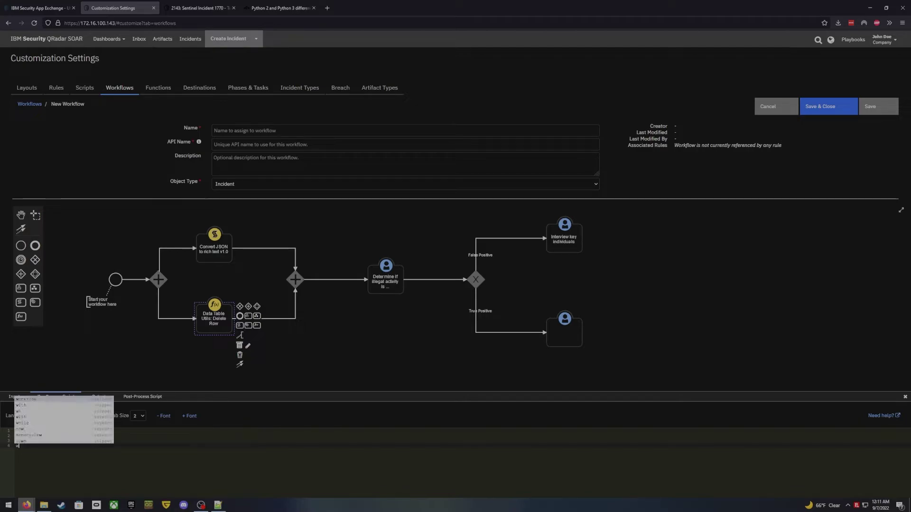
text(orkflow.pr)
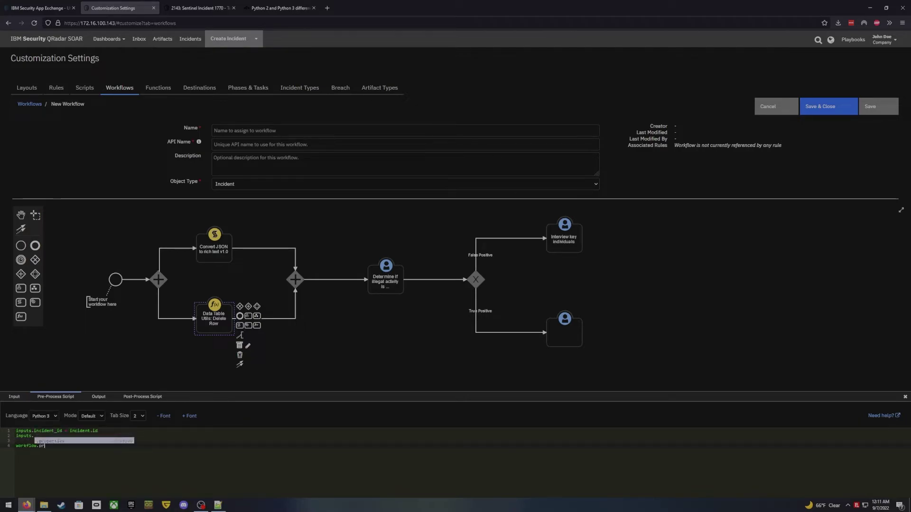
key(Return)
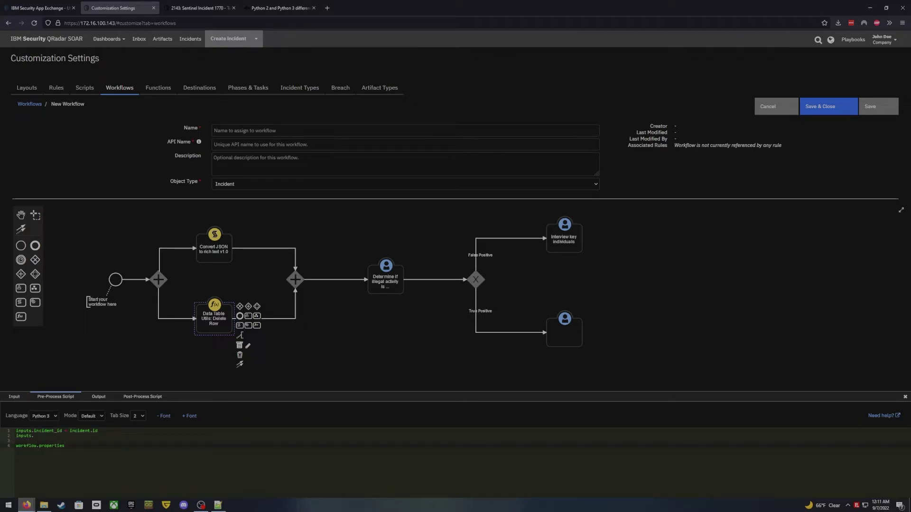
text(.)
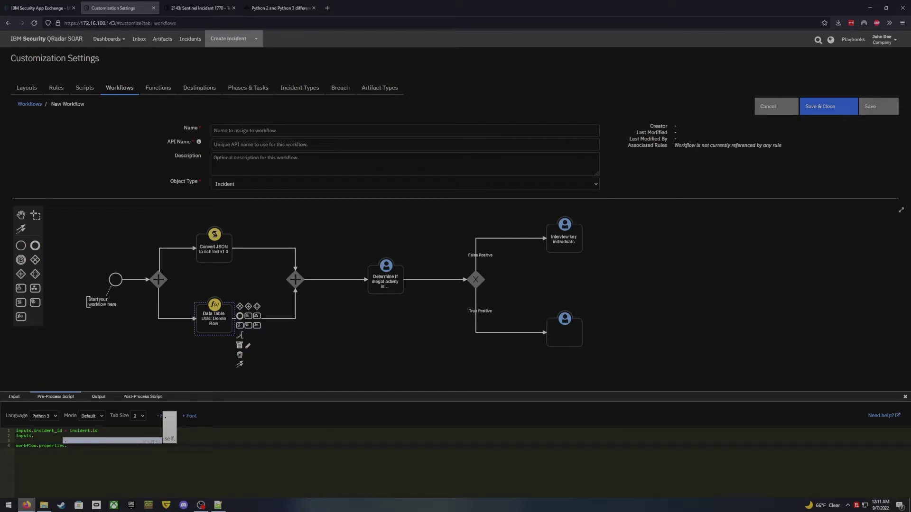
key(Escape)
Step: Examine the Delete Row function's output name setting and its empty post-process script, then close the function's settings
click(100, 397)
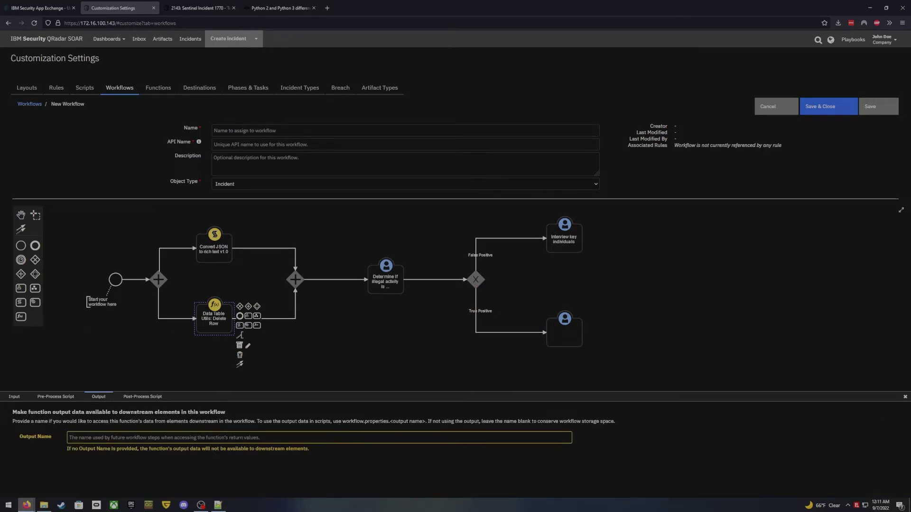
click(143, 398)
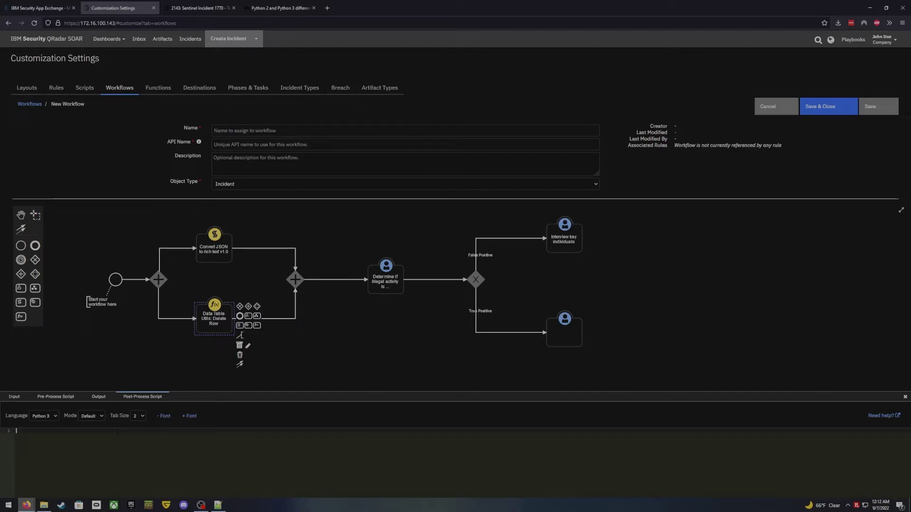
click(118, 433)
click(229, 281)
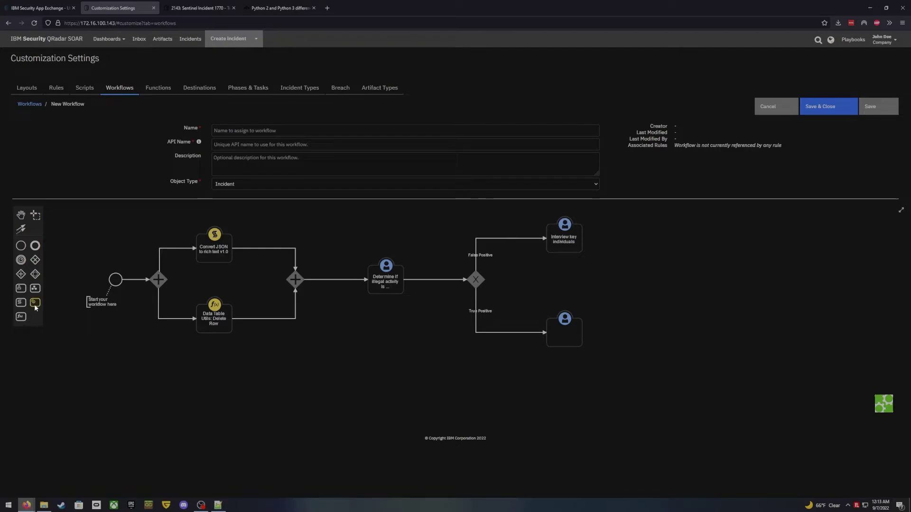
Step: Try placing a message destination element above the Determine if illegal activity task, view its available destinations and delete the element
drag(34, 304, 334, 234)
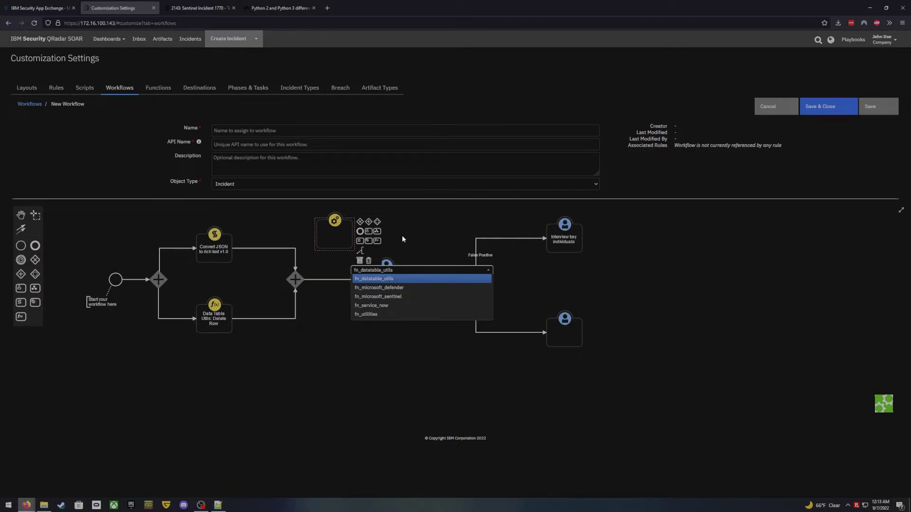
click(369, 260)
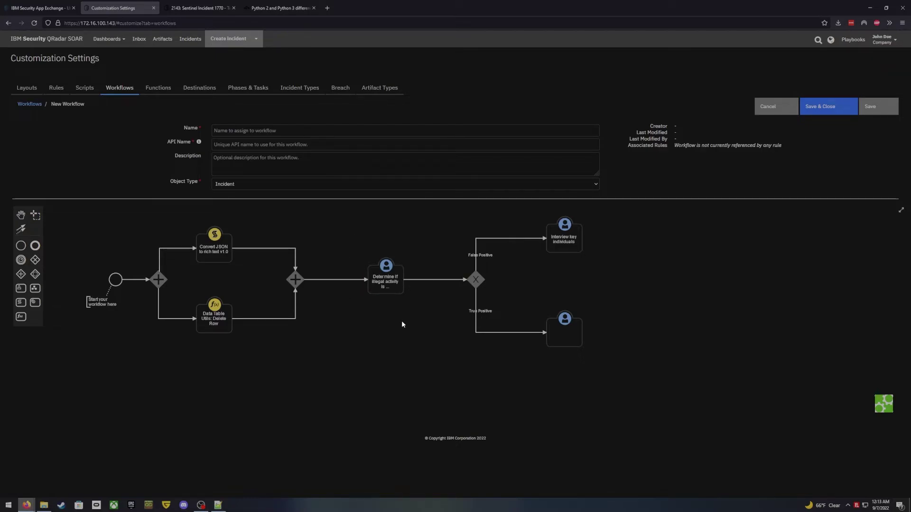
Step: Assign the Research current attack intelligence and recent vulnerabilities task to the empty task on the True Positive branch
click(571, 331)
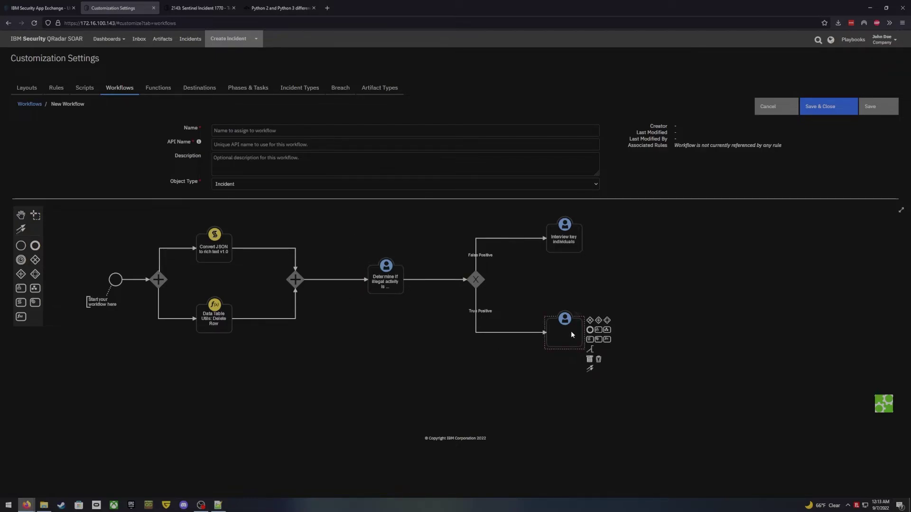
scroll(641, 446, down, 3)
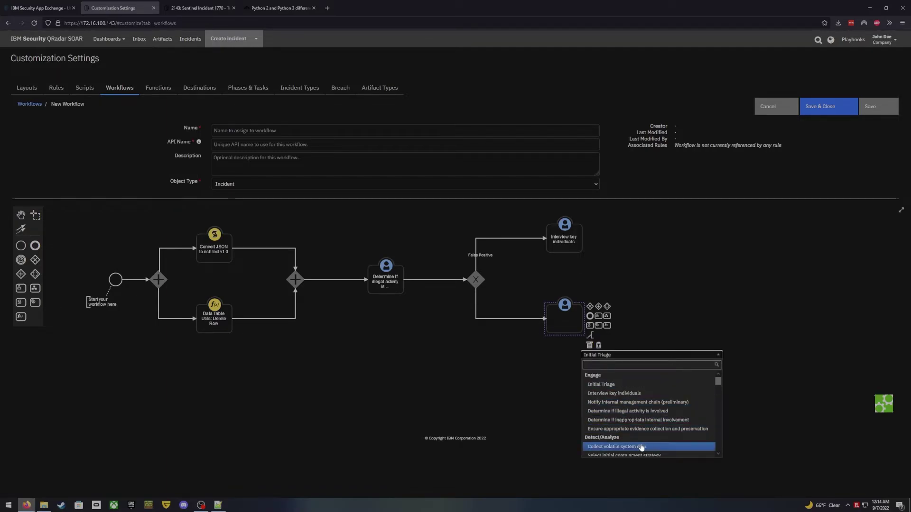
scroll(630, 414, up, 3)
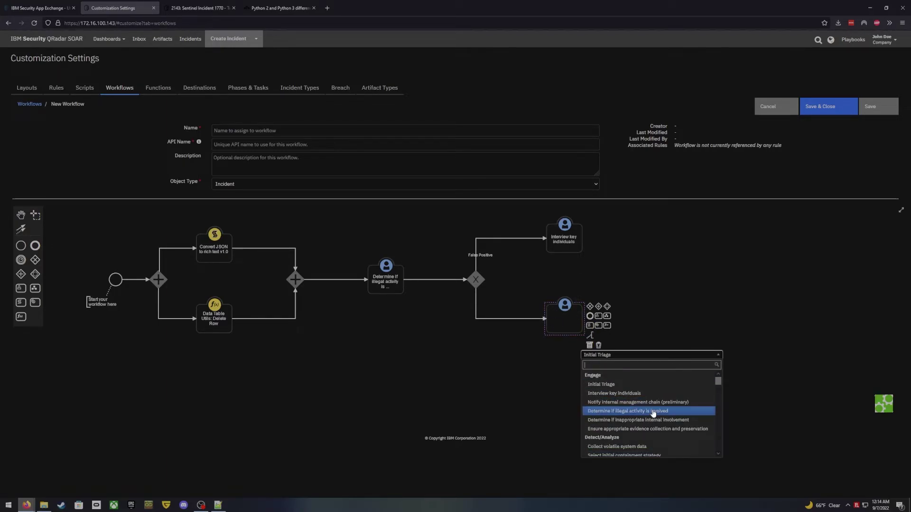
scroll(646, 410, down, 2)
scroll(648, 416, up, 2)
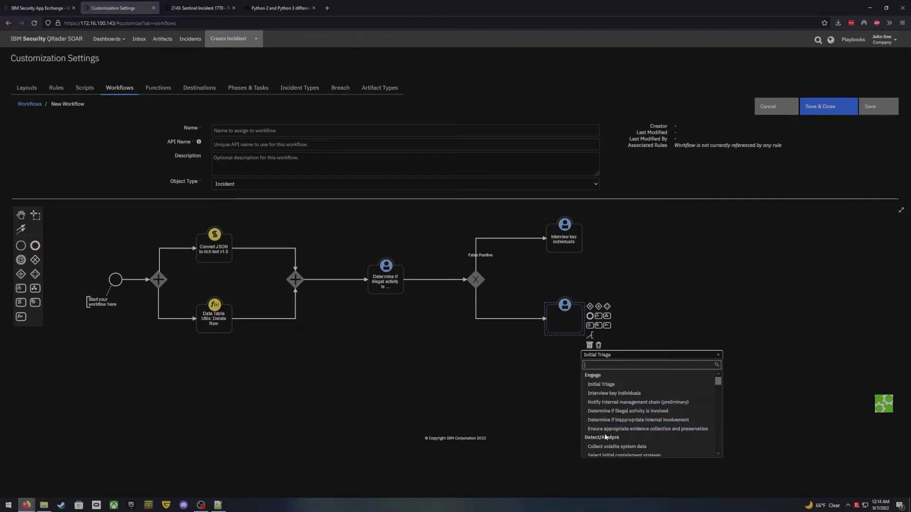
scroll(615, 442, down, 2)
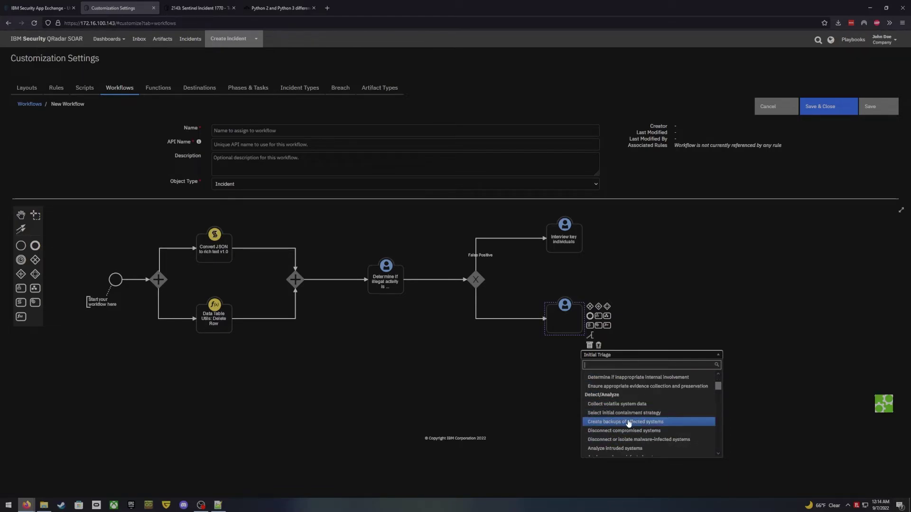
scroll(621, 420, down, 2)
scroll(631, 426, down, 3)
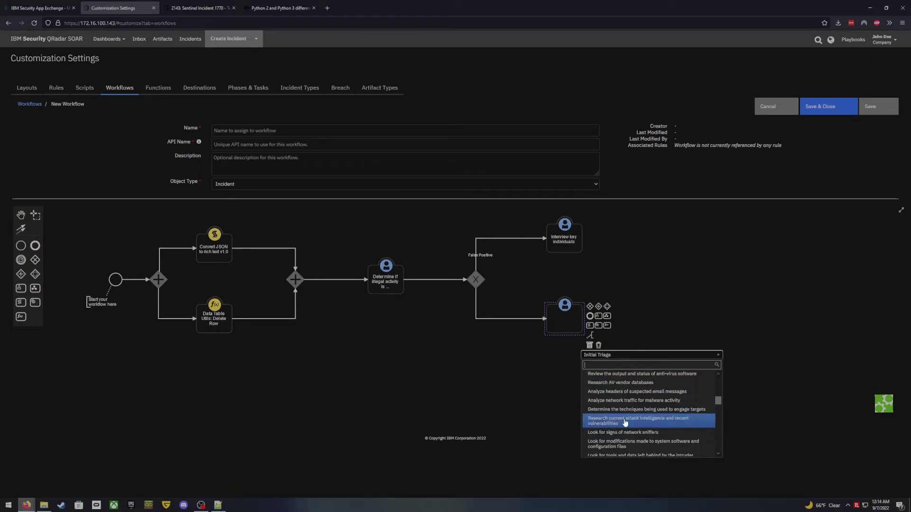
click(628, 422)
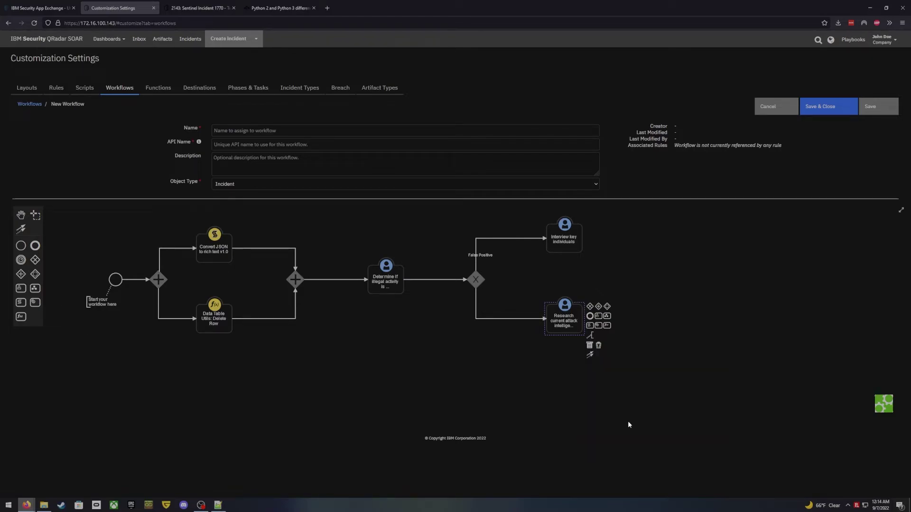
click(646, 287)
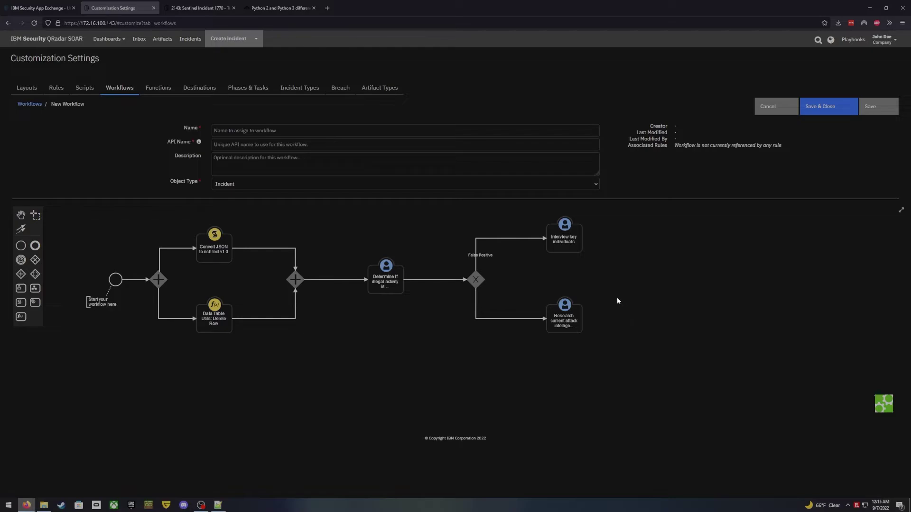
Step: Add a sub-workflow element beyond the Interview key individuals task and set it to Defender Sync Incident
click(559, 243)
click(544, 253)
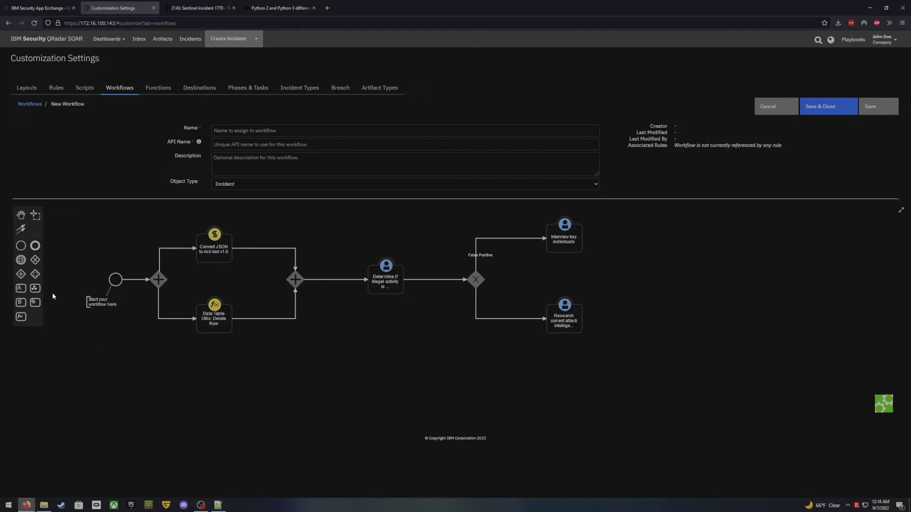
drag(35, 288, 668, 237)
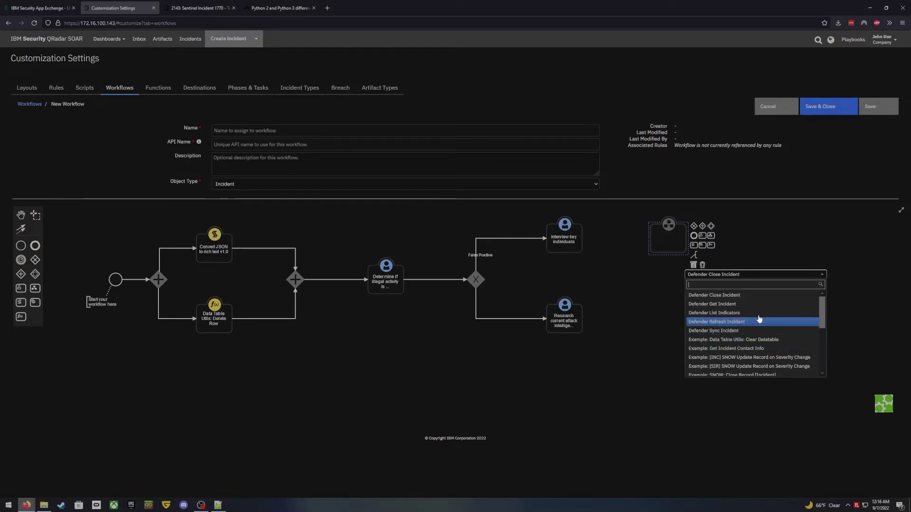
click(739, 332)
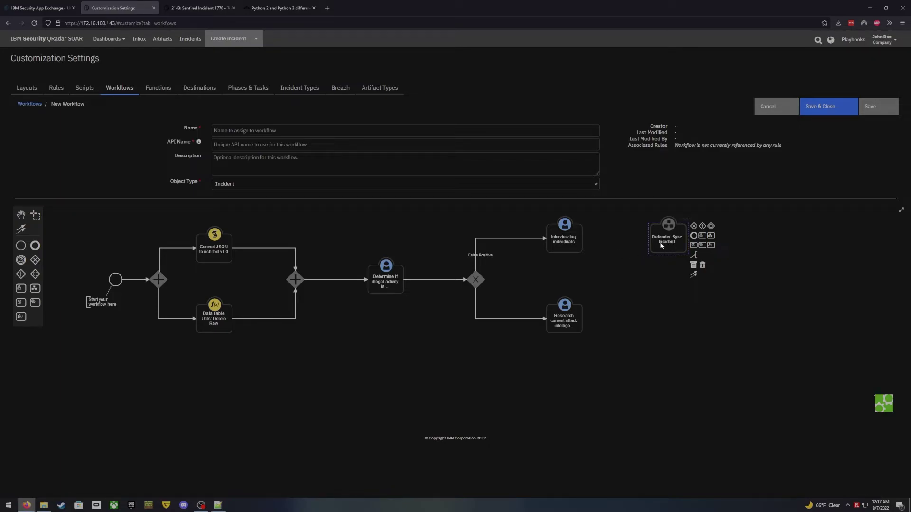
Step: Connect the Interview key individuals task to Defender Sync Incident and append an end point after that sub-workflow
click(579, 240)
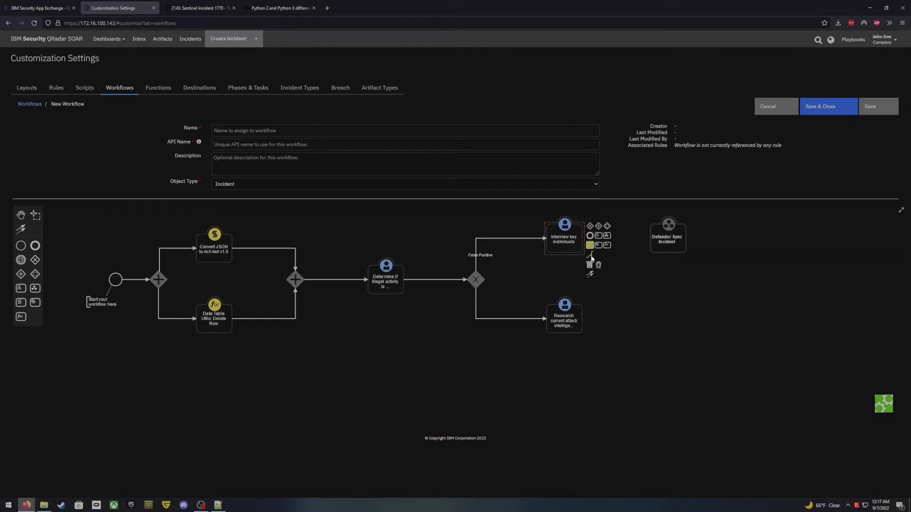
drag(590, 255, 668, 244)
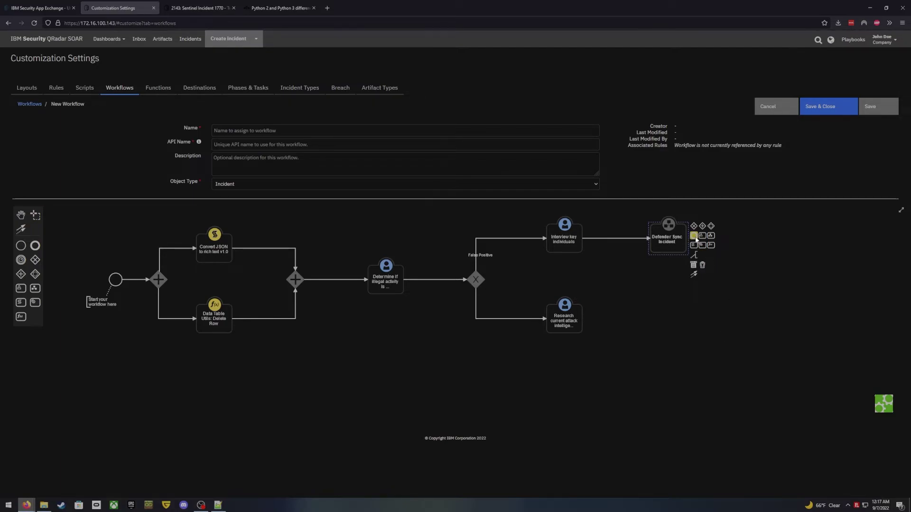
click(729, 288)
click(722, 323)
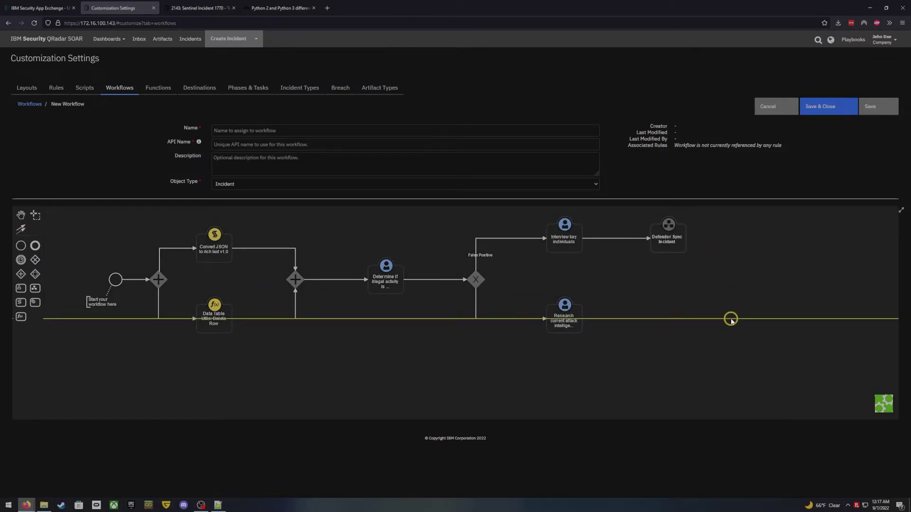
click(731, 323)
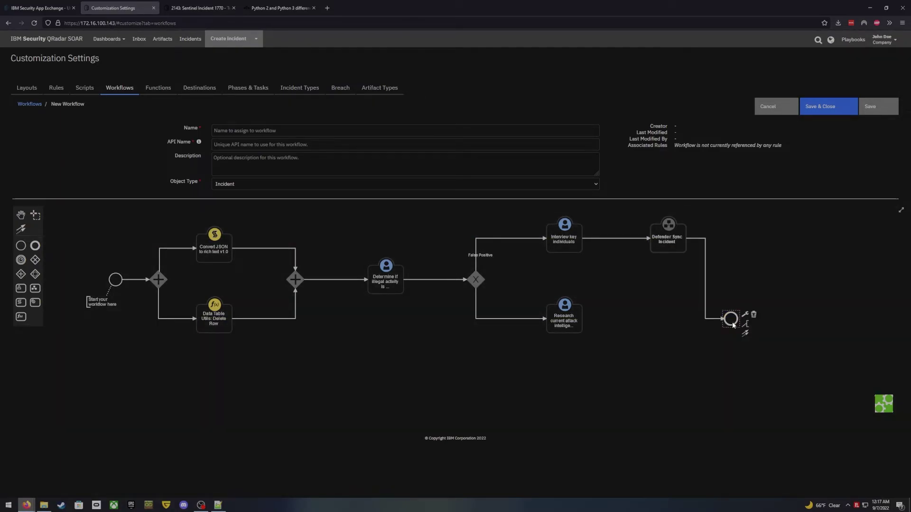
Step: Try connecting the Research current attack intelligence task to the existing end point and delete that connection
click(581, 320)
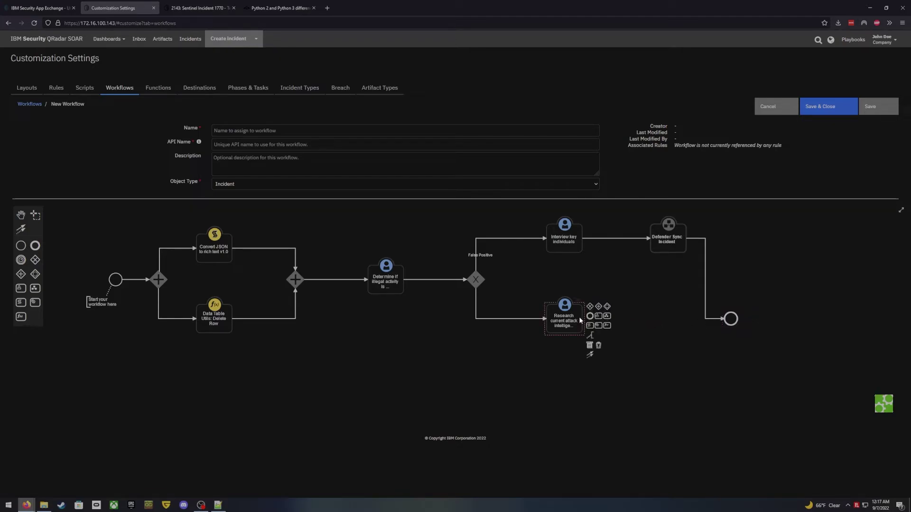
click(590, 355)
click(729, 320)
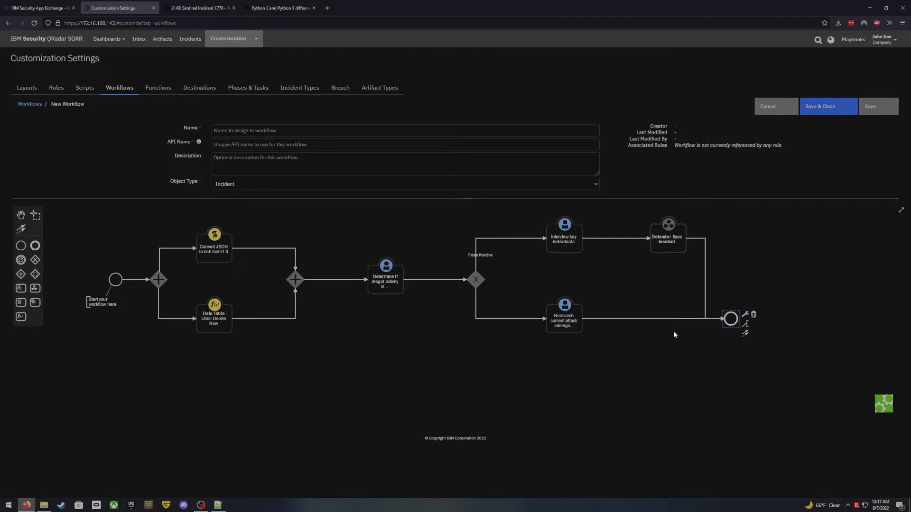
click(656, 318)
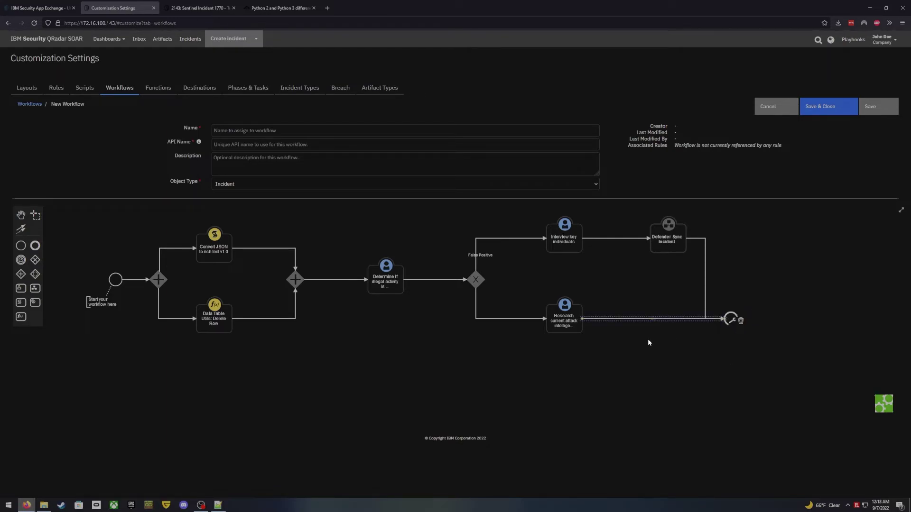
click(741, 322)
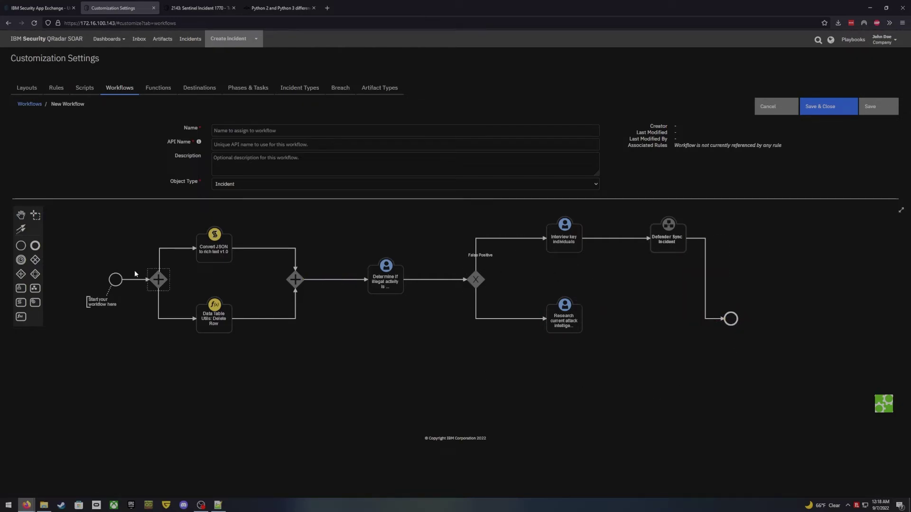
Step: Add a second end point below the Research current attack intelligence task and connect the task to it
click(35, 245)
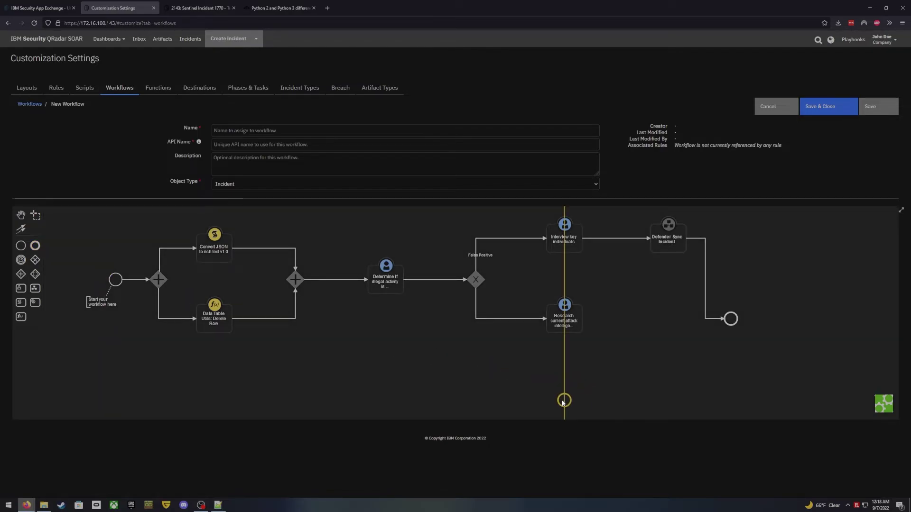
click(564, 399)
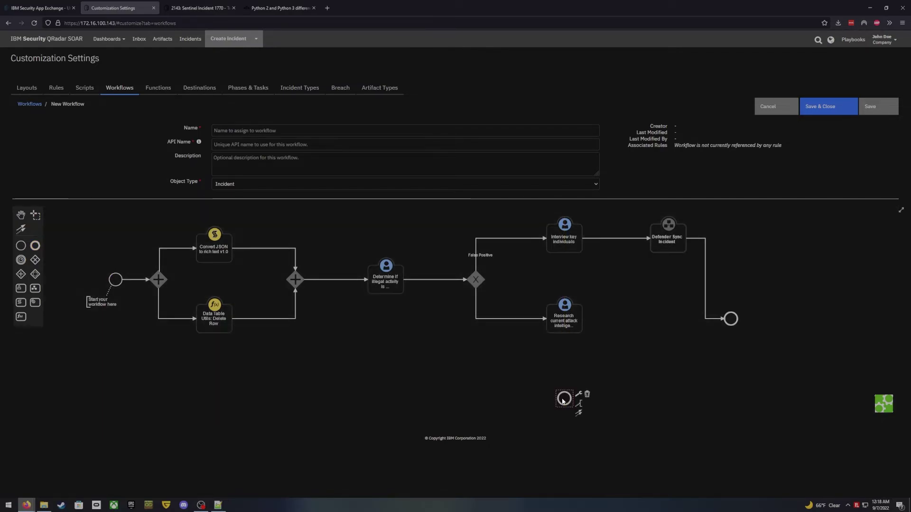
click(563, 332)
drag(590, 355, 563, 399)
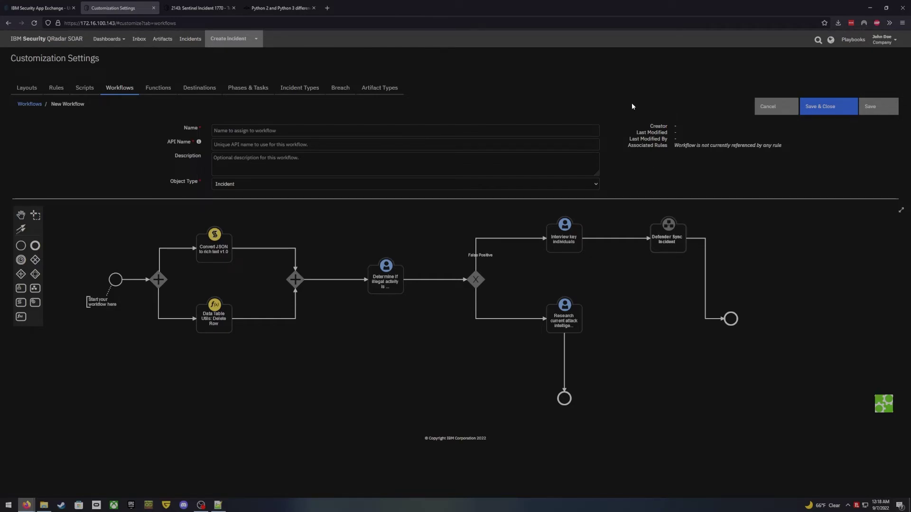
Step: Open the Rules list and examine the automatic and menu item rules with their object types and conditions
key(alt+Left)
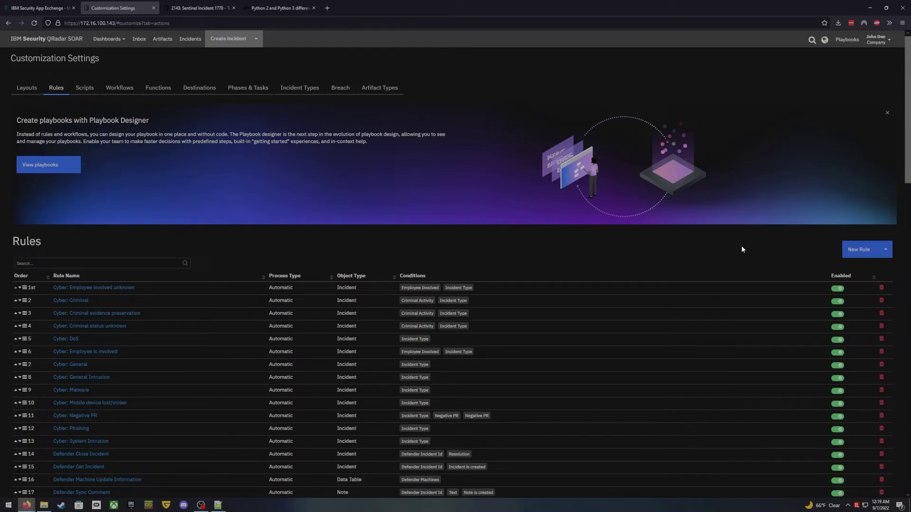
scroll(646, 400, down, 1)
scroll(648, 398, down, 15)
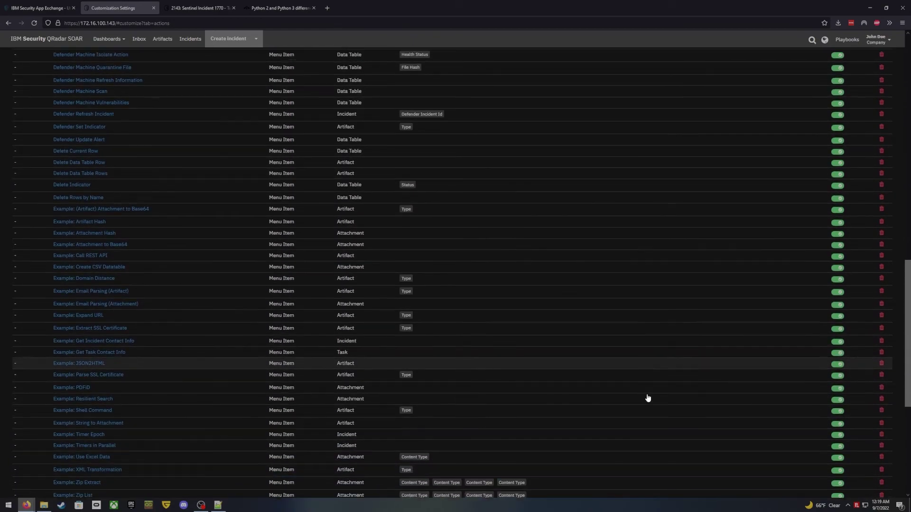
scroll(648, 398, up, 10)
scroll(647, 397, up, 2)
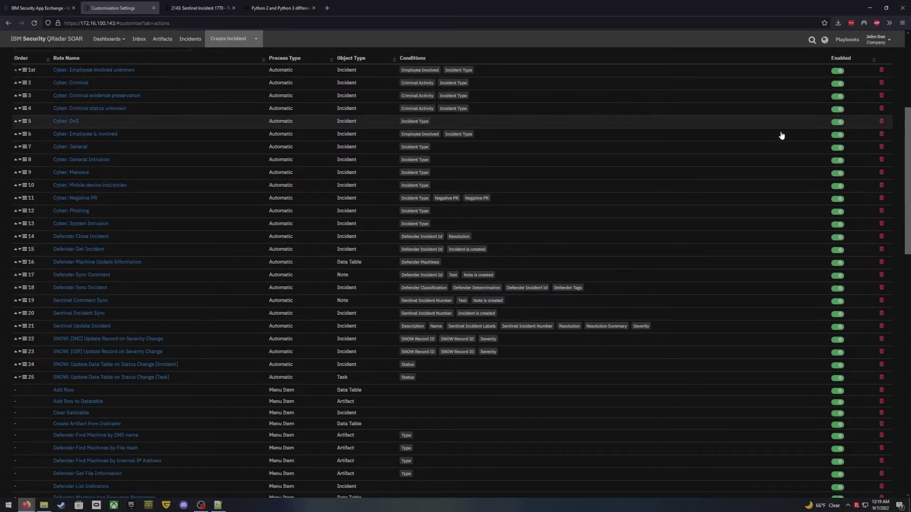
Step: Disable and re-enable the Cyber: Employee involved unknown rule, and look over the menu item rules in the list
click(837, 71)
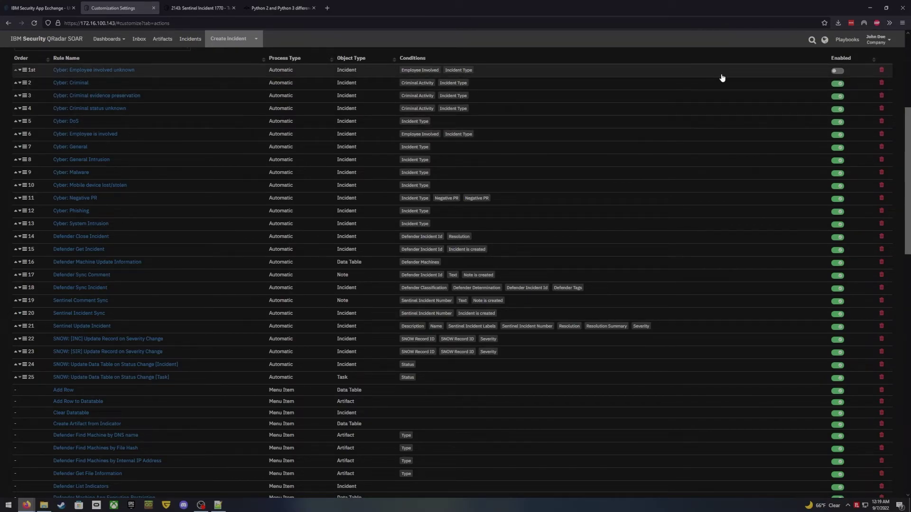
click(837, 71)
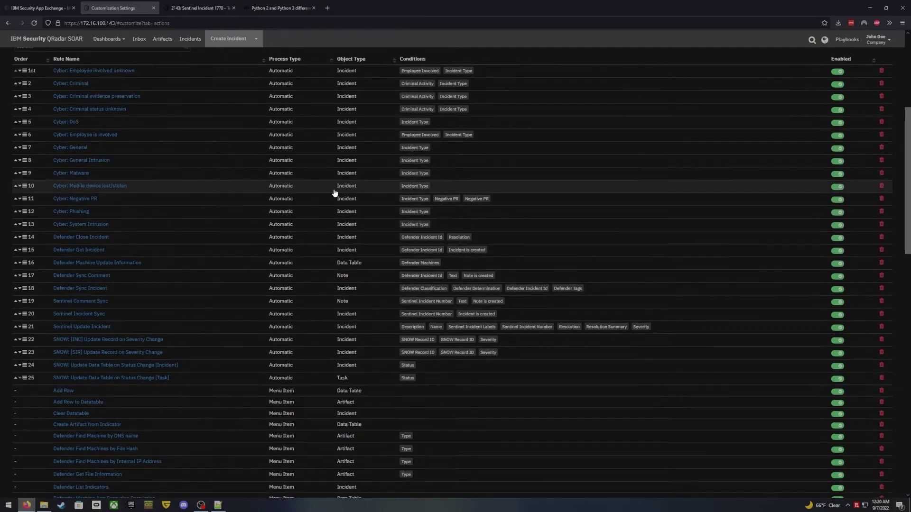
scroll(335, 193, up, 1)
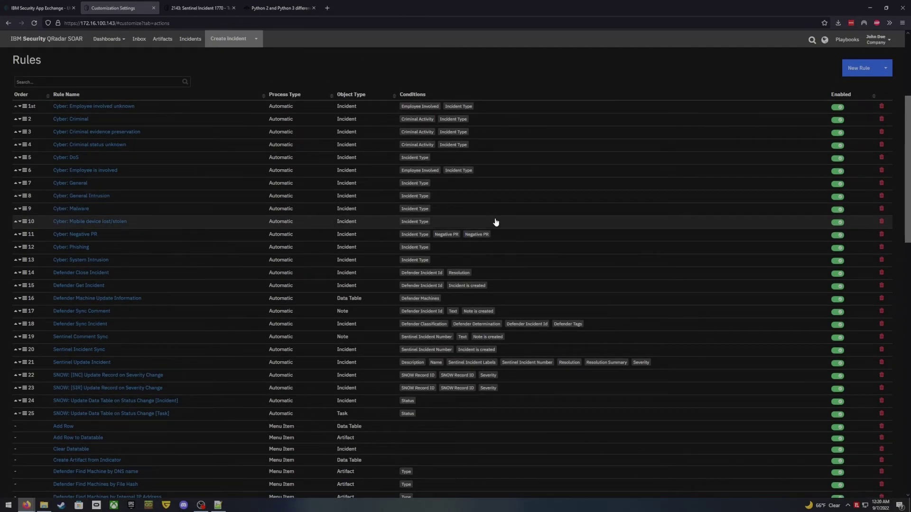
scroll(605, 218, down, 5)
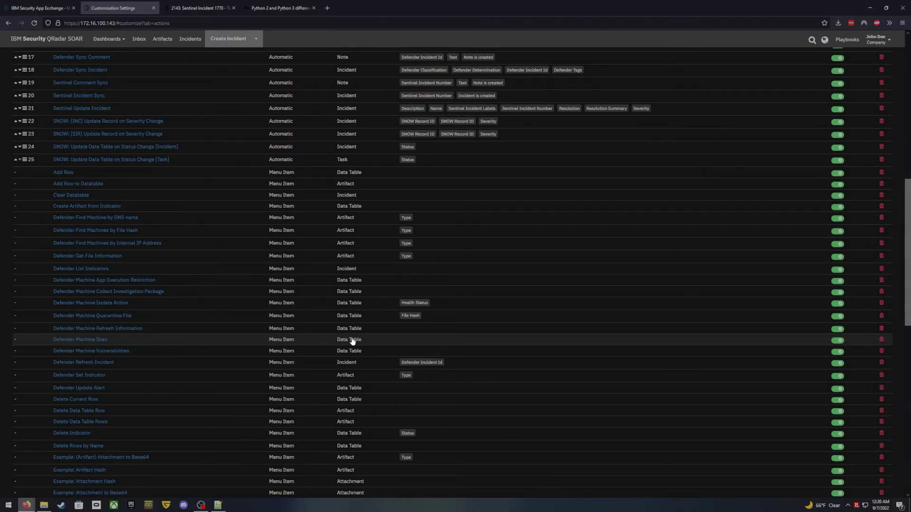
Step: Start a new menu item rule, check the object type options while keeping Incident, and add a condition row
scroll(352, 342, up, 8)
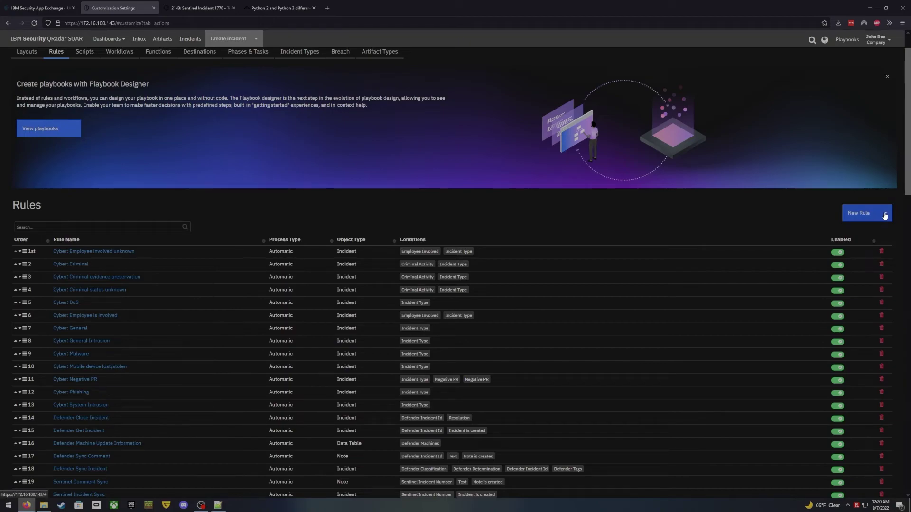
click(866, 220)
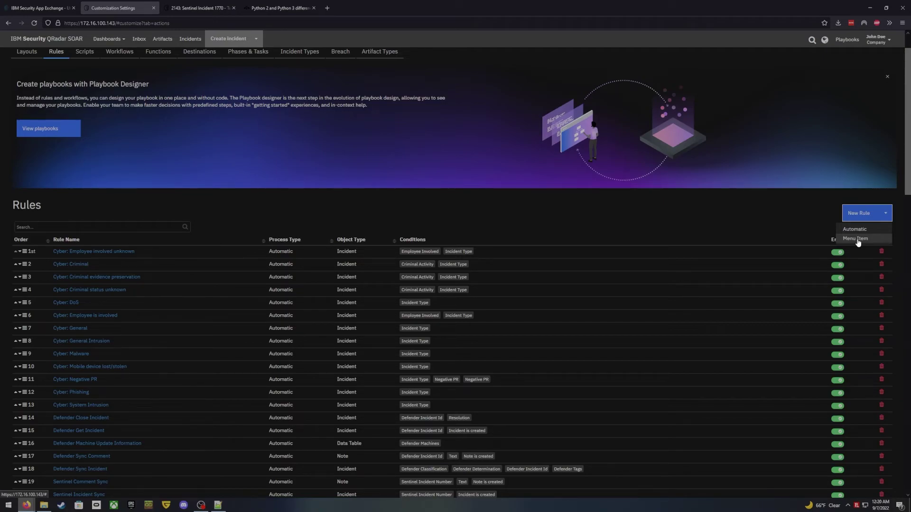
click(856, 238)
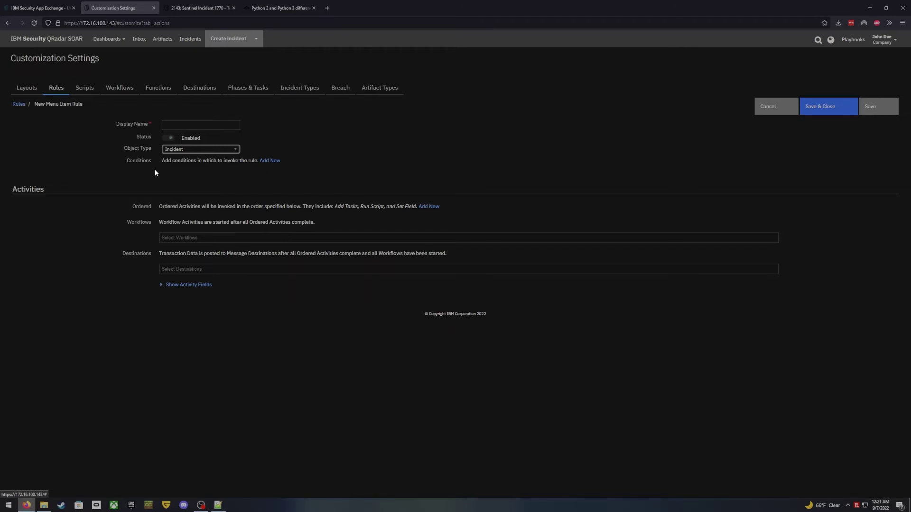
click(227, 124)
click(194, 151)
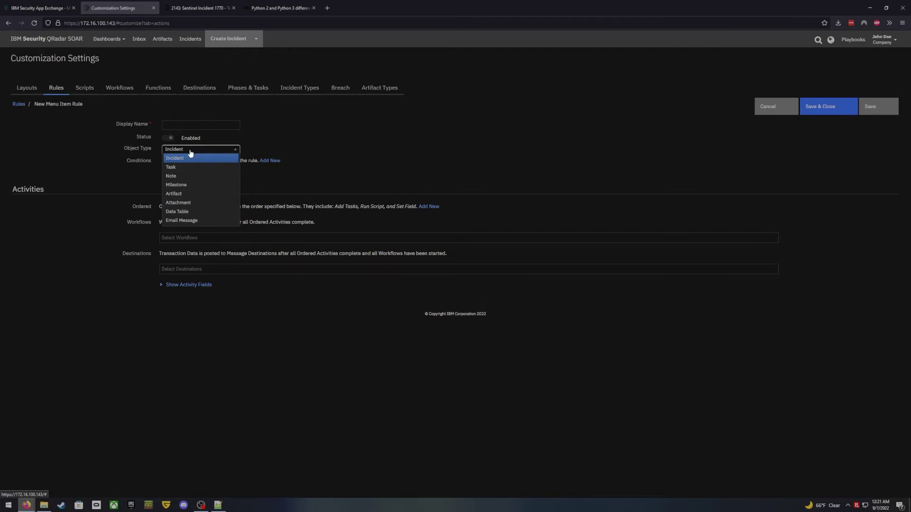
click(300, 150)
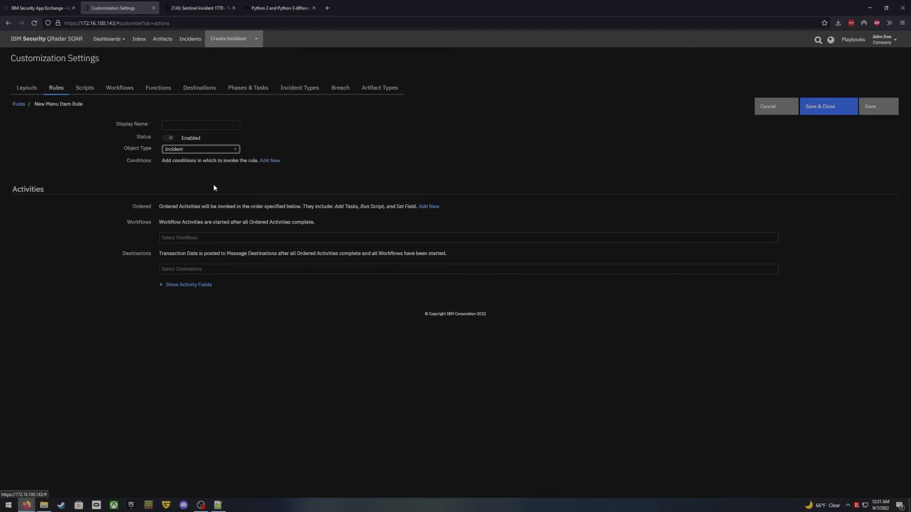
click(270, 161)
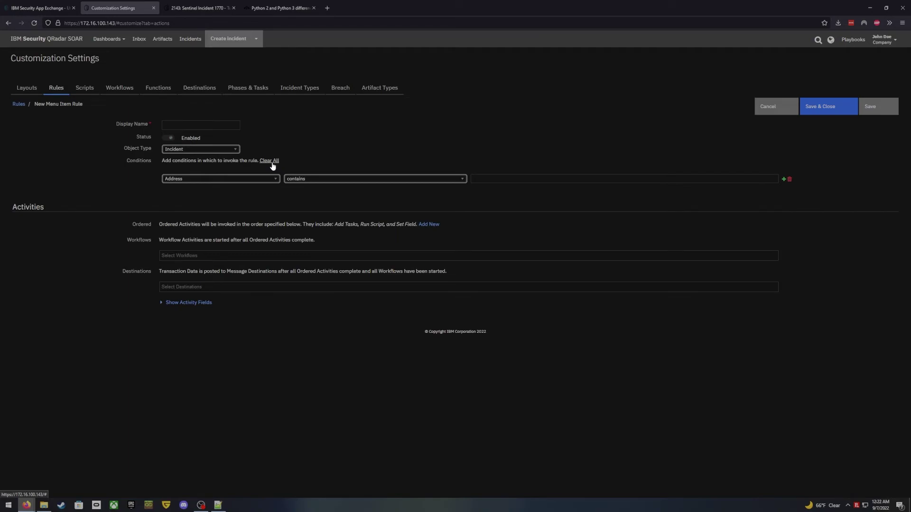
Step: Switch to the Sentinel Incident 1770 page and view the actions available at incident level
click(204, 9)
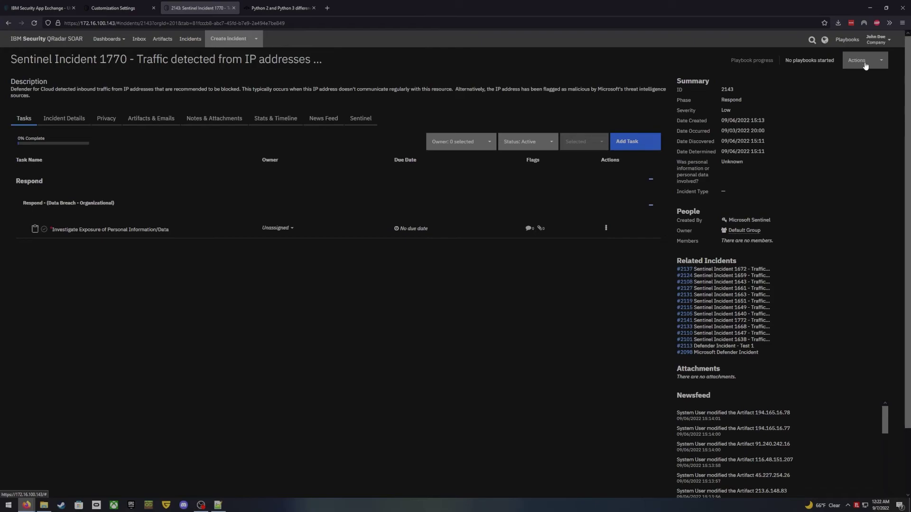
click(881, 64)
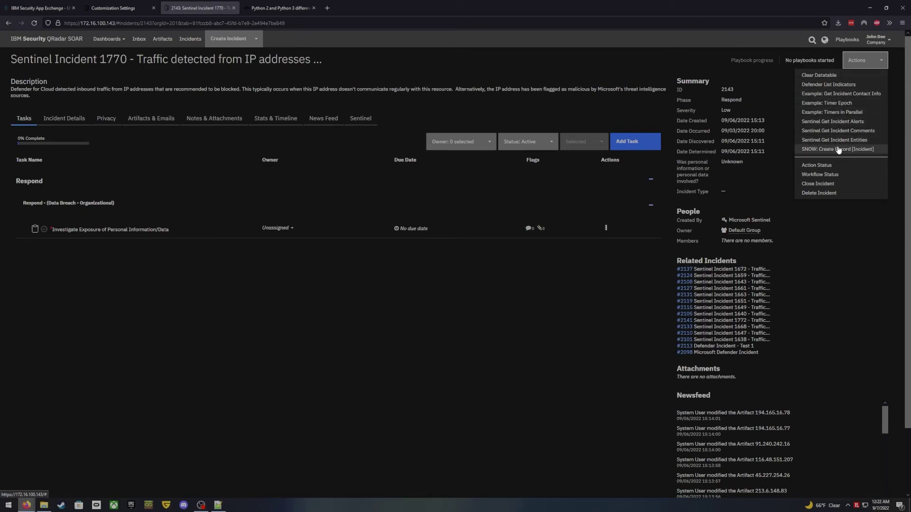
click(746, 109)
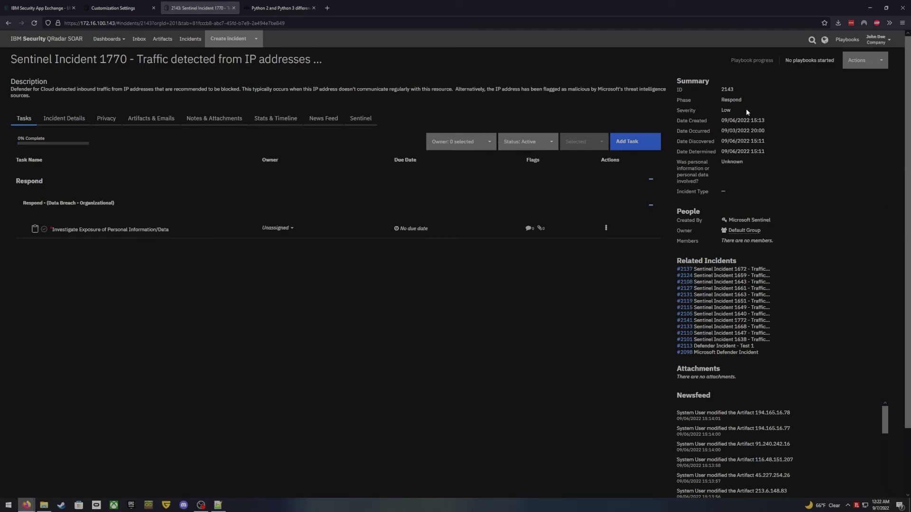
click(880, 69)
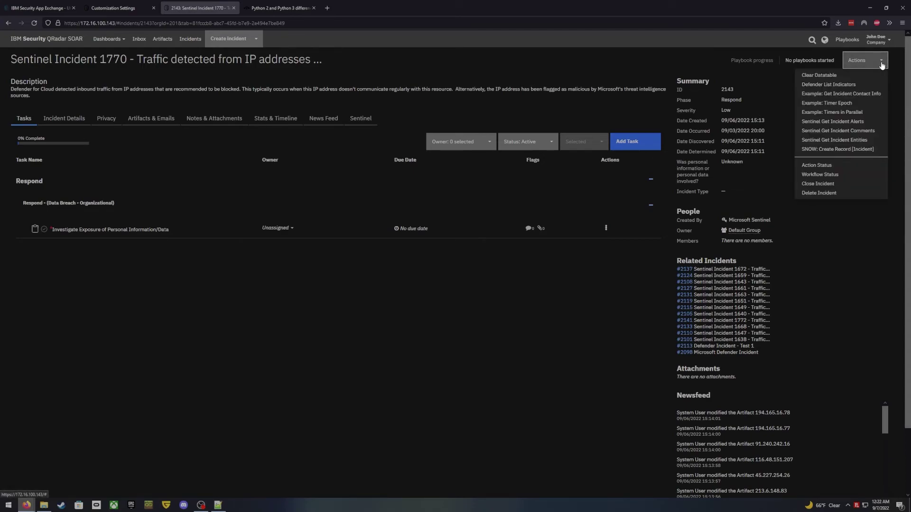
click(766, 97)
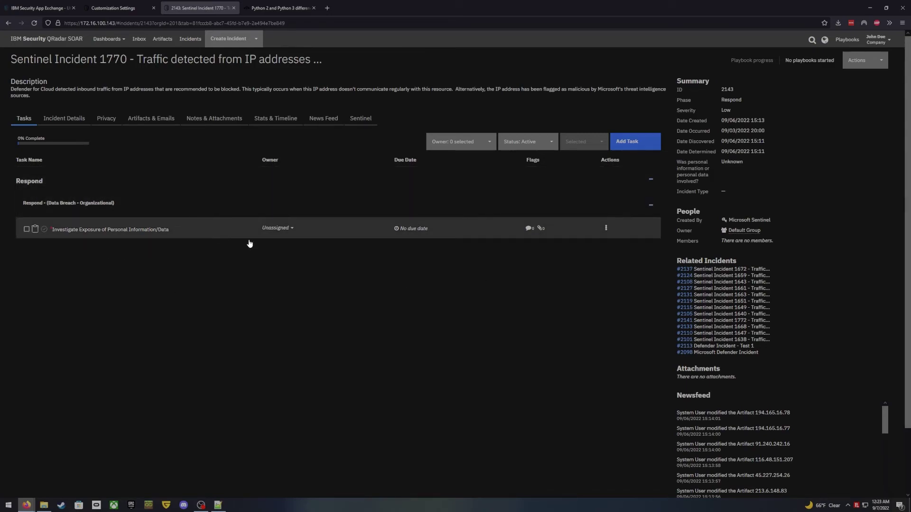
Step: View the actions available for the Investigate Exposure of Personal Information/Data task
mouse_move(116, 229)
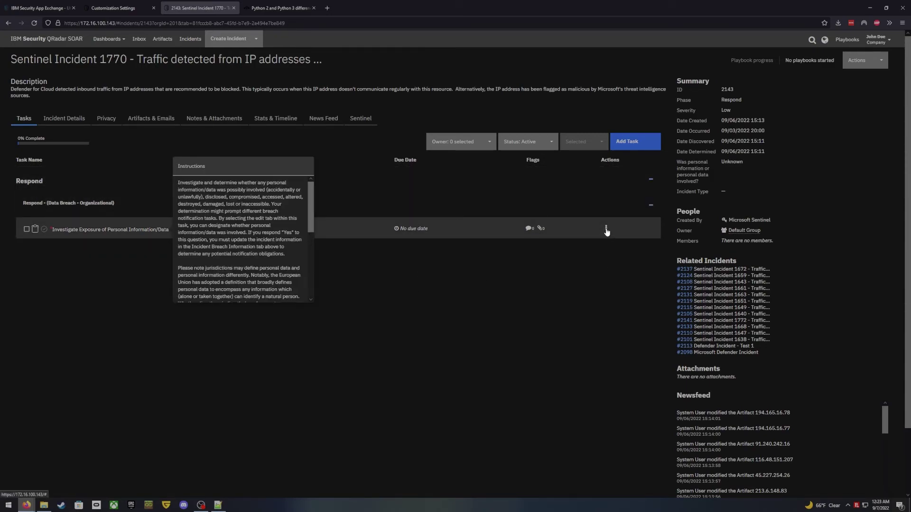
click(606, 229)
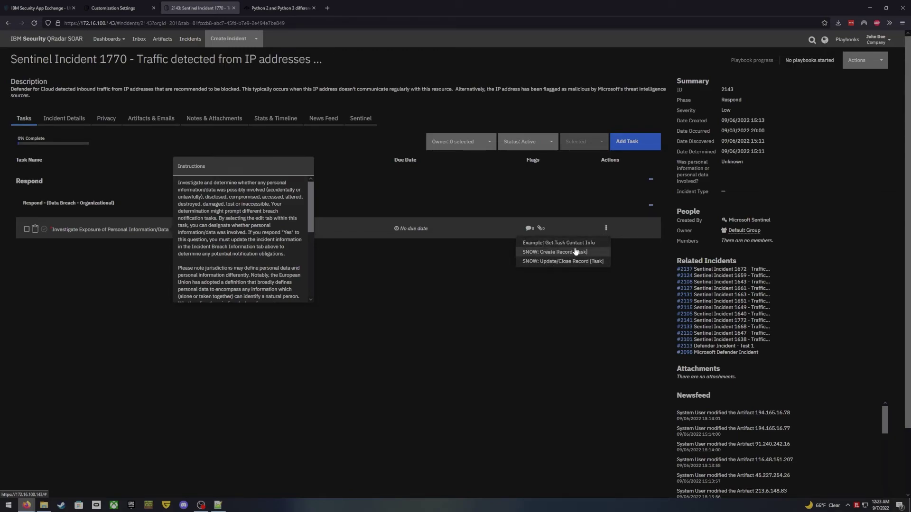
click(634, 255)
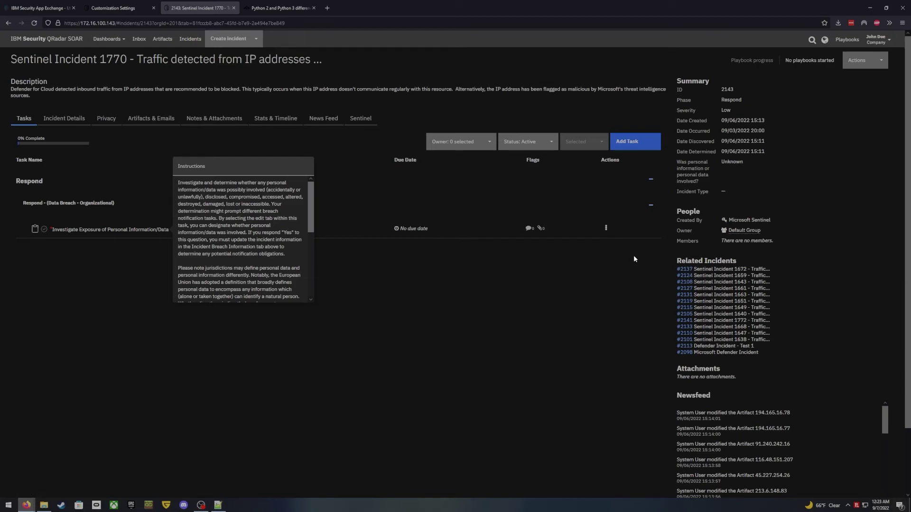
Step: Post the note "quick note" on the incident and view the actions available for that note
click(215, 120)
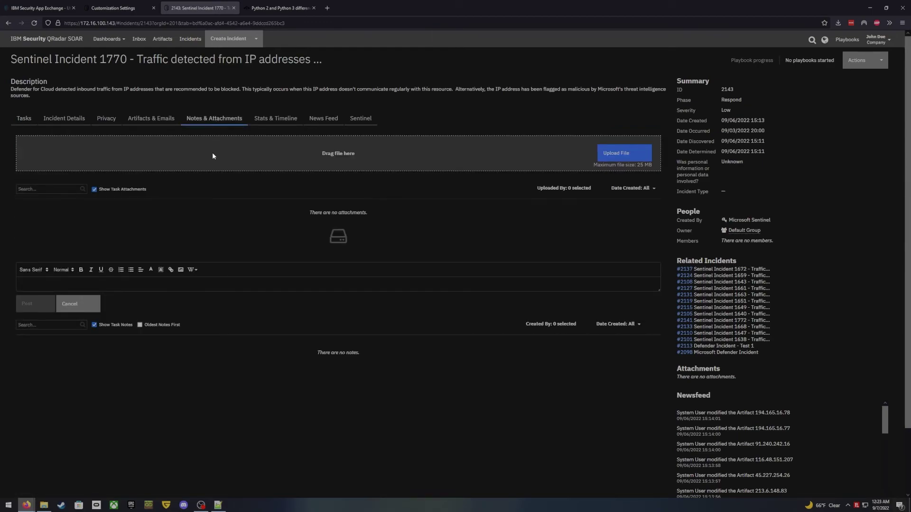
text(quick note)
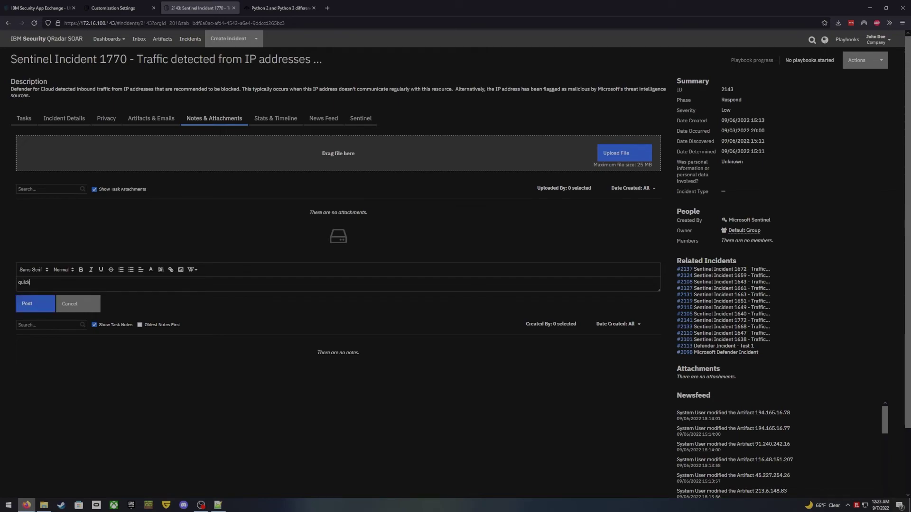
click(47, 304)
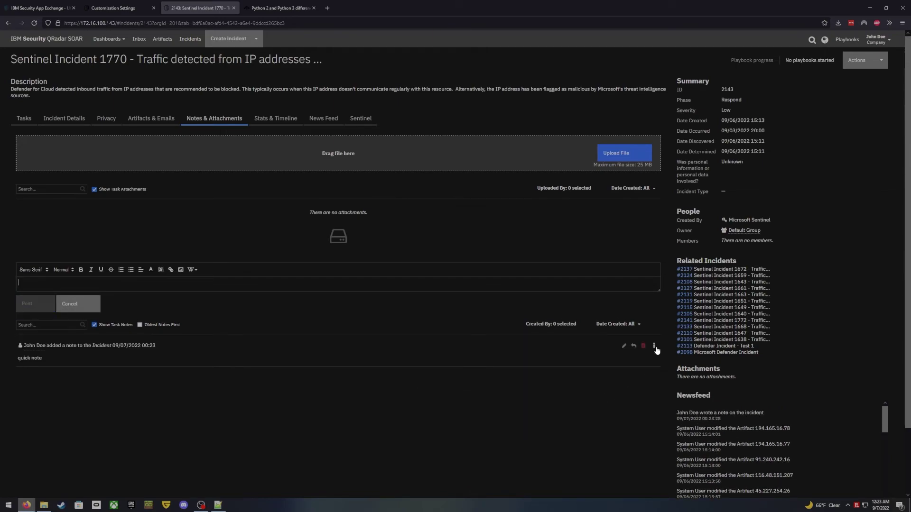
click(654, 348)
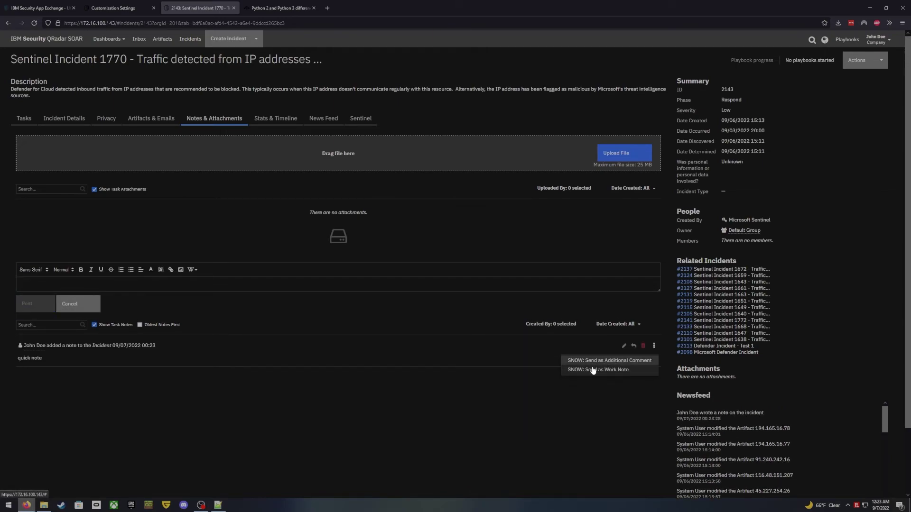
click(501, 387)
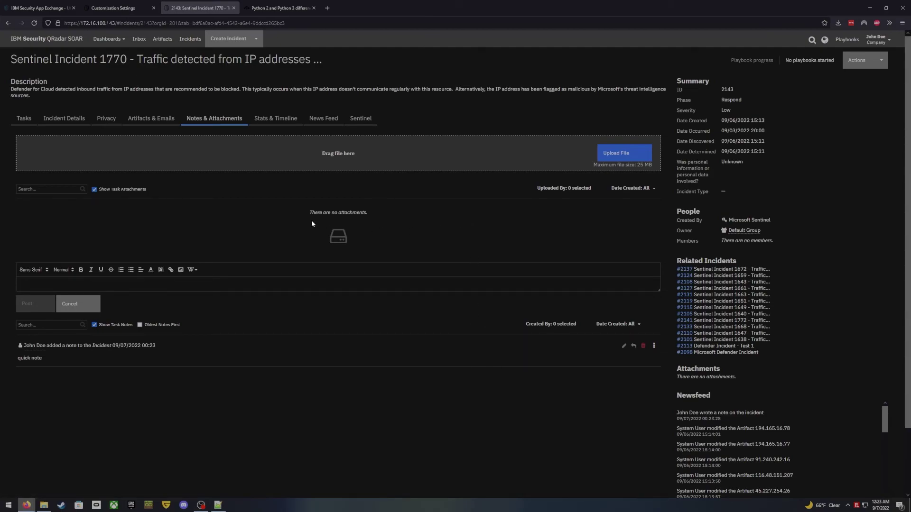
Step: Compare the actions available for the first IP address artifact, 91.240.242.16, with those for the posted note
click(155, 118)
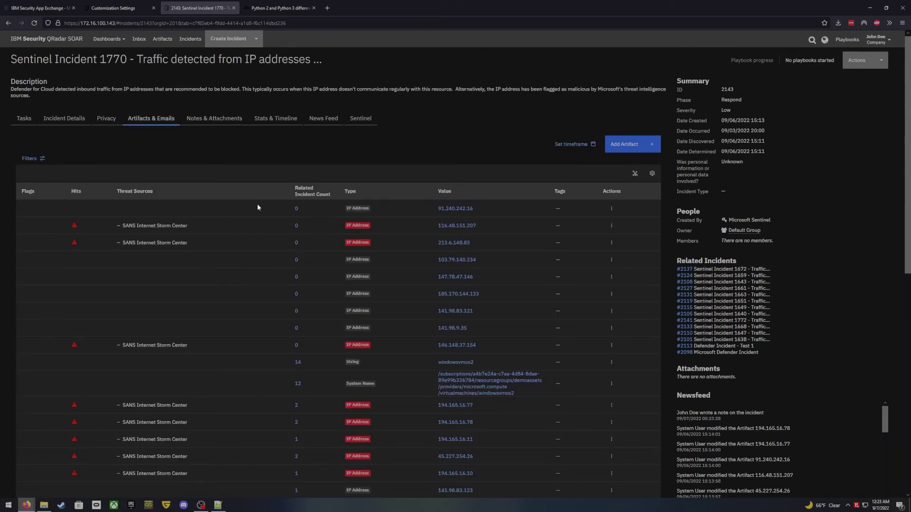
click(611, 208)
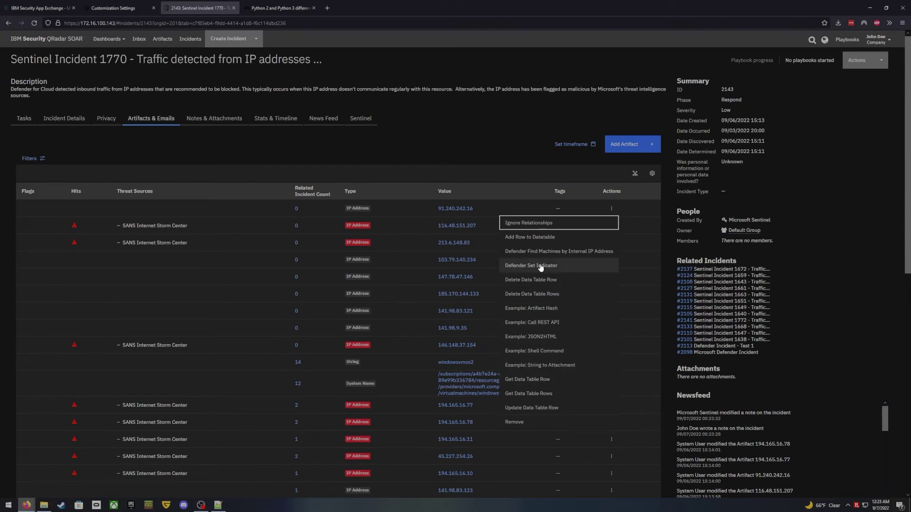
click(214, 118)
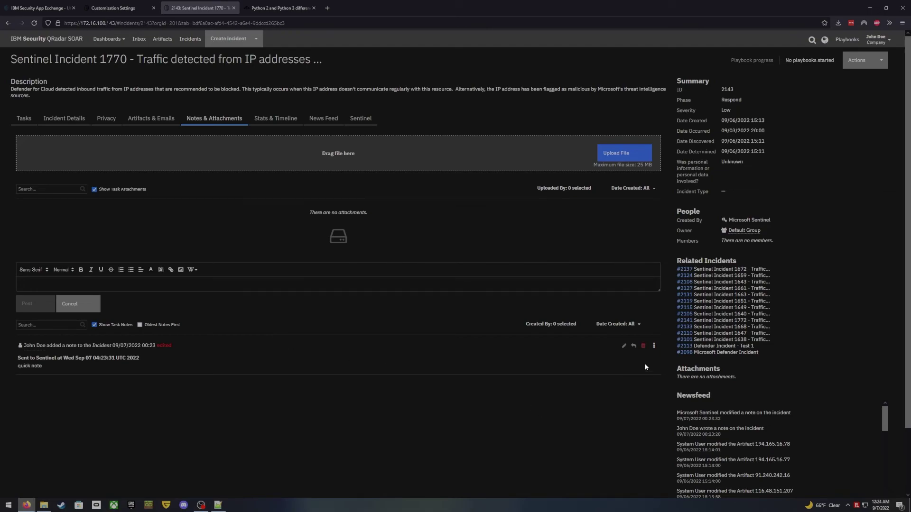
click(654, 346)
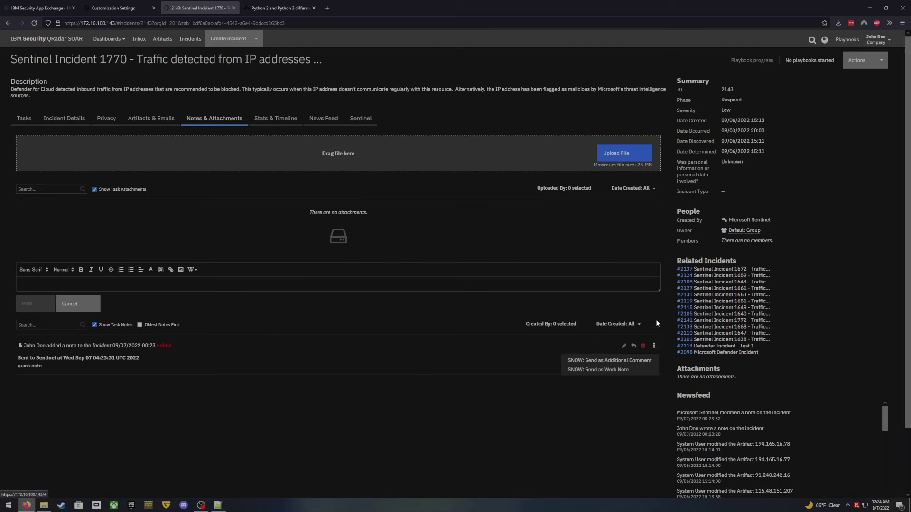
click(637, 235)
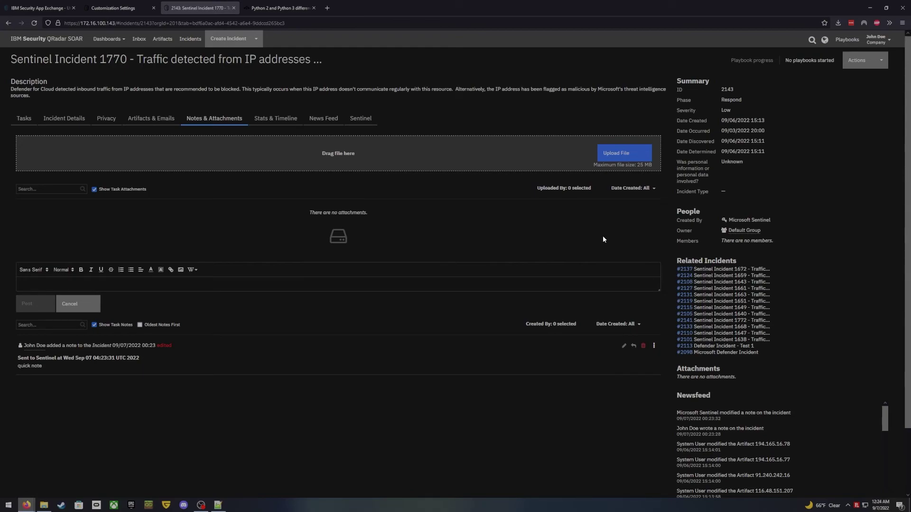
Step: Return to the new menu item rule in Customization Settings and add an ordered activity of type Run Script
click(117, 10)
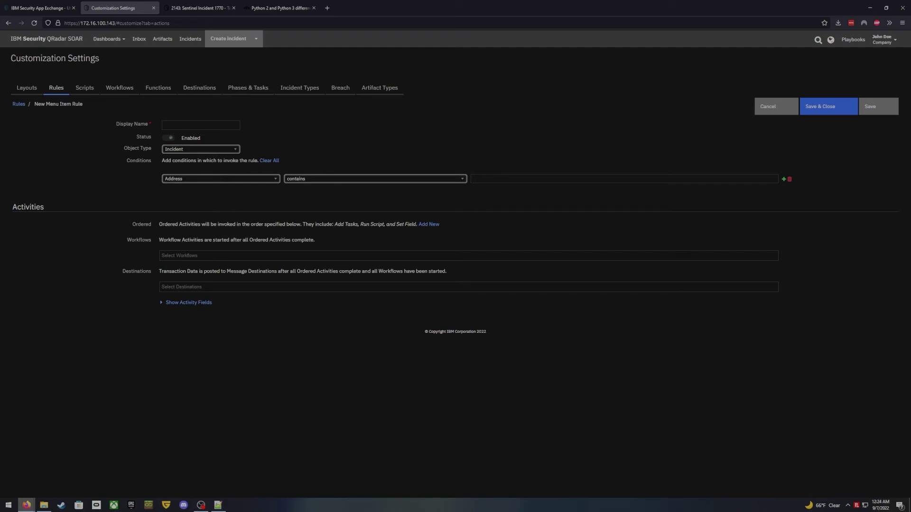
click(434, 226)
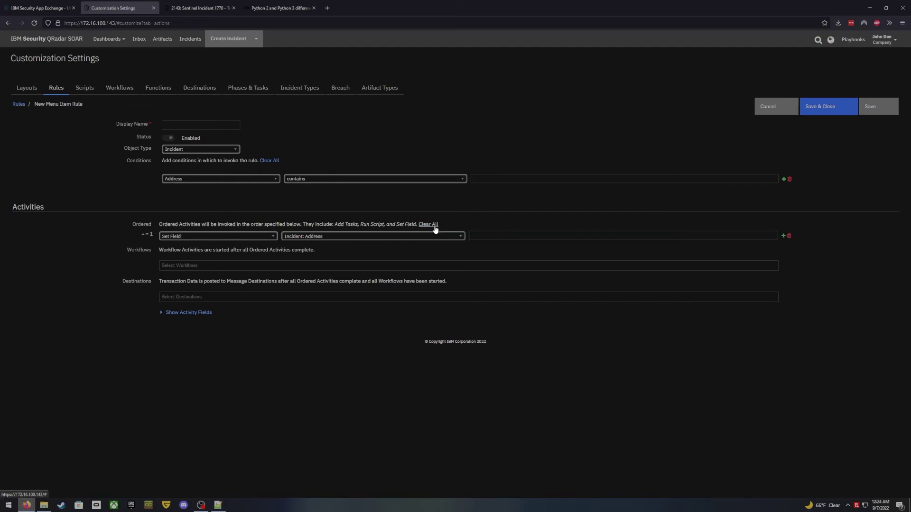
click(215, 237)
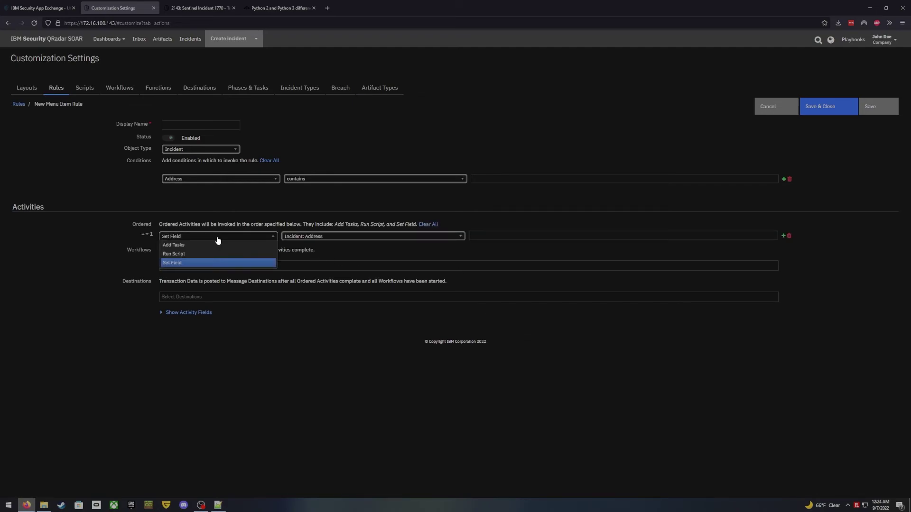
click(374, 255)
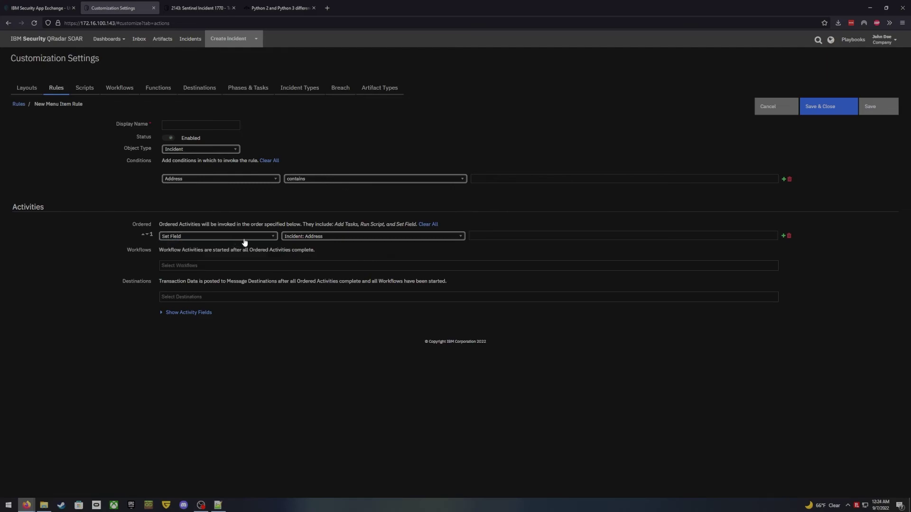
click(474, 236)
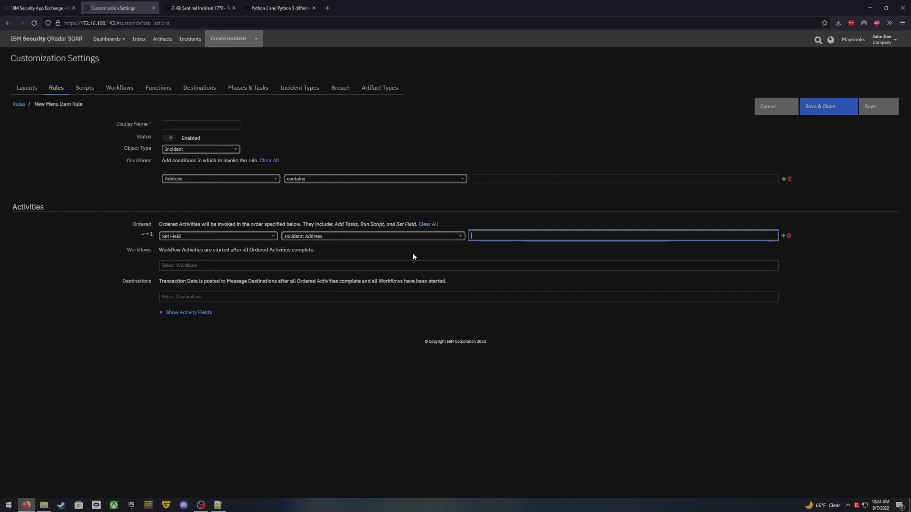
click(237, 237)
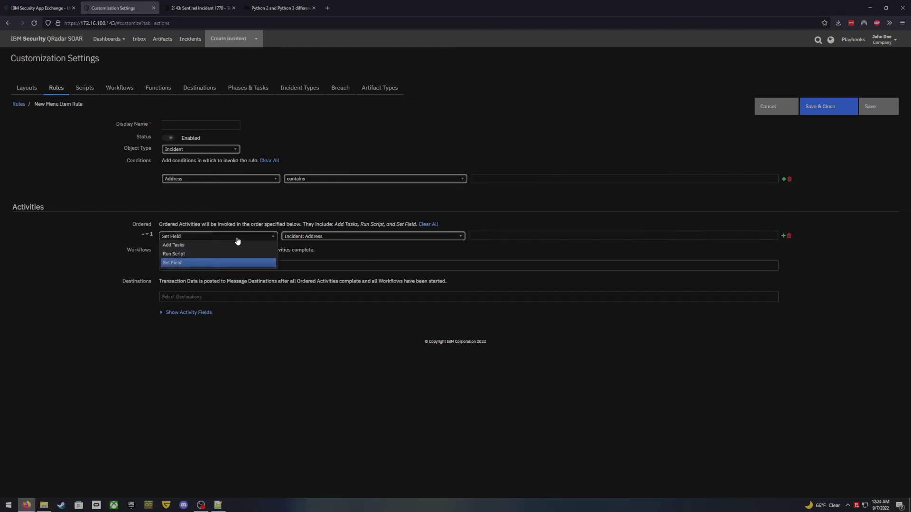
click(206, 256)
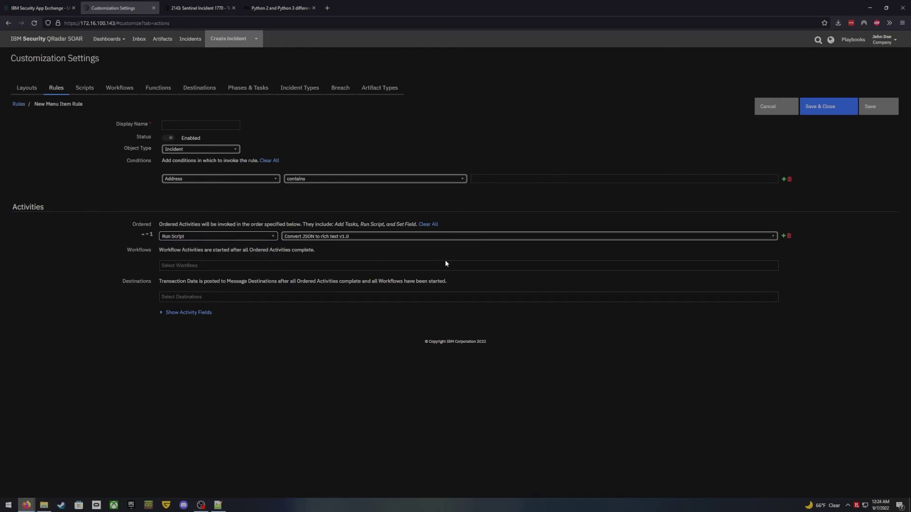
Step: Change the rule's ordered activity from Run Script to Add Tasks and view the tasks that can be selected
click(341, 237)
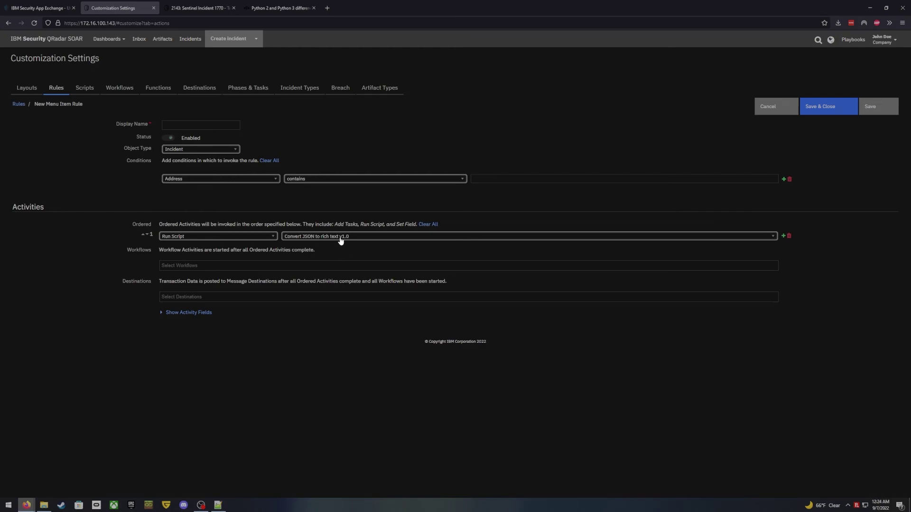
click(336, 250)
click(188, 237)
click(183, 245)
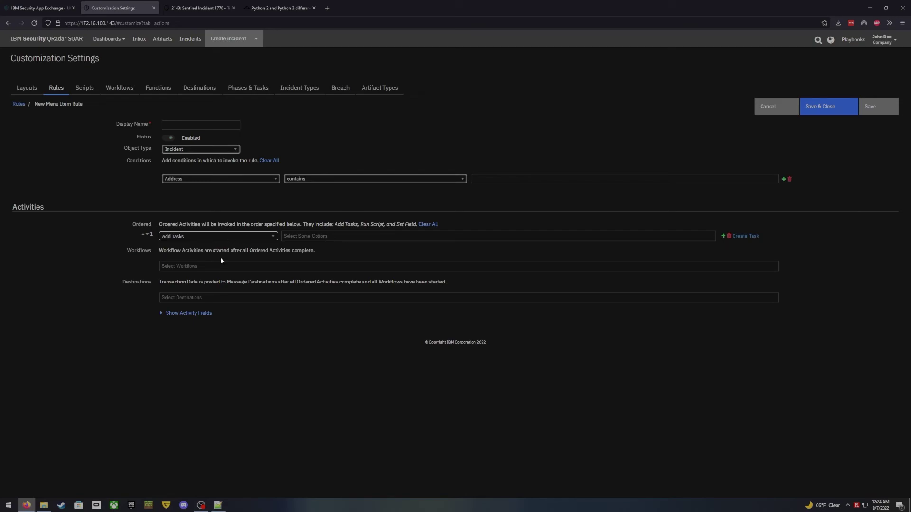
click(366, 236)
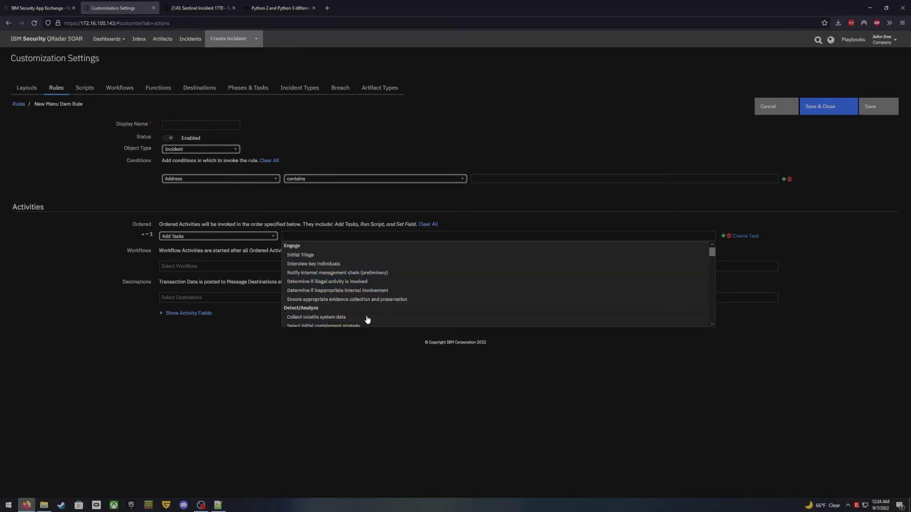
key(Escape)
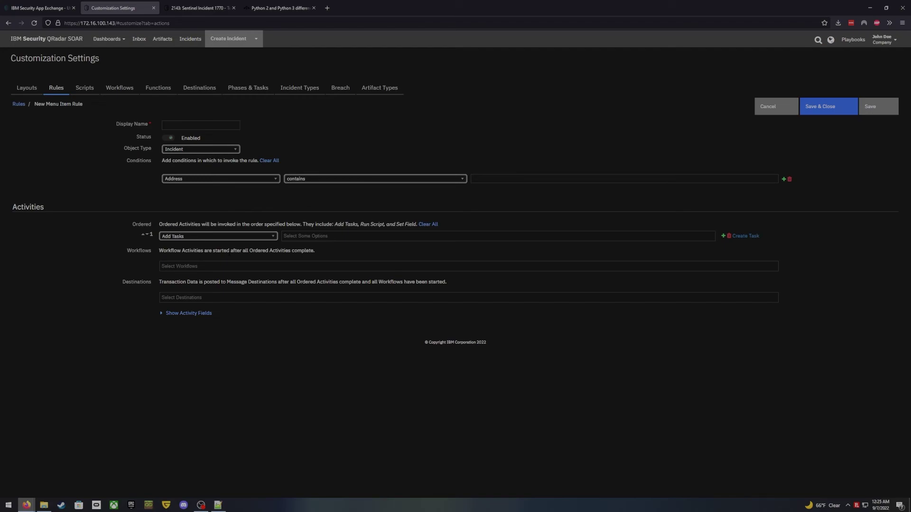
Step: Remove the Add Tasks activity and assign the workflow Example: [INC] SNOW Update Record on Severity Change to the rule
click(729, 236)
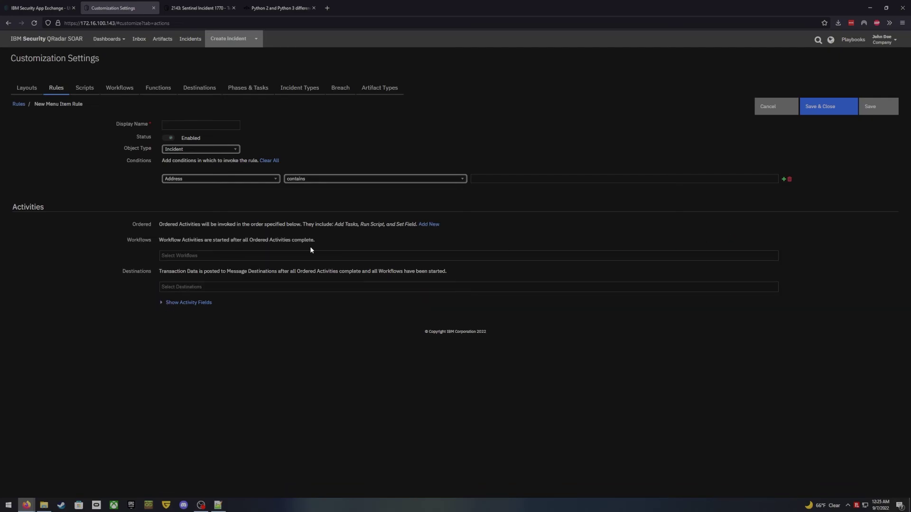
click(236, 257)
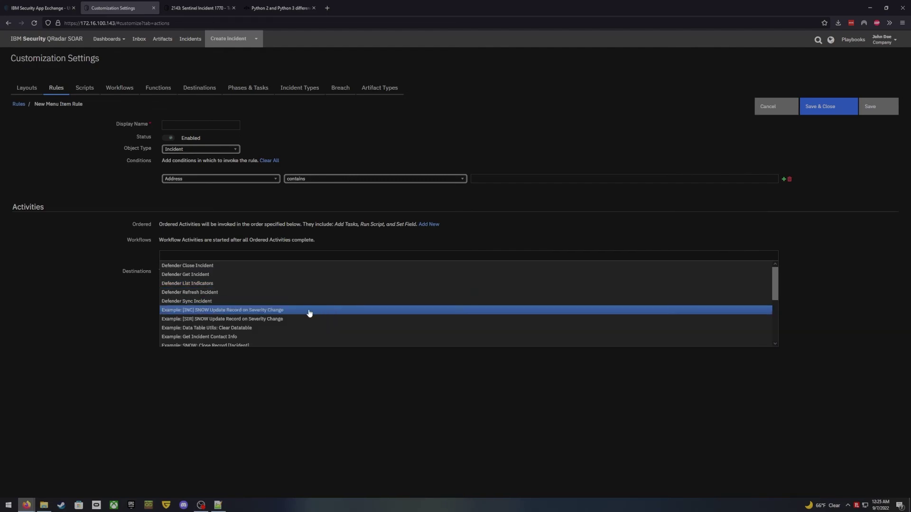
click(212, 310)
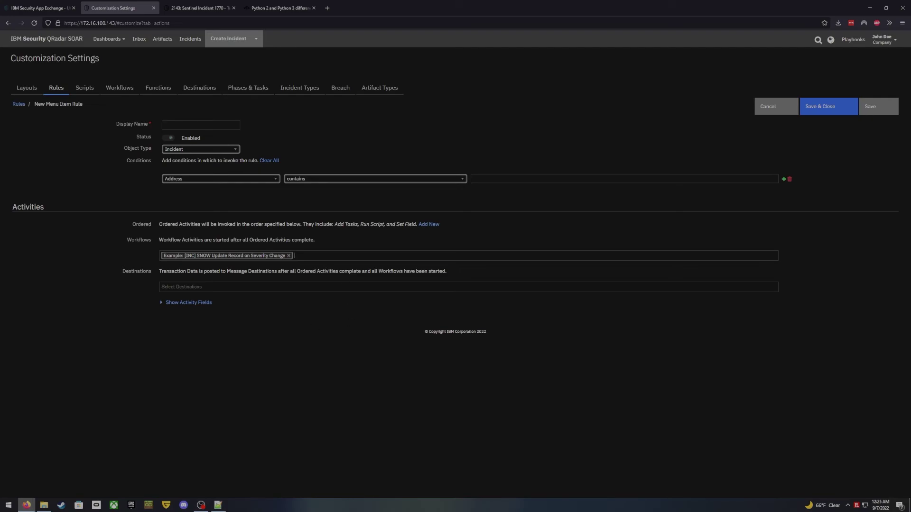
Step: Add Defender Refresh Incident as a second workflow on the rule and remove it again
click(346, 255)
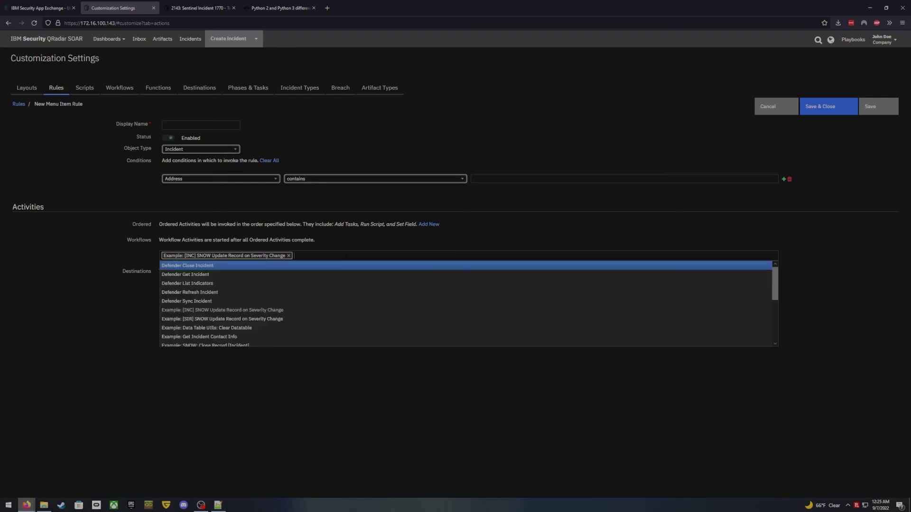
click(197, 294)
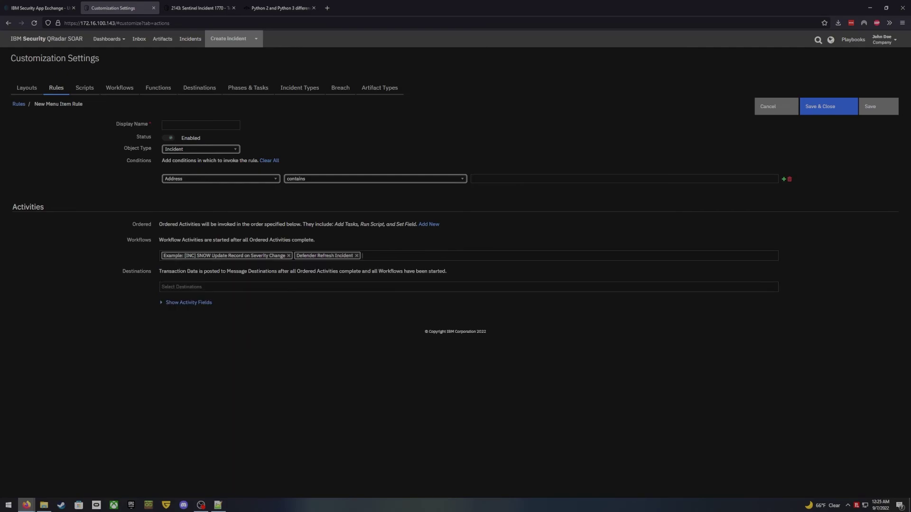
click(356, 256)
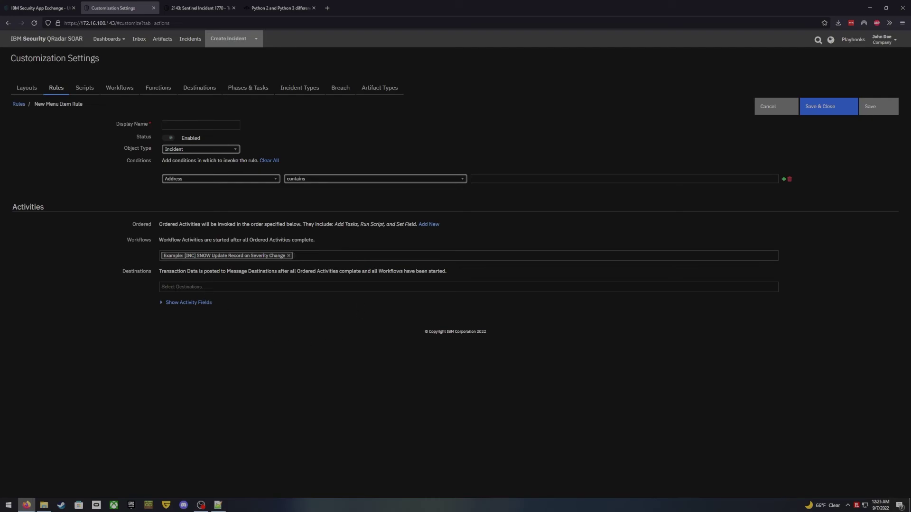
Step: View the message destinations available to the rule and reveal its activity fields layout
click(180, 287)
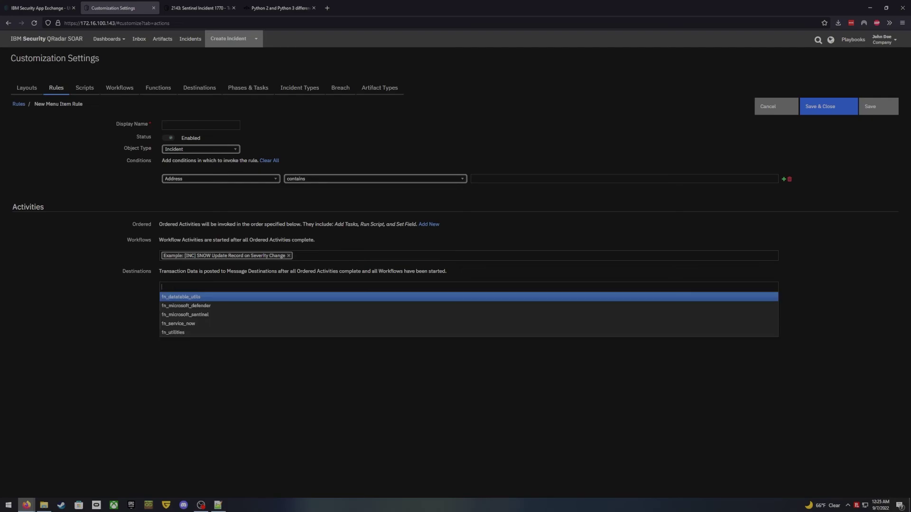
click(123, 312)
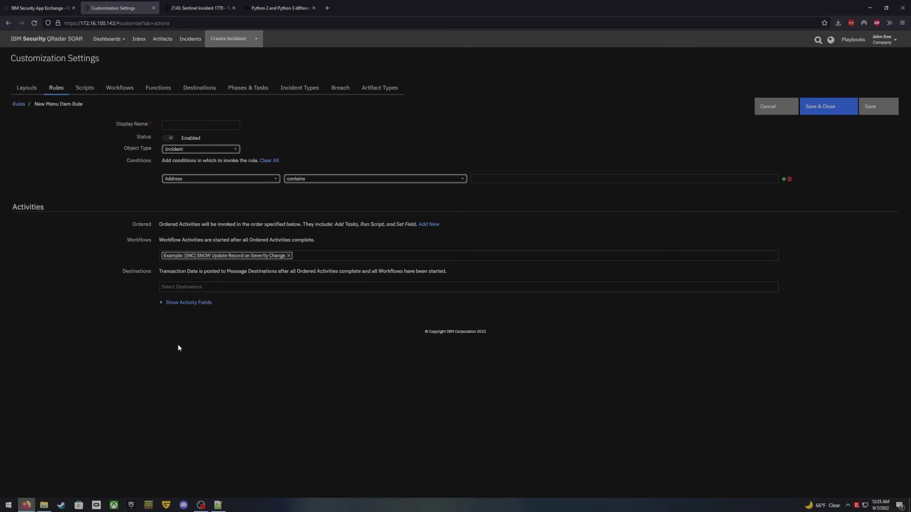
click(162, 303)
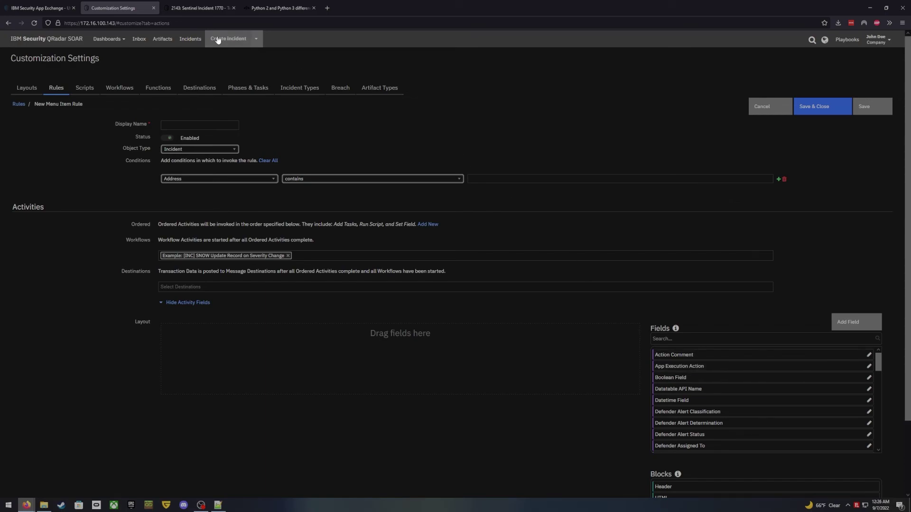
Step: Return to Sentinel Incident 1770 and run SNOW: Send as Work Note and SNOW: Send as Additional Comment from its notes
click(201, 8)
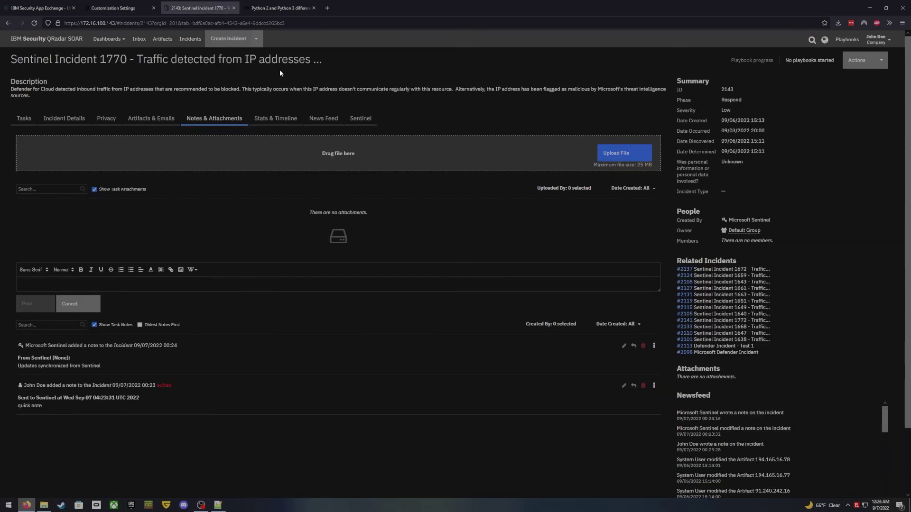
click(654, 347)
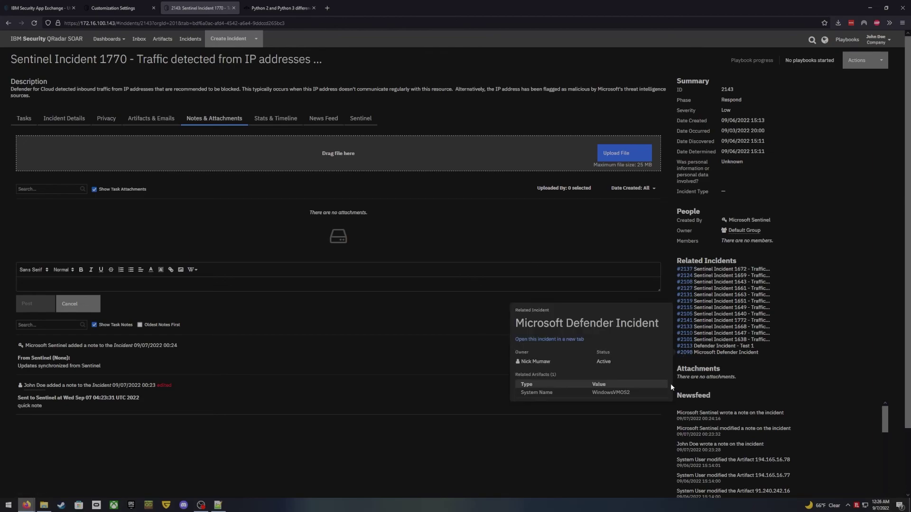
click(597, 367)
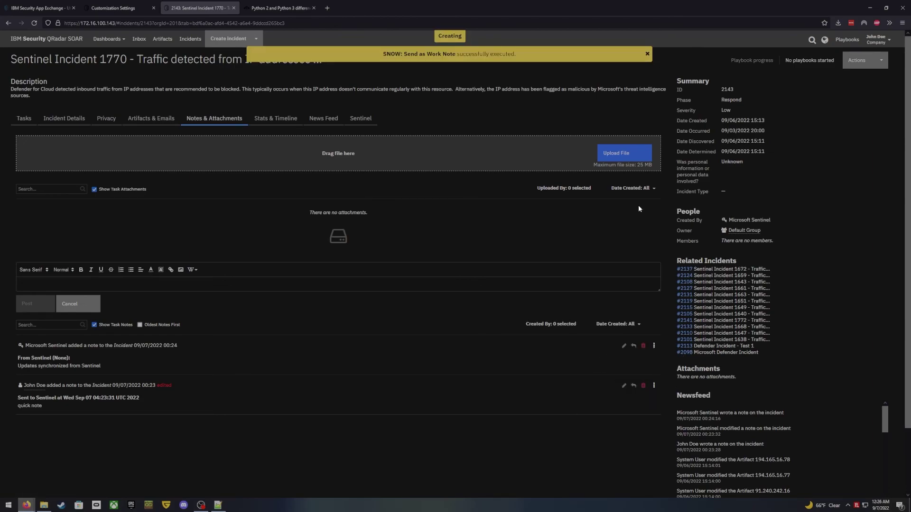
Step: Open the incident's SNOW: Create Record [Incident] action form and compare it with the new rule's activity fields layout
click(877, 63)
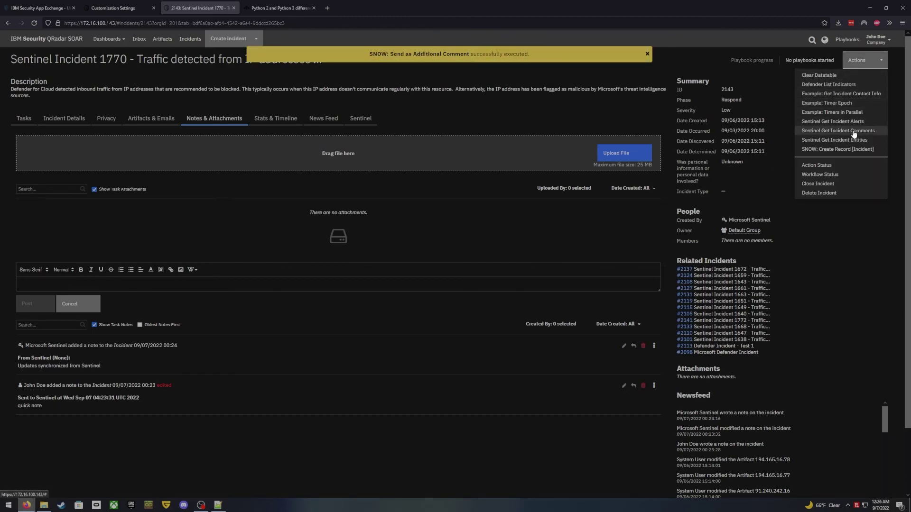
click(837, 149)
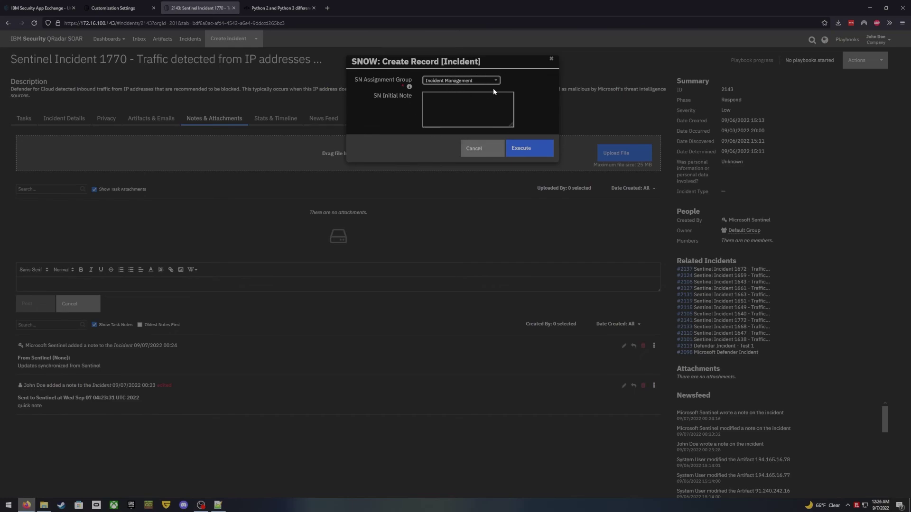
click(138, 10)
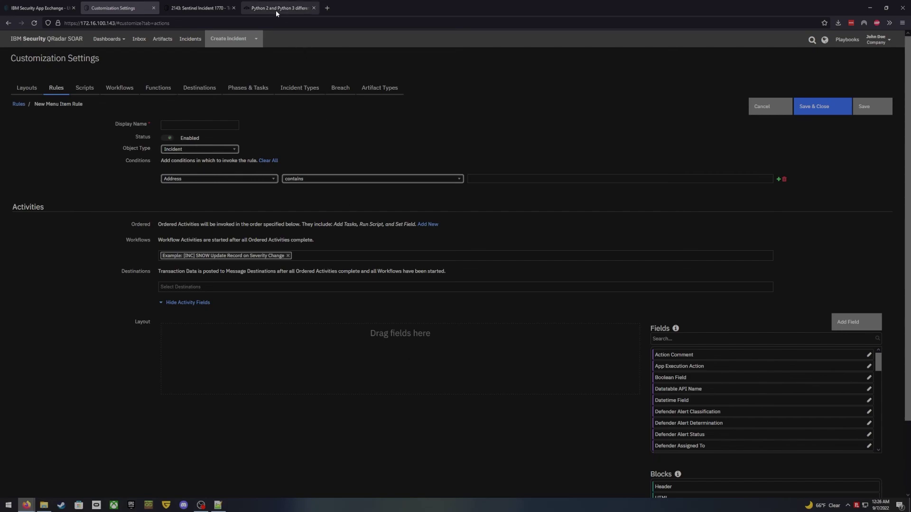
click(199, 9)
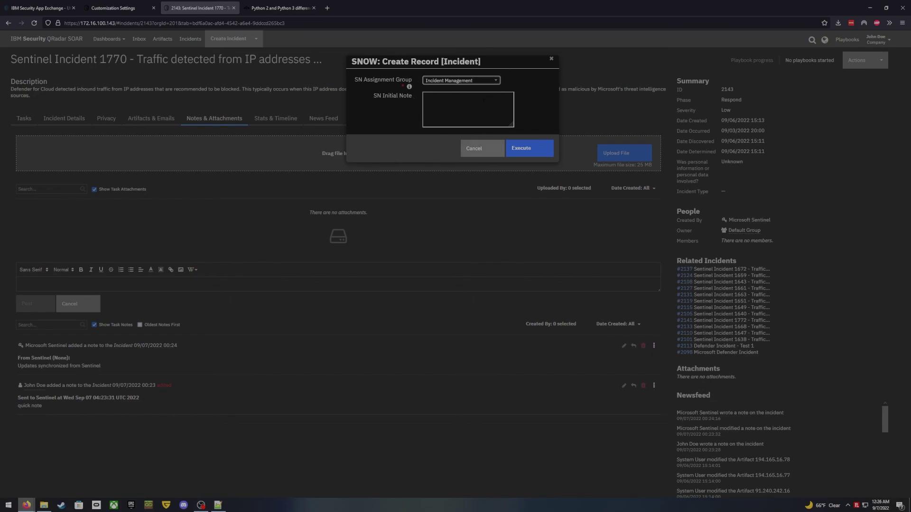
Step: Examine the SN Assignment Group options and SN Initial Note field in the Create Record form, and cancel the form
drag(351, 62, 488, 61)
click(488, 61)
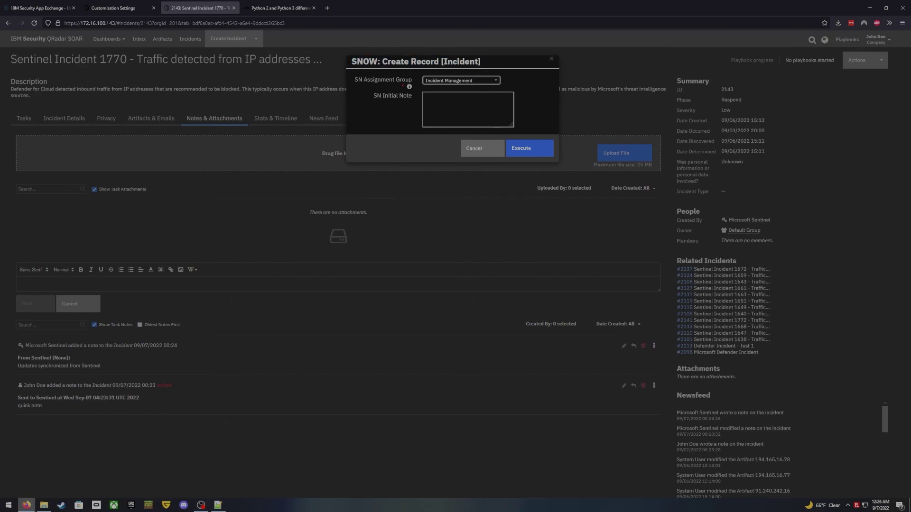
click(447, 81)
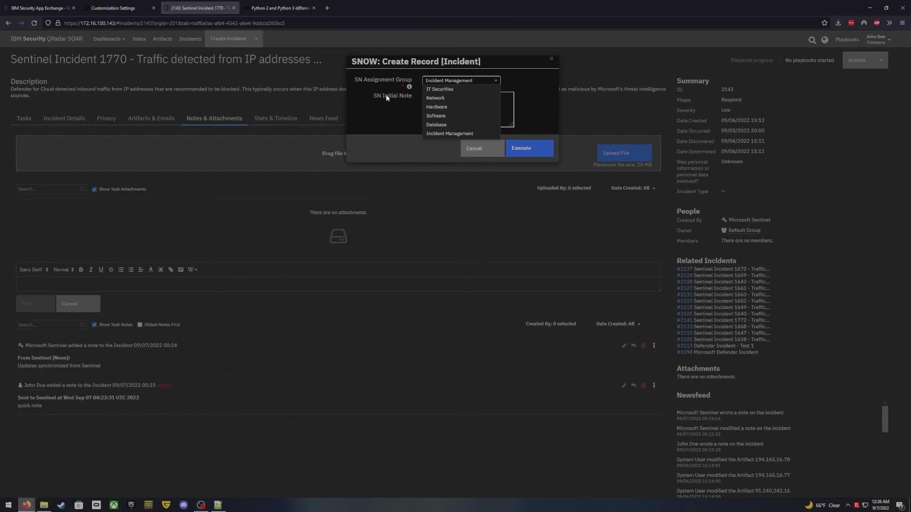
click(389, 129)
key(Tab)
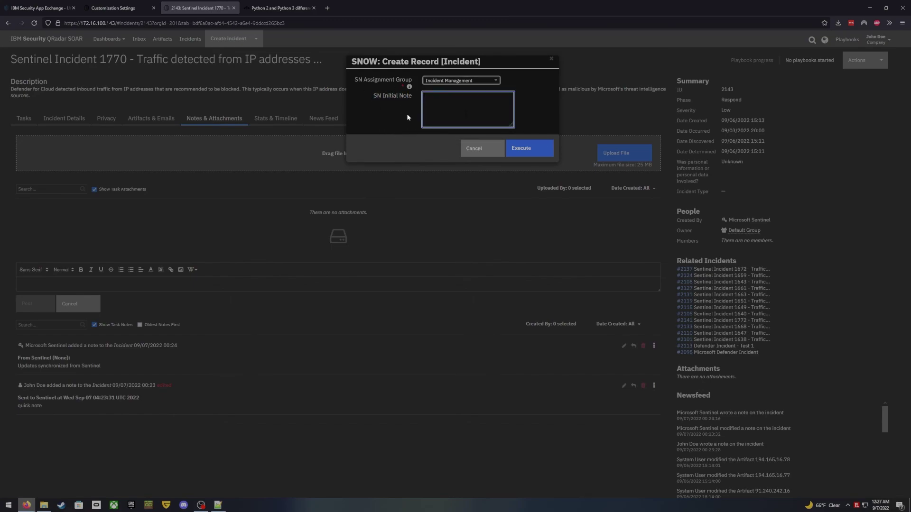
click(482, 156)
Step: Return to Customization Settings and discard the unsaved new menu item rule
key(ctrl+shift+Tab)
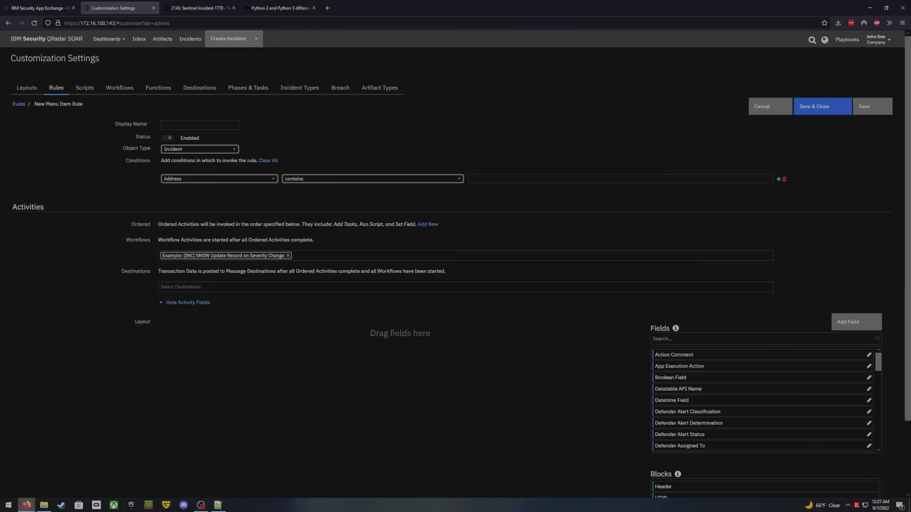
click(769, 107)
click(514, 105)
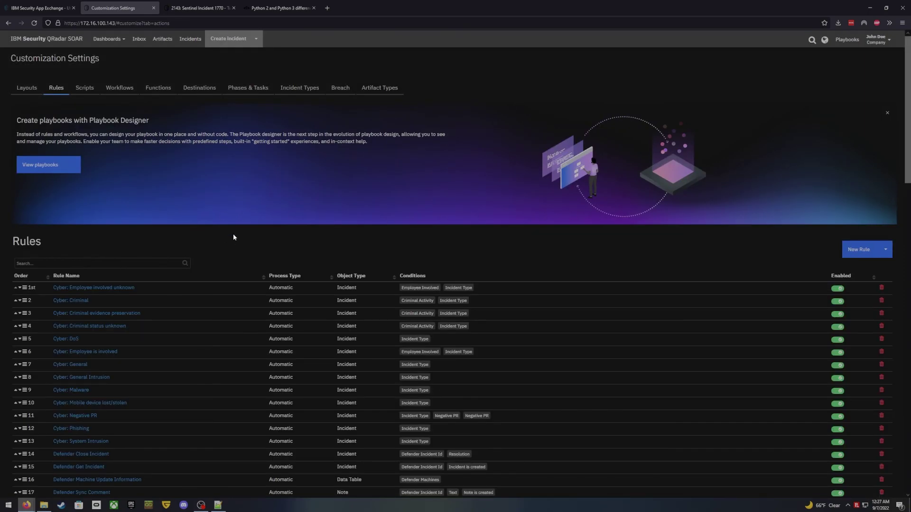
Step: View Sentinel Incident 1770's action status with all status types included, and return to the rules list in Customization Settings
click(199, 7)
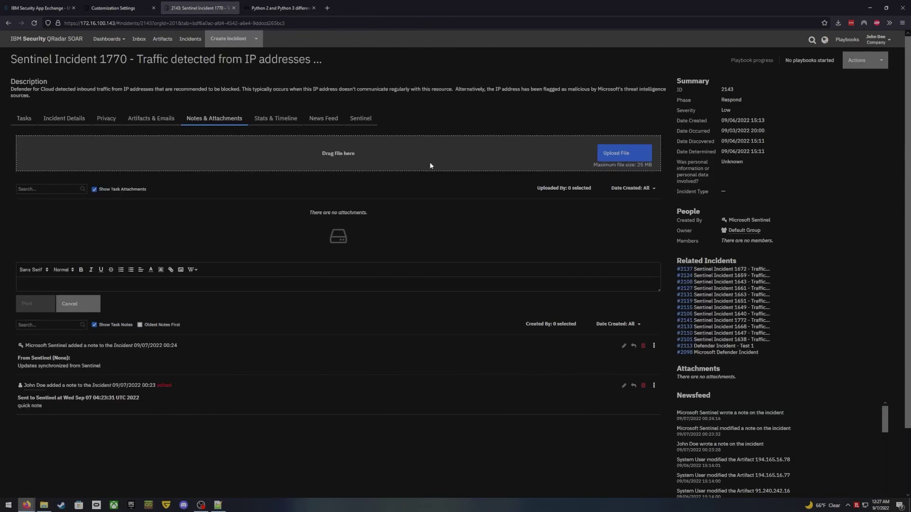
click(883, 62)
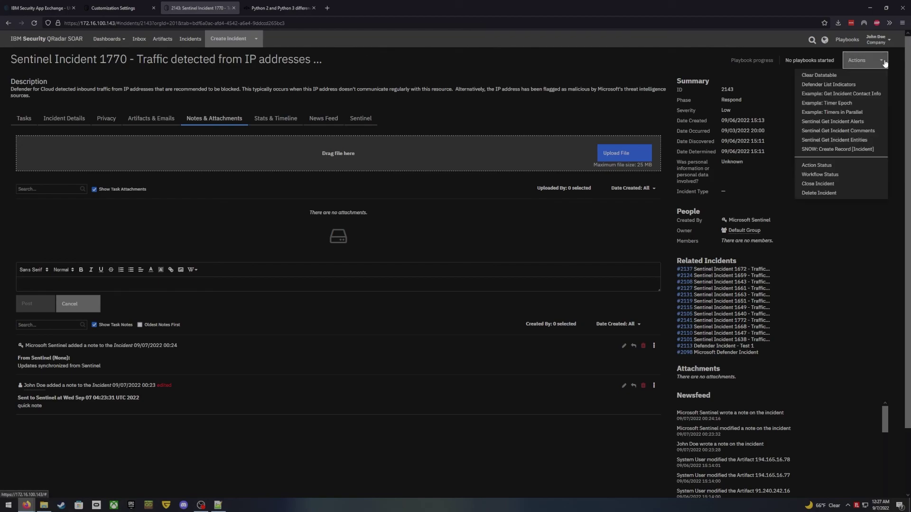
click(822, 169)
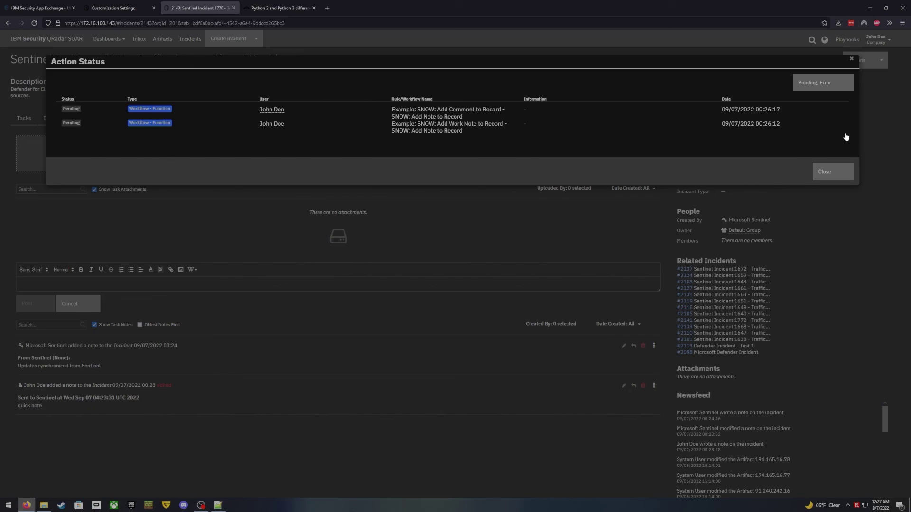
click(806, 85)
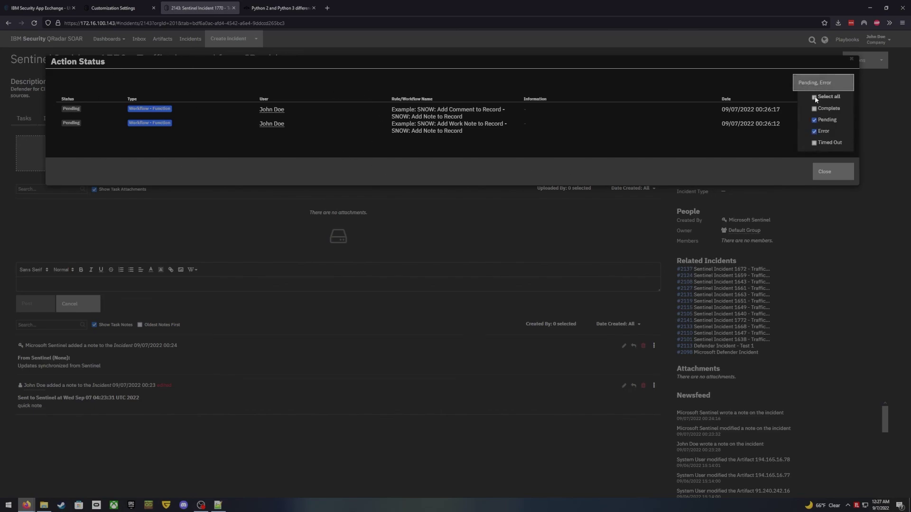
click(814, 97)
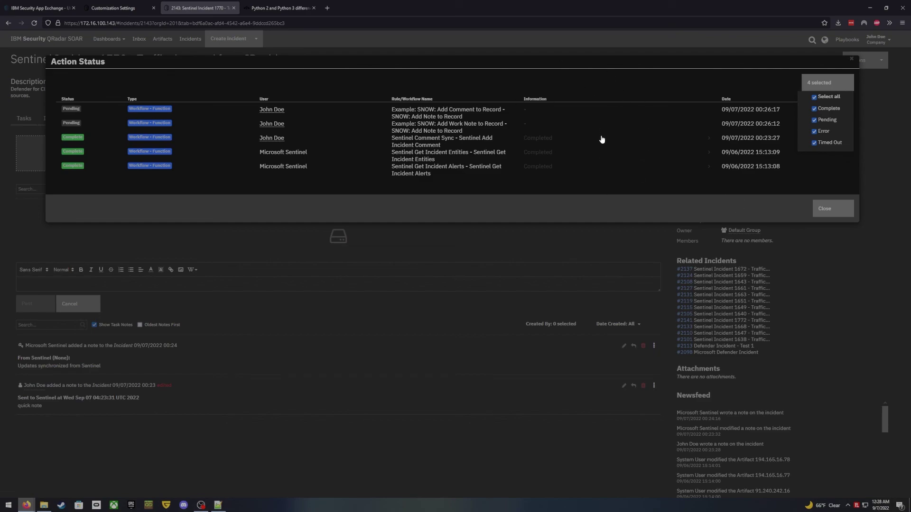
click(824, 211)
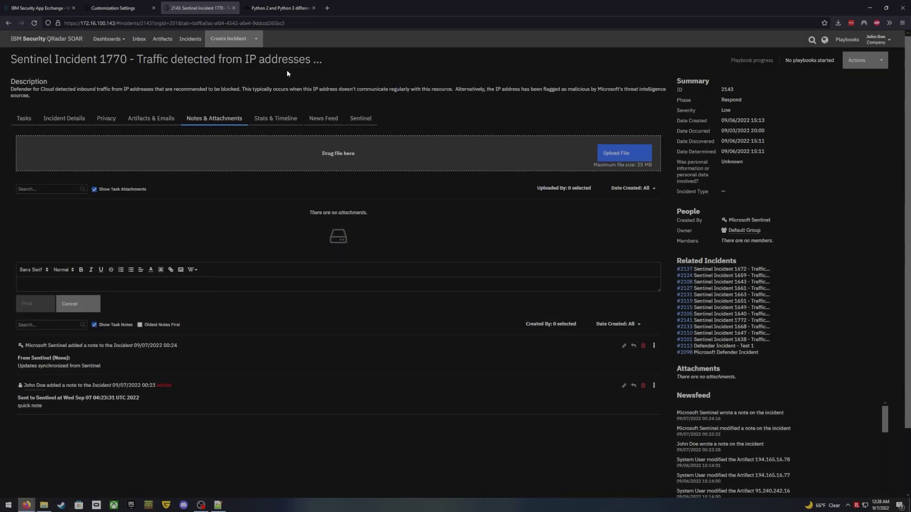
click(109, 12)
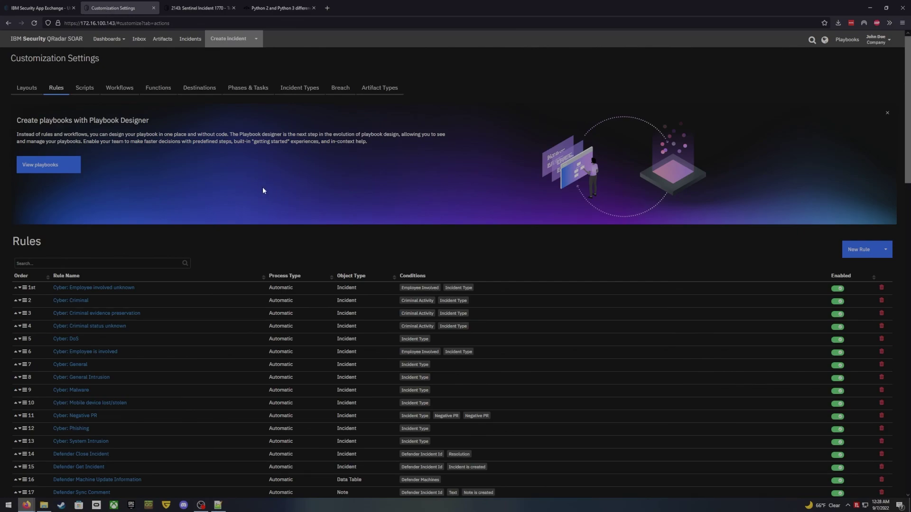